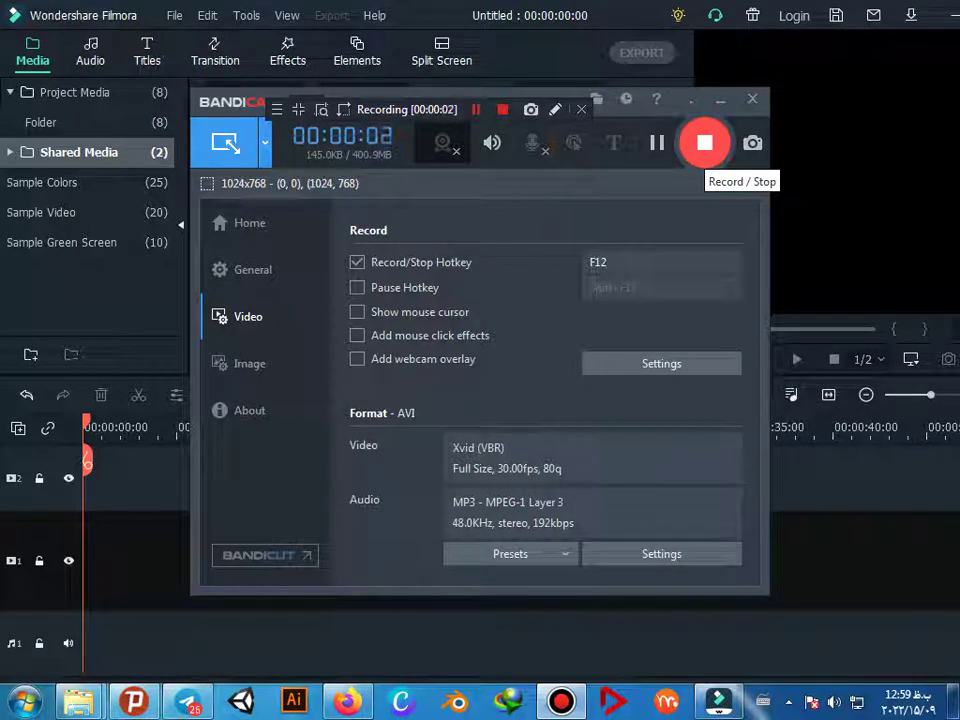
Minimise Bandicam and show the eight Project Media clips, including demo file and VE Project 3
left_click(720, 99)
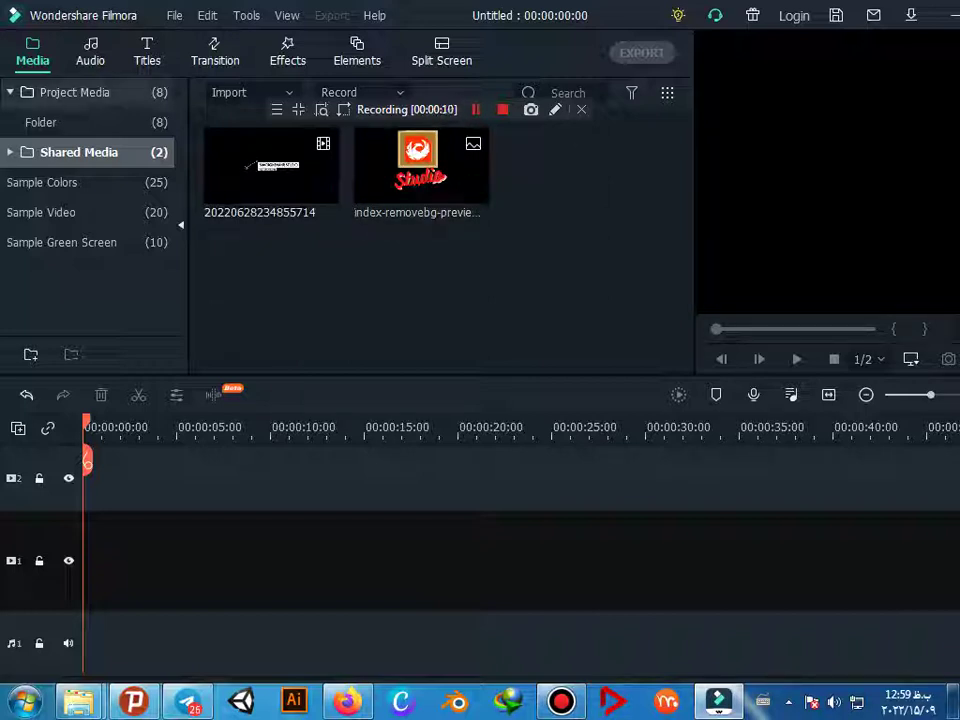
left_click(75, 92)
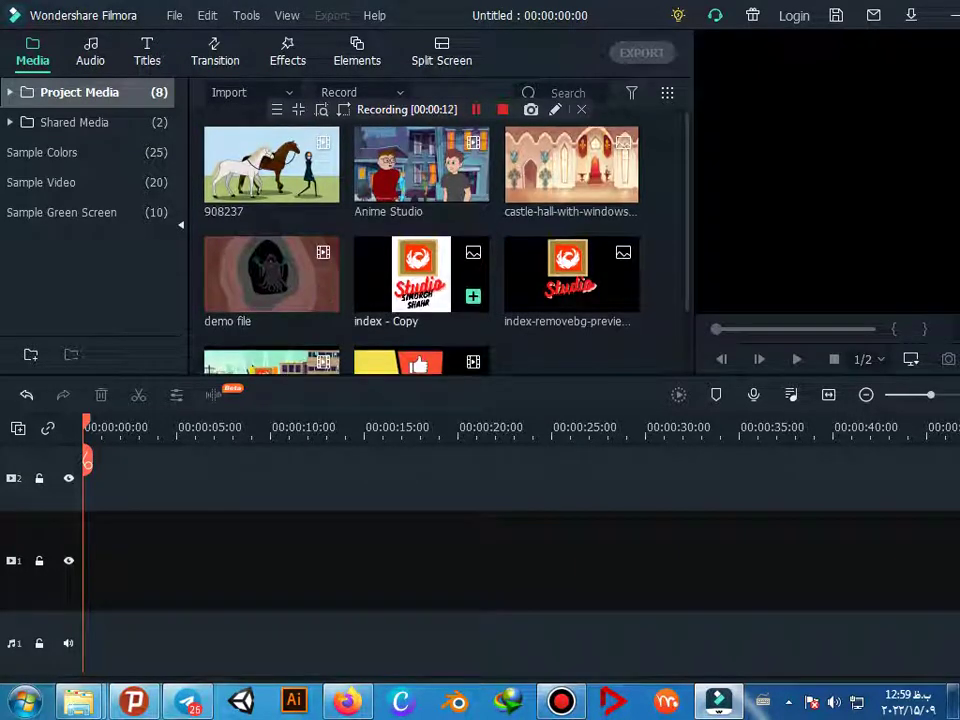
scroll(420, 240, "down", 2)
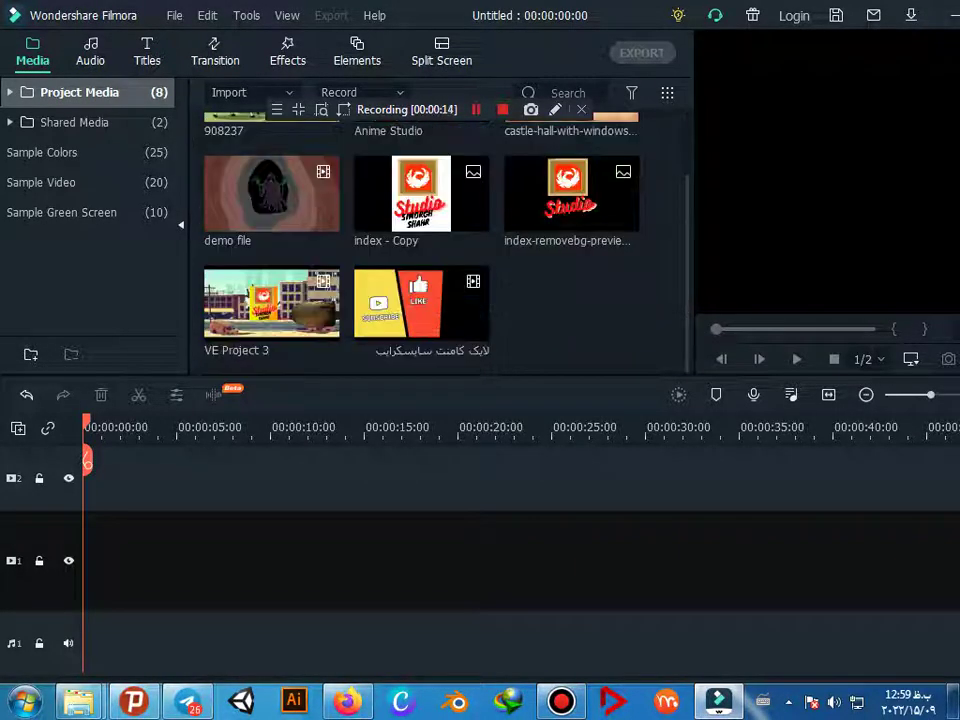
Place VE Project 3 and then the like-and-subscribe clip at the start of video track 1
mouse_move(271, 303)
left_mouse_down()
mouse_move(277, 560)
mouse_move(207, 560)
left_mouse_up()
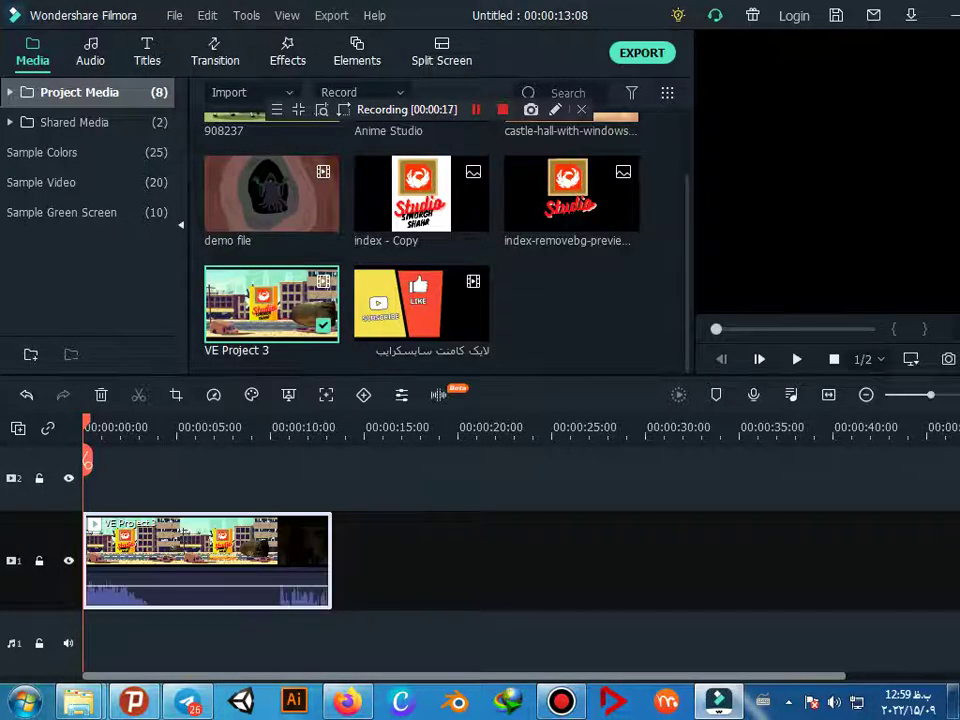
mouse_move(421, 303)
left_mouse_down()
mouse_move(406, 560)
mouse_move(360, 560)
left_mouse_up()
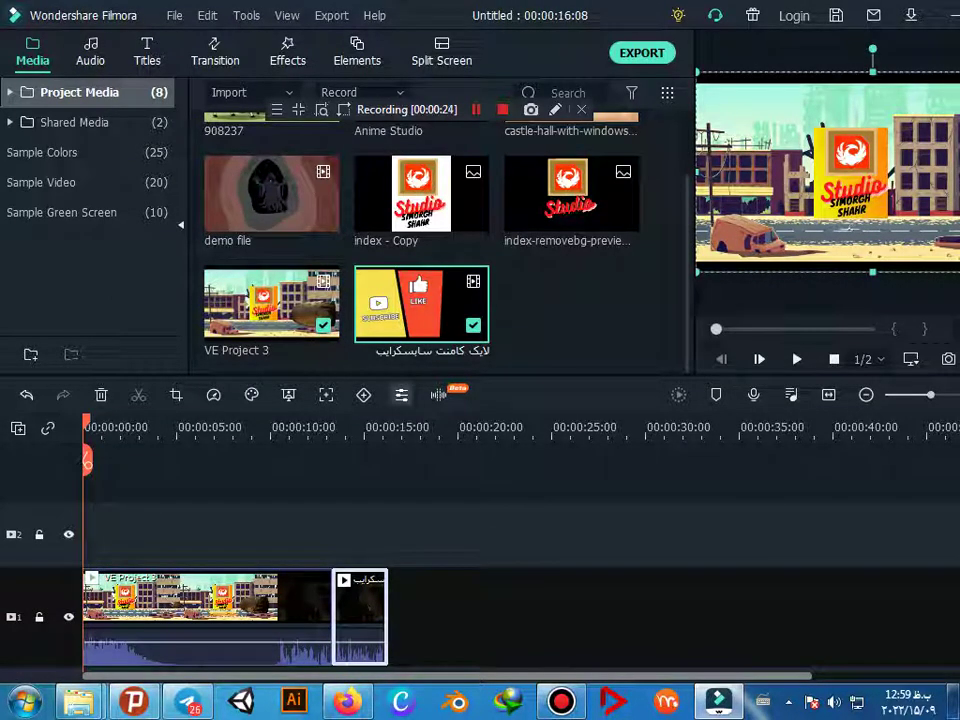
scroll(420, 245, "up", 2)
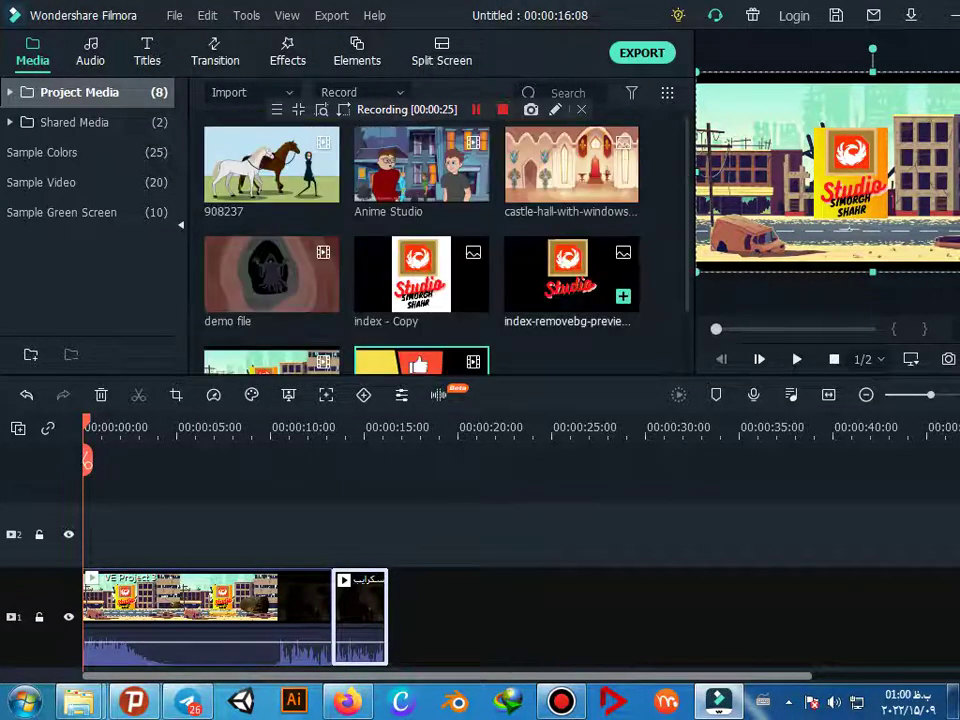
scroll(600, 280, "down", 2)
scroll(500, 290, "up", 2)
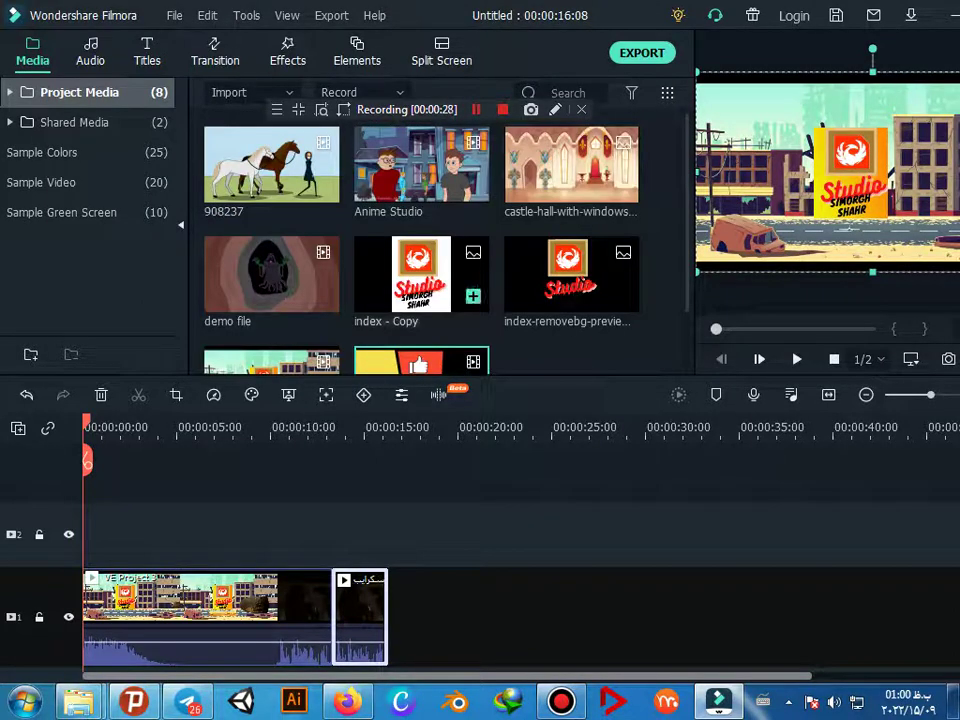
Add Anime Studio after them on track 1, bringing the total to 00:01:42:19
left_click_drag(420, 165, 320, 470)
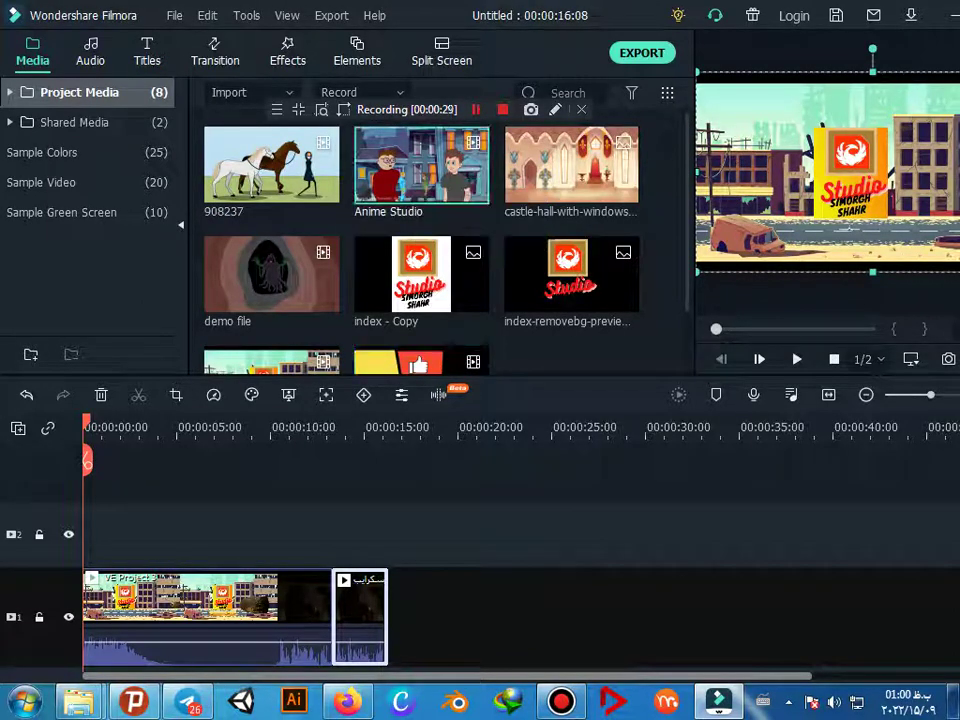
left_click_drag(320, 600, 400, 610)
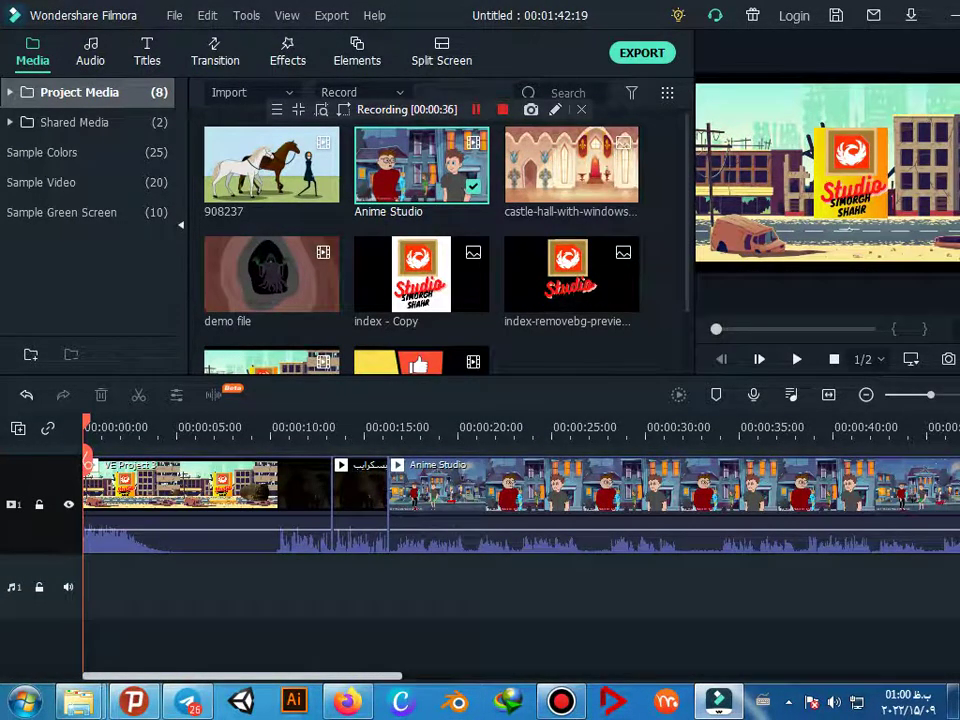
scroll(520, 500, "right", 3)
scroll(520, 500, "right", 3)
scroll(520, 500, "right", 3)
scroll(520, 490, "right", 3)
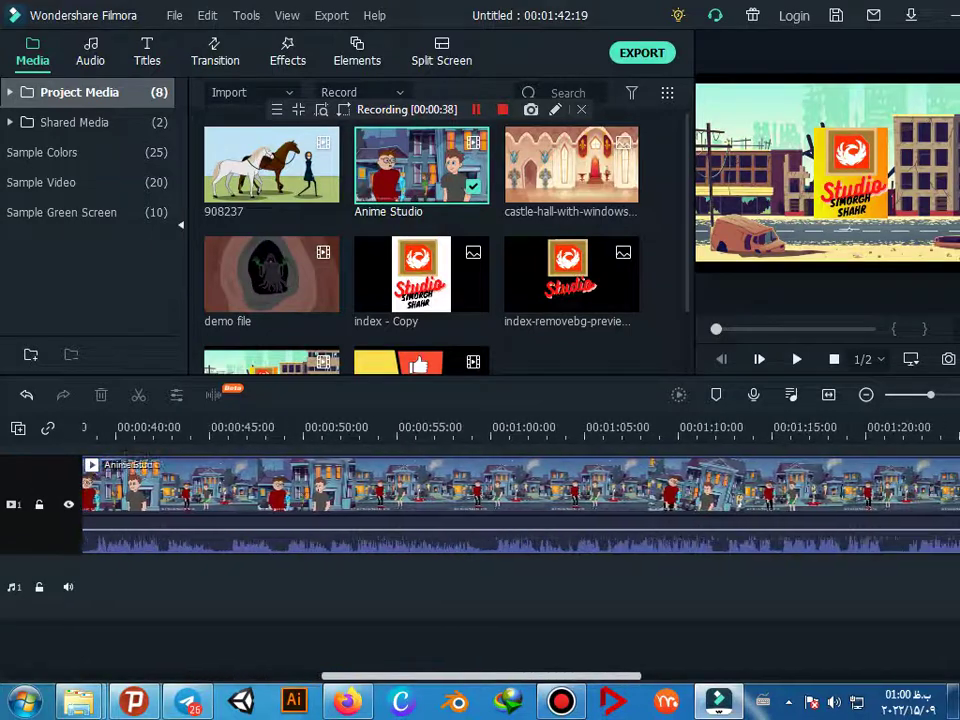
scroll(520, 490, "right", 3)
scroll(520, 490, "right", 3)
scroll(520, 490, "right", 2)
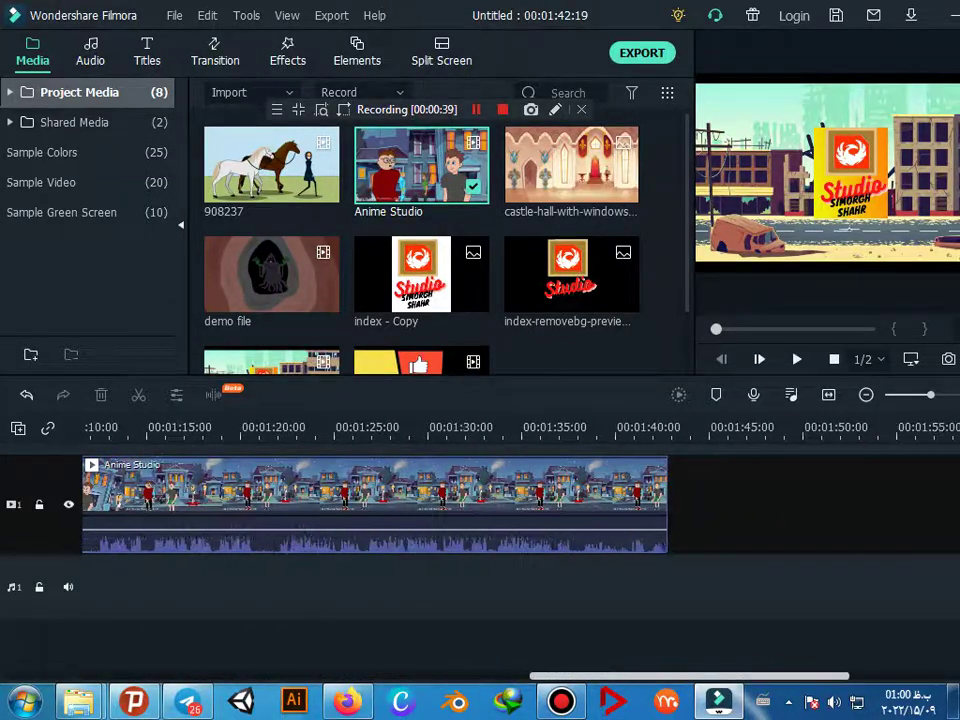
scroll(400, 500, "right", 2)
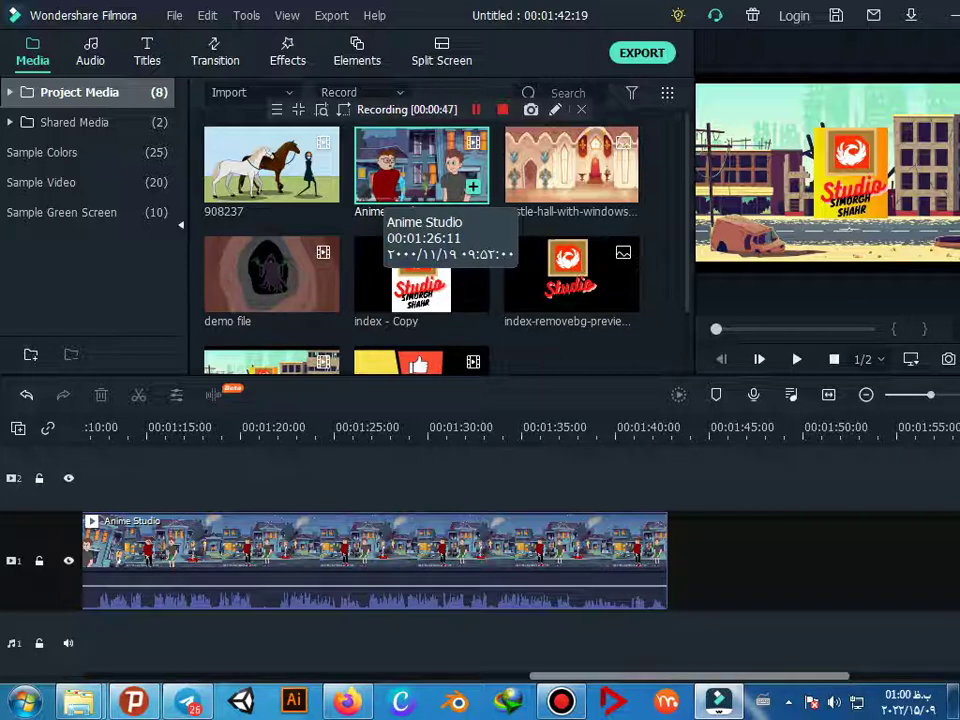
Preview 908237, then append it and the castle-hall clip after Anime Studio
double_click(274, 159)
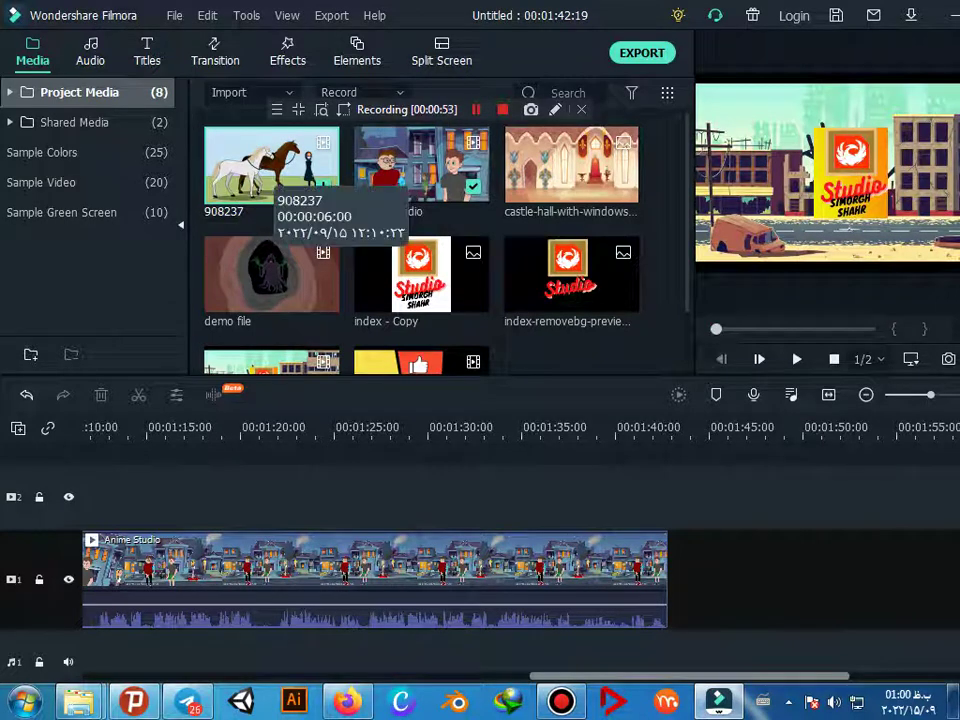
mouse_move(270, 170)
left_mouse_down()
mouse_move(750, 578)
mouse_move(722, 578)
left_mouse_up()
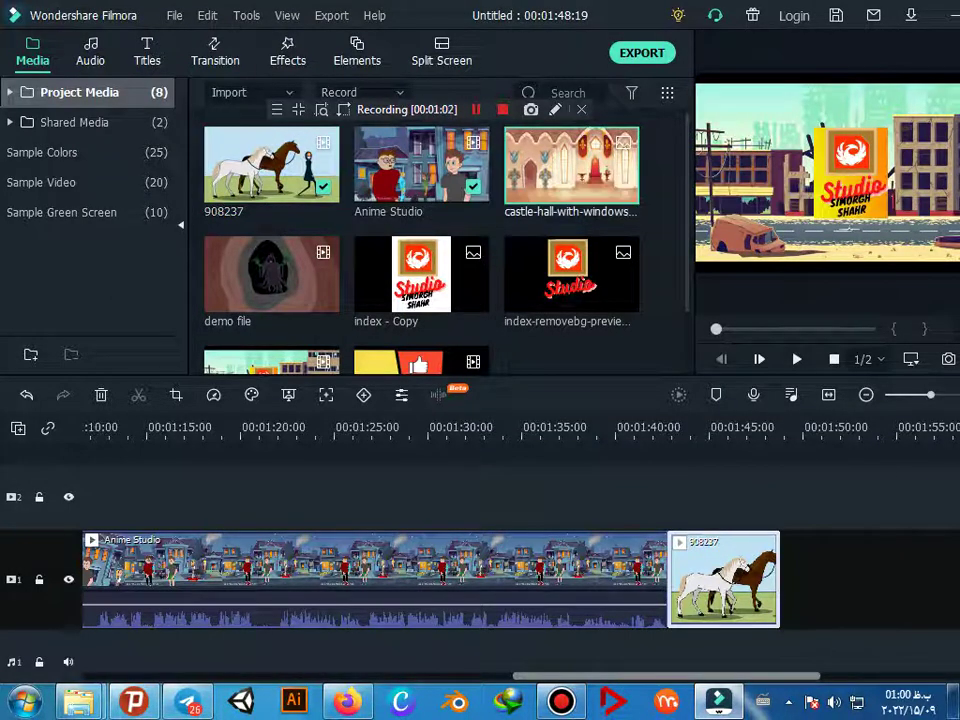
left_click_drag(571, 165, 826, 578)
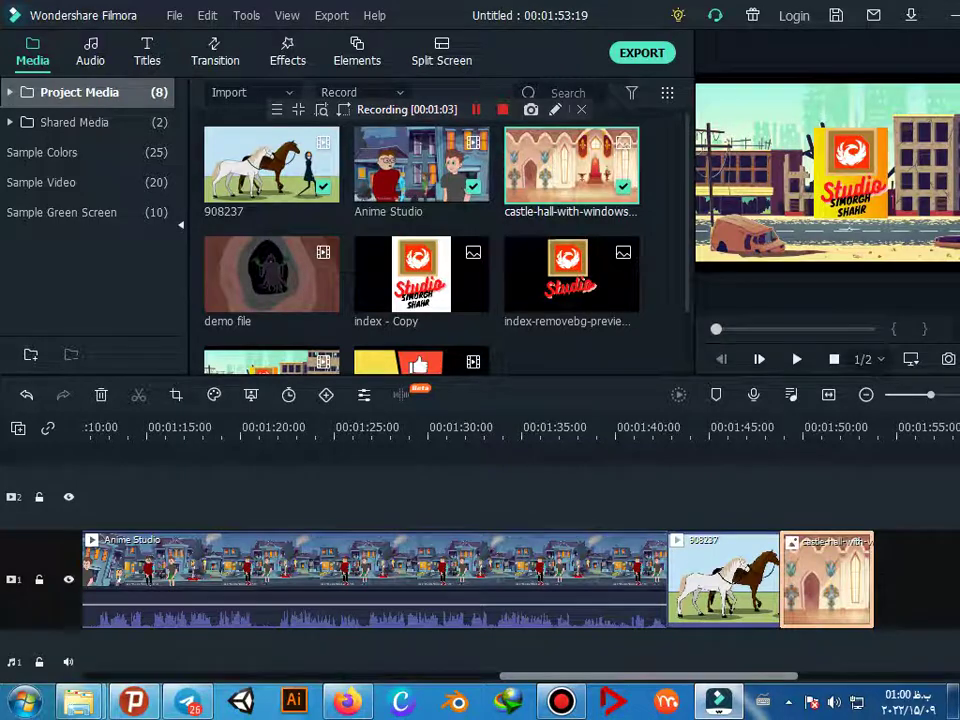
Insert the demo file clip before Anime Studio at 00:00:14, making the project 00:01:57:22
scroll(520, 580, "left", 3)
scroll(520, 580, "left", 3)
scroll(520, 580, "left", 3)
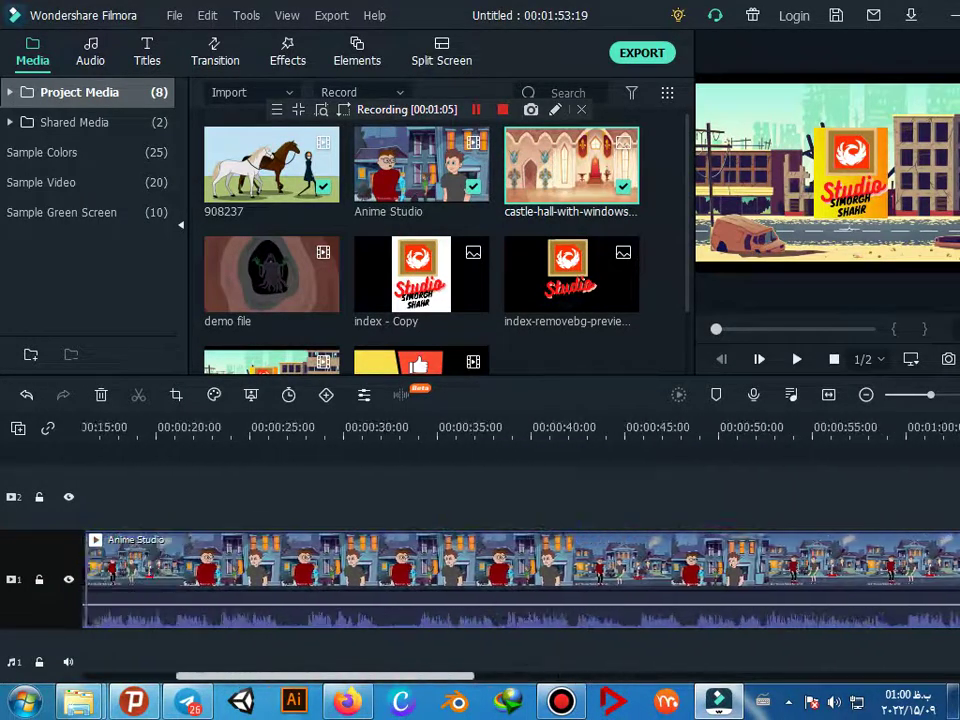
scroll(520, 580, "left", 1)
scroll(520, 580, "left", 1)
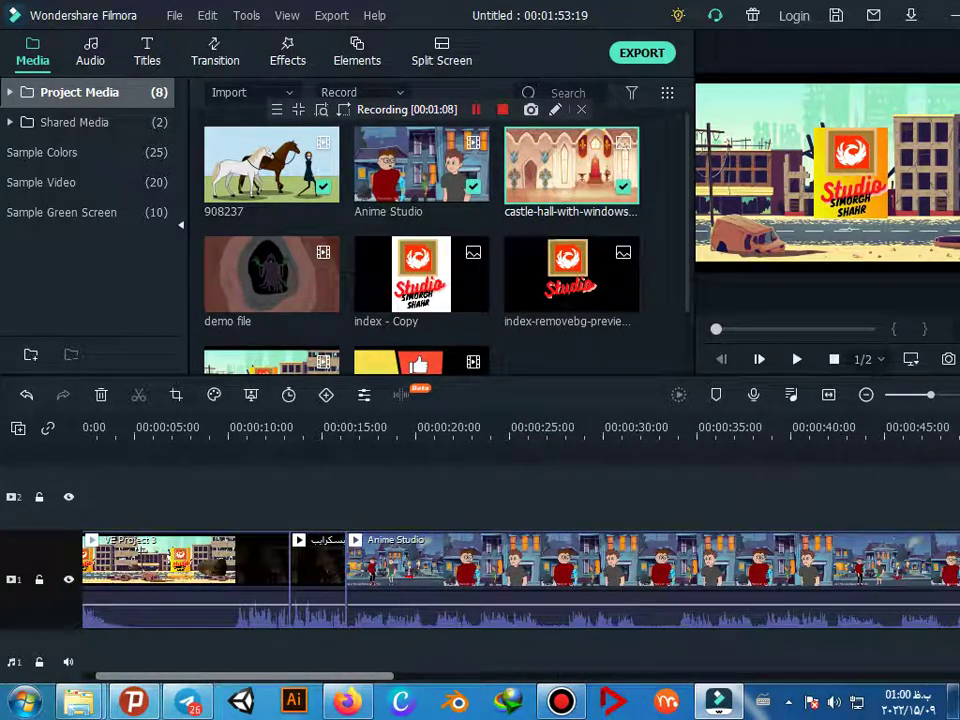
left_click(271, 274)
left_click_drag(271, 274, 383, 565)
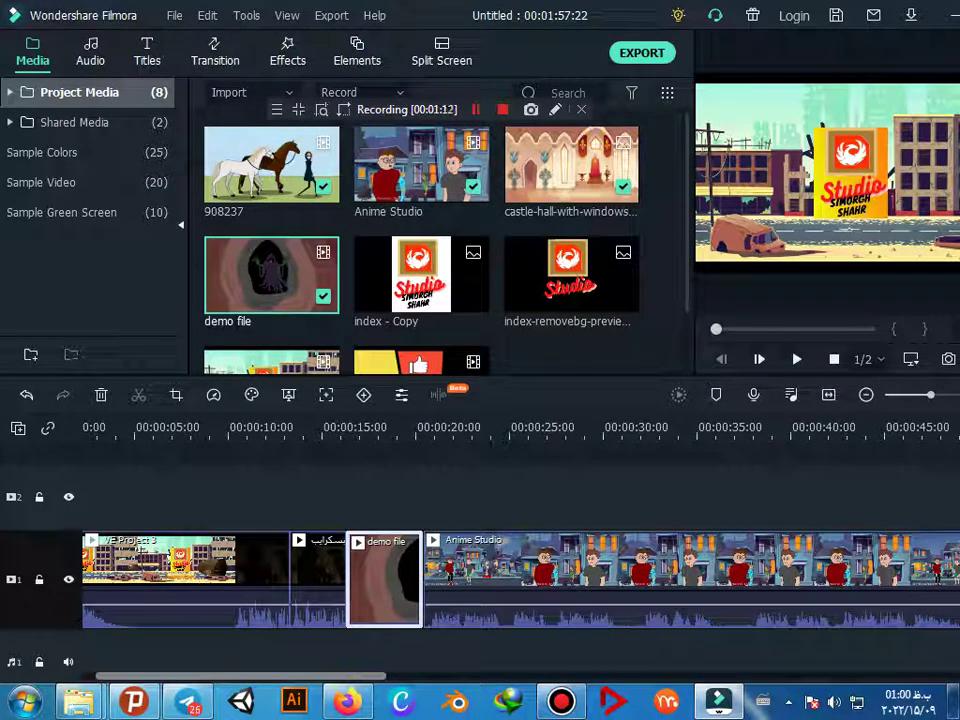
scroll(520, 580, "up", 2)
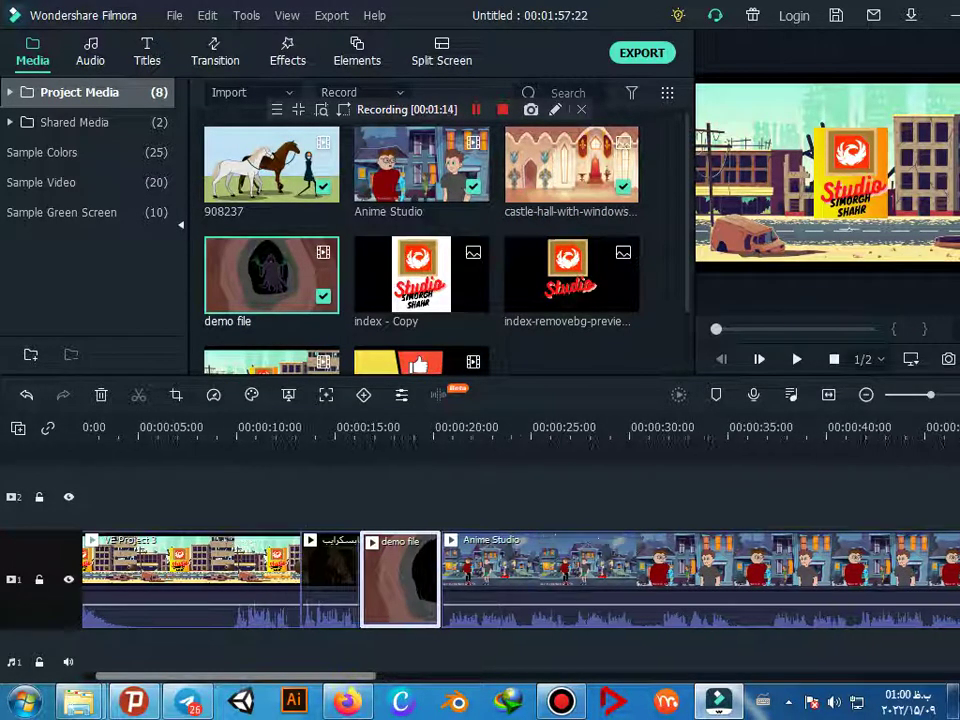
scroll(520, 580, "up", 1)
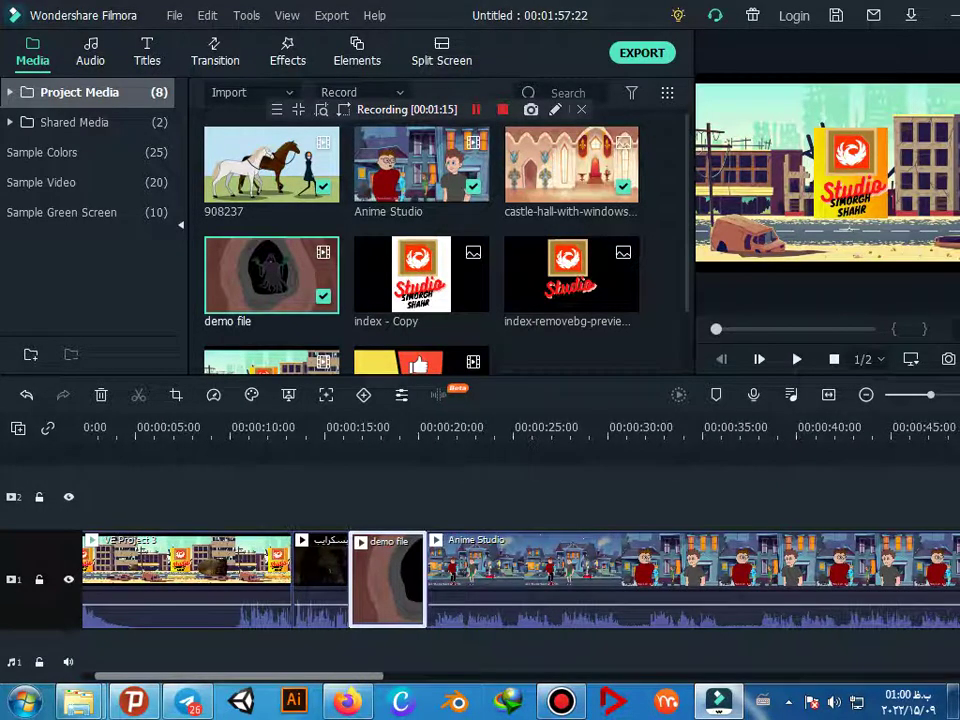
scroll(520, 580, "up", 1)
scroll(520, 580, "up", 2)
scroll(520, 580, "up", 1)
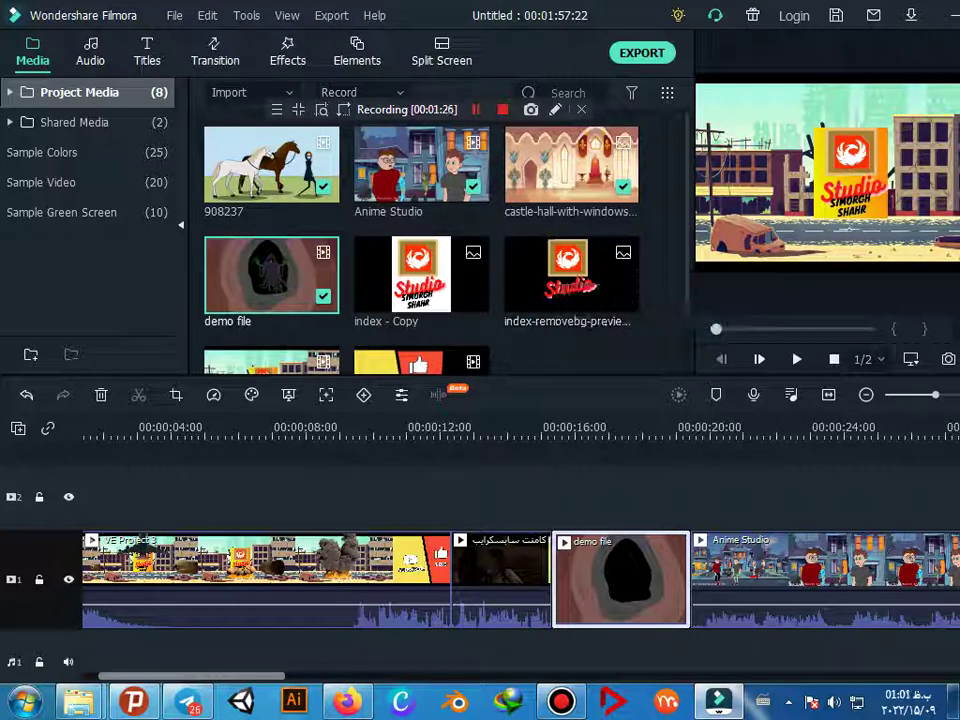
Put the index-removebg-preview logo on video track 2 where demo file starts
left_click(474, 430)
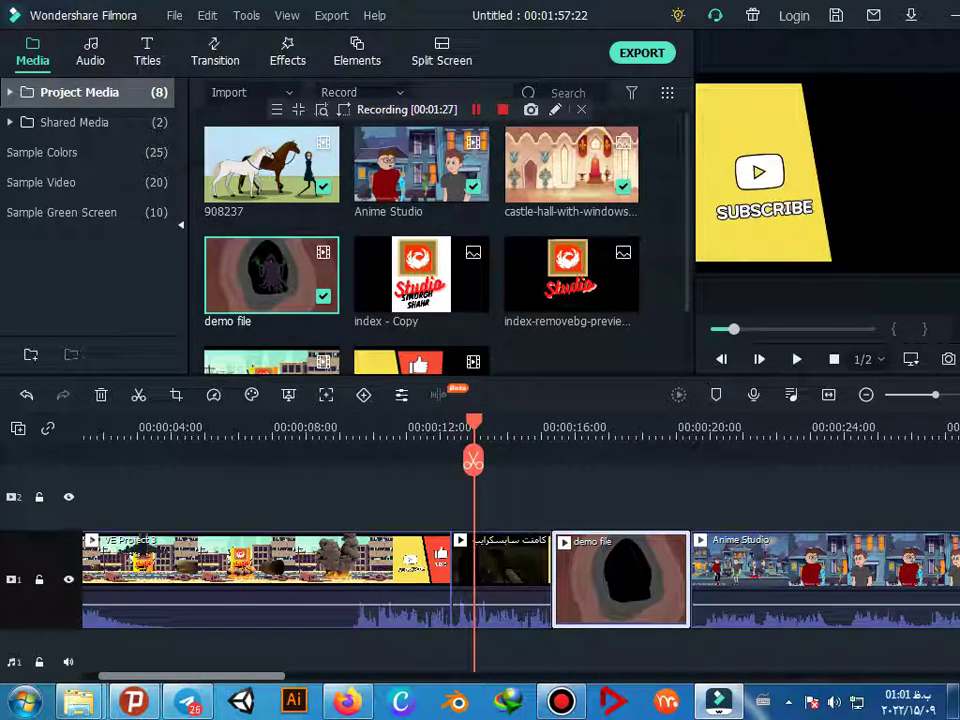
left_click_drag(474, 430, 553, 430)
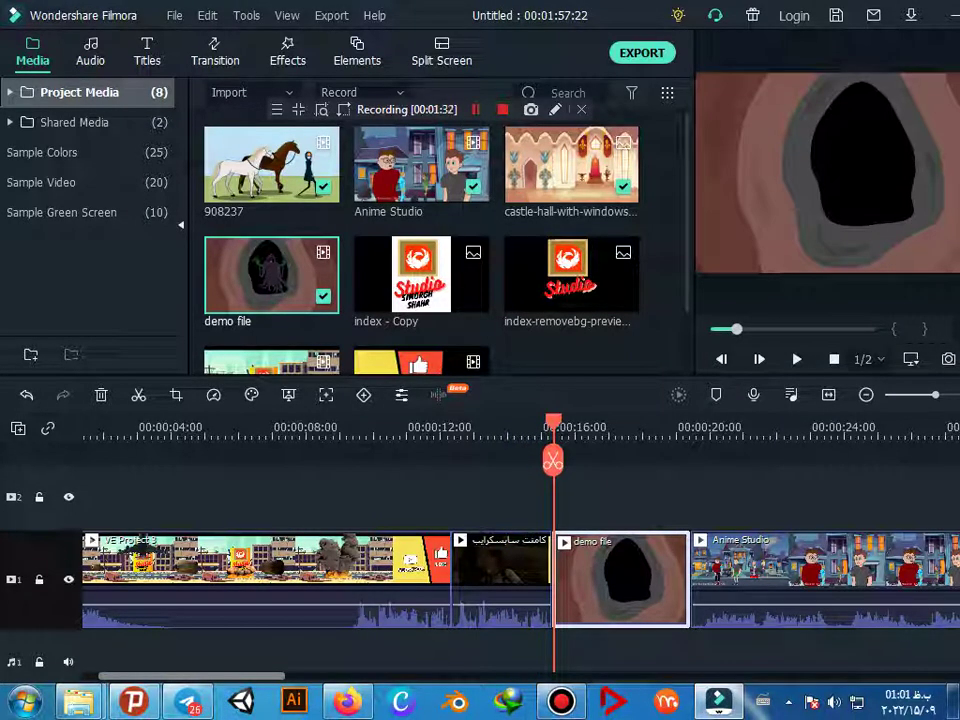
left_click_drag(571, 275, 590, 497)
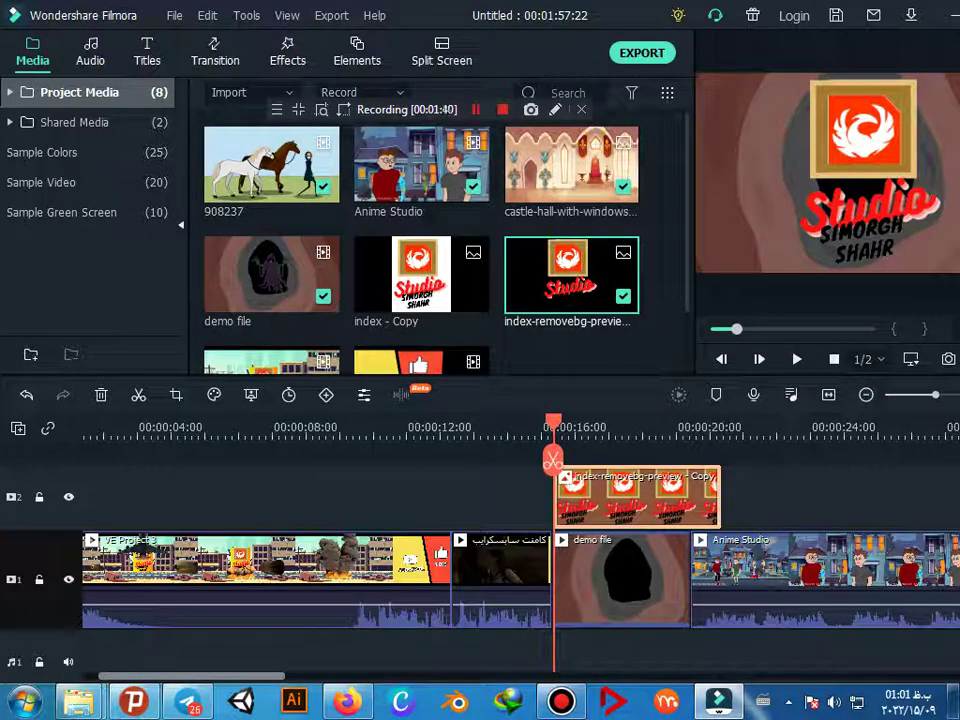
left_click(870, 170)
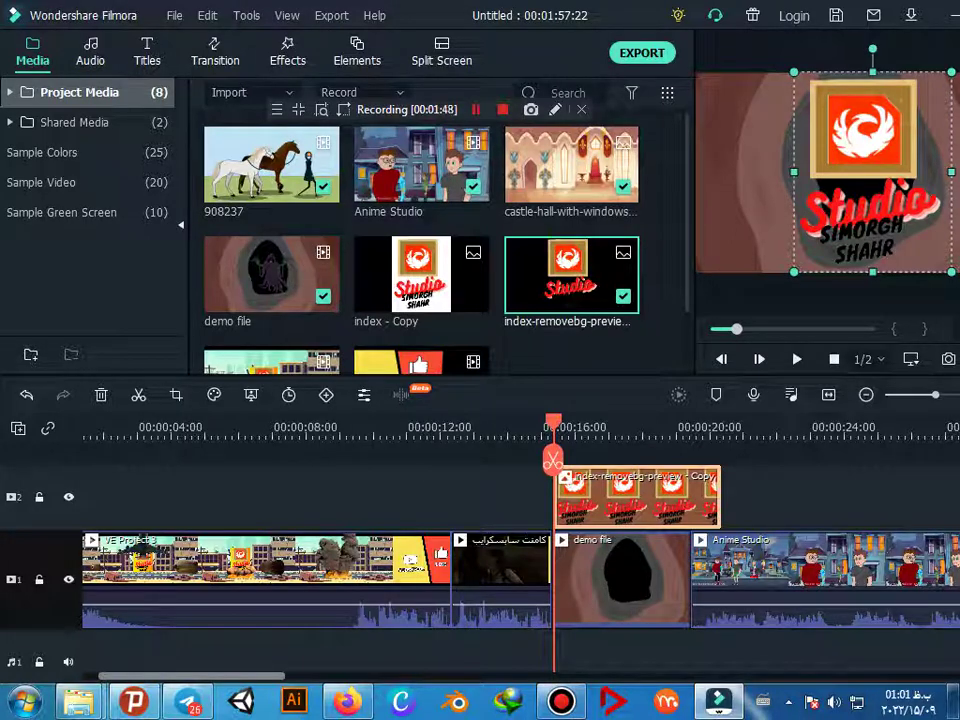
left_click_drag(553, 424, 708, 424)
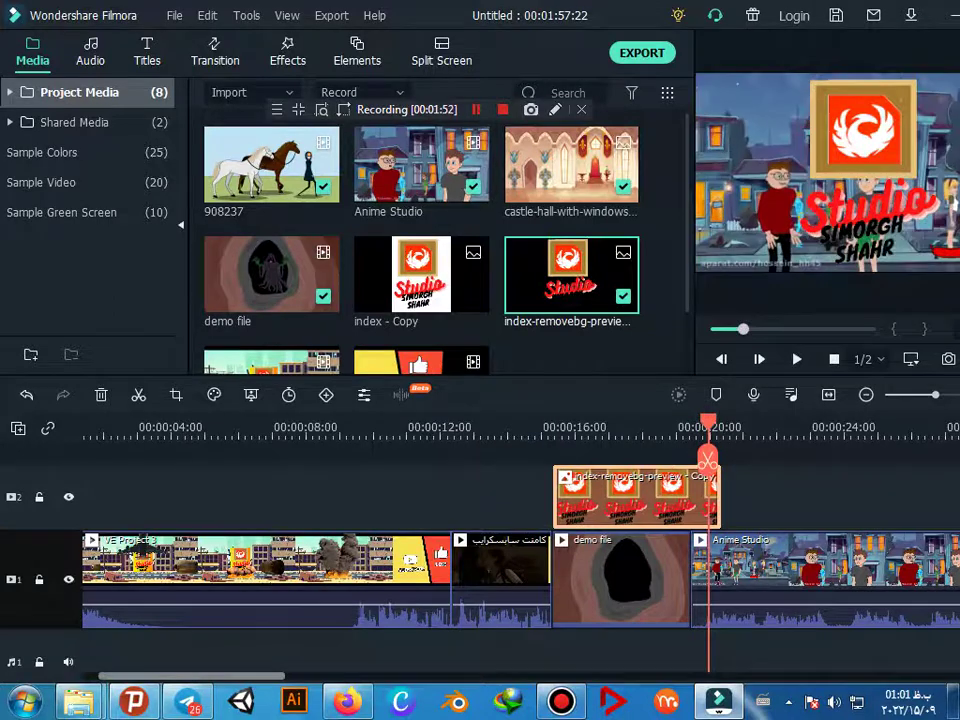
left_click_drag(708, 424, 553, 424)
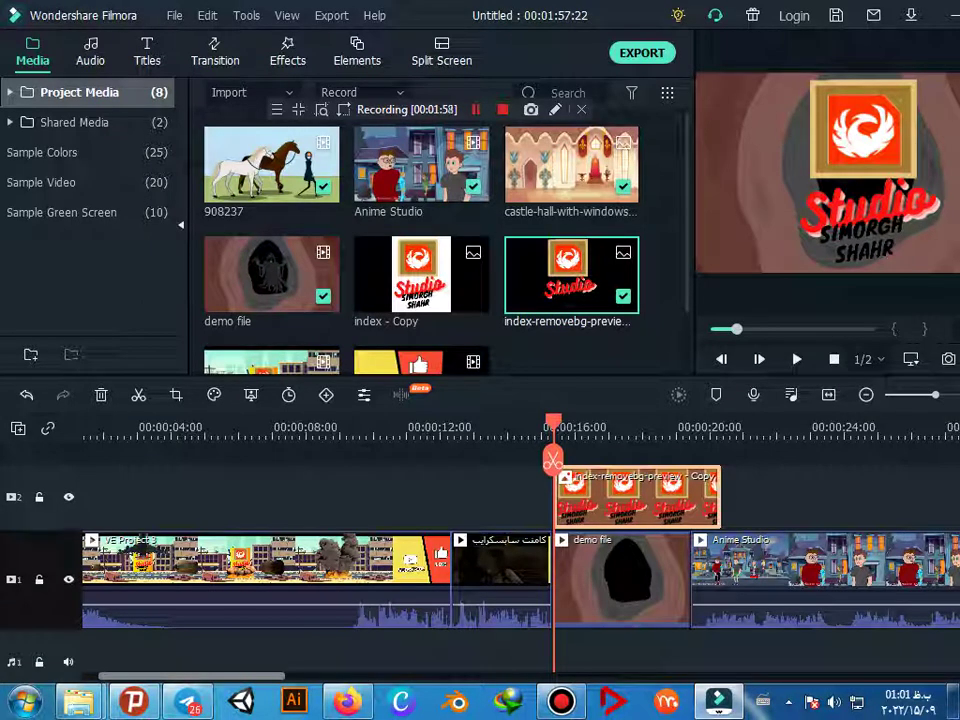
Open the logo overlay's settings and add a custom animation from its right-click menu
double_click(637, 497)
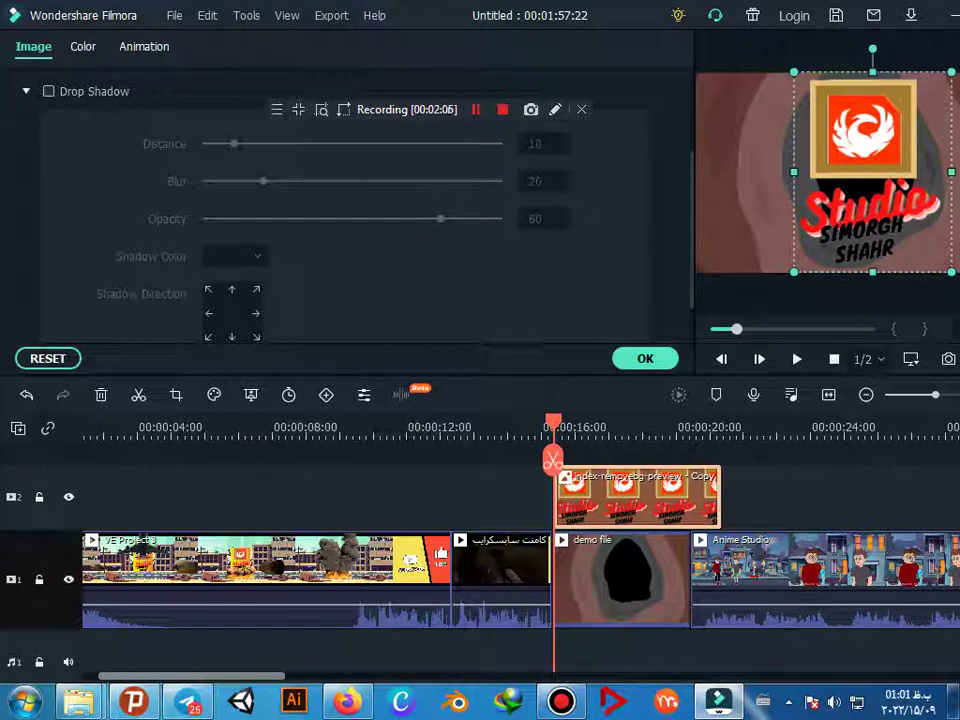
right_click(326, 560)
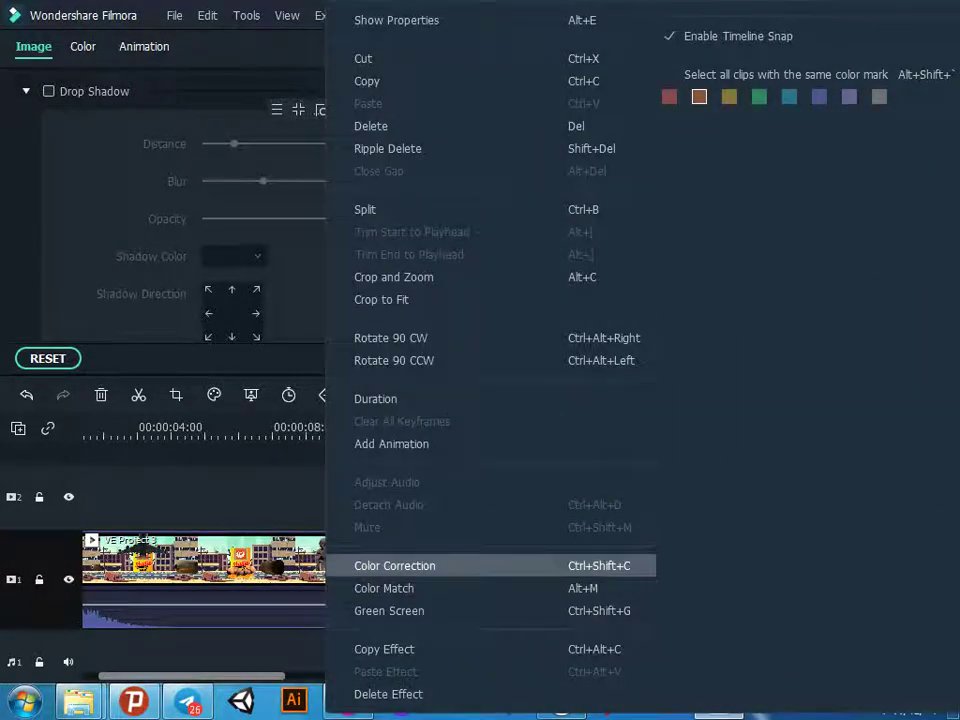
left_click(391, 443)
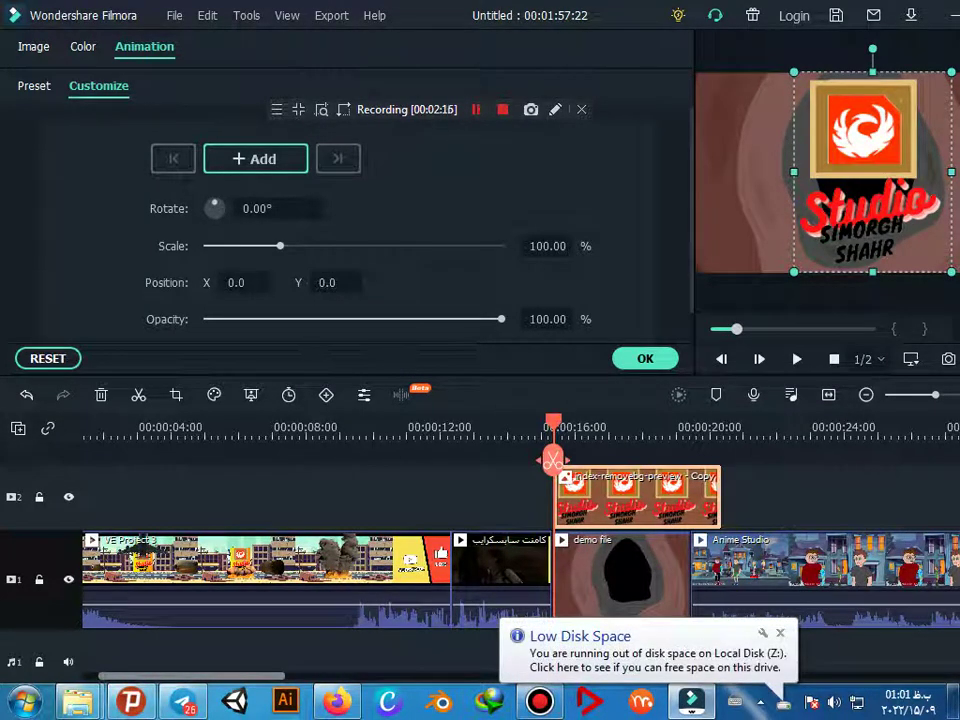
Keyframe the logo shrunk to 35.93% scale in the top-left corner at -141.8/53.5
left_click_drag(553, 423, 610, 423)
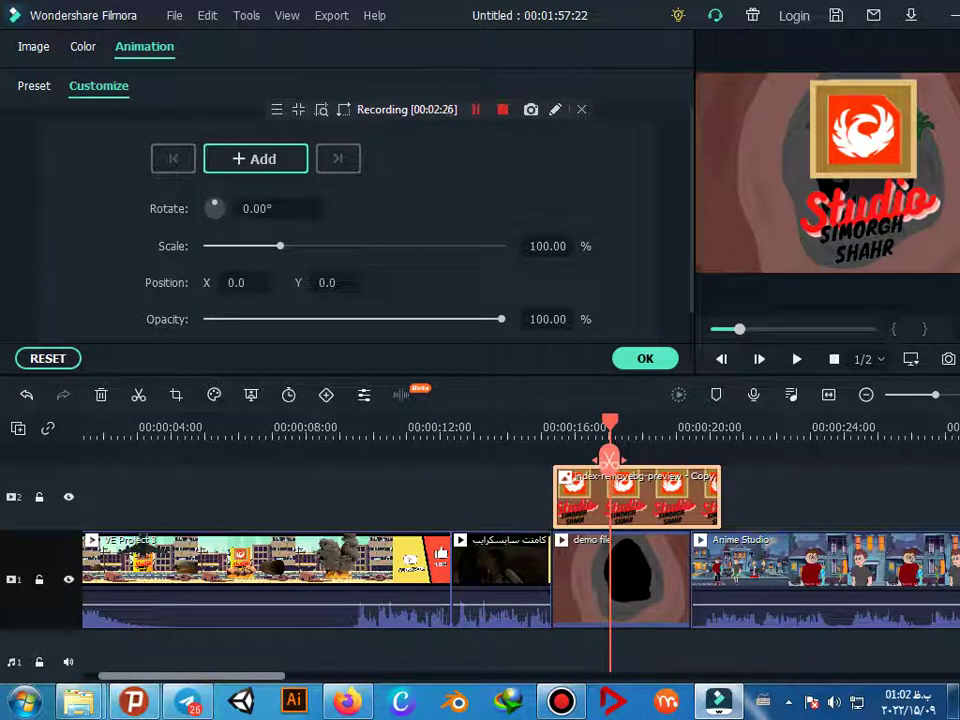
key("Left")
key("Left")
key("Left")
key("Left")
key("Left")
key("Left")
key("Left")
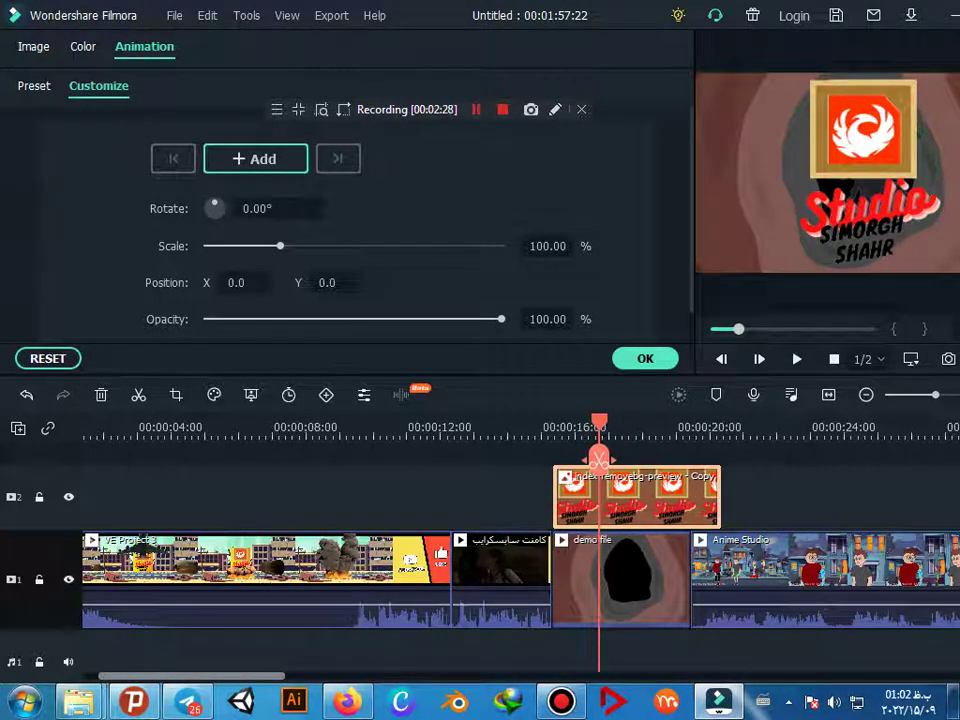
key("Left")
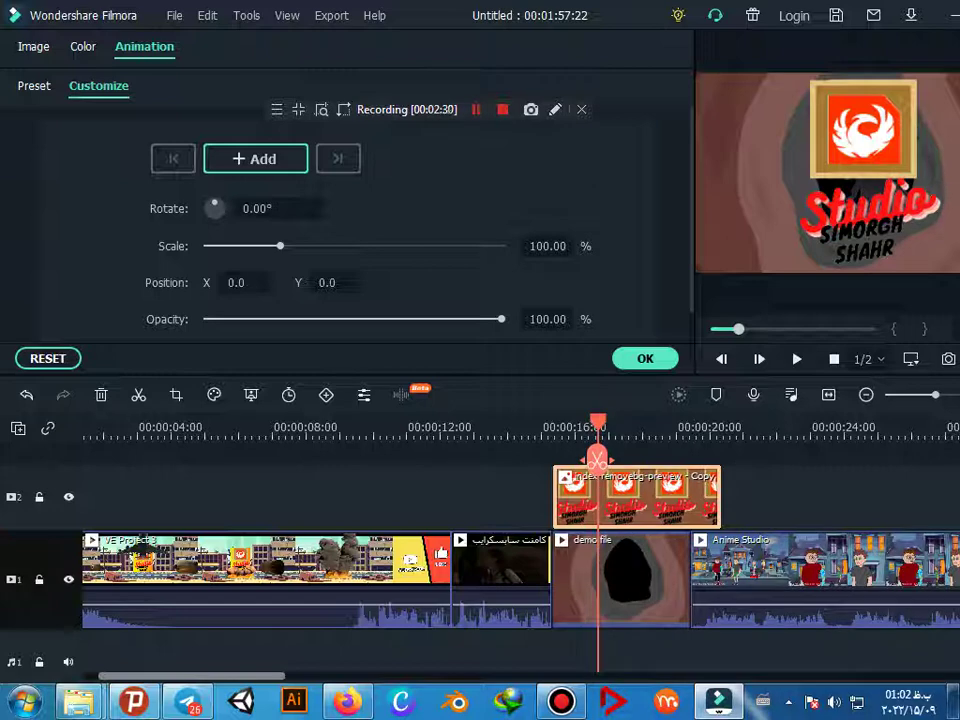
left_click(255, 158)
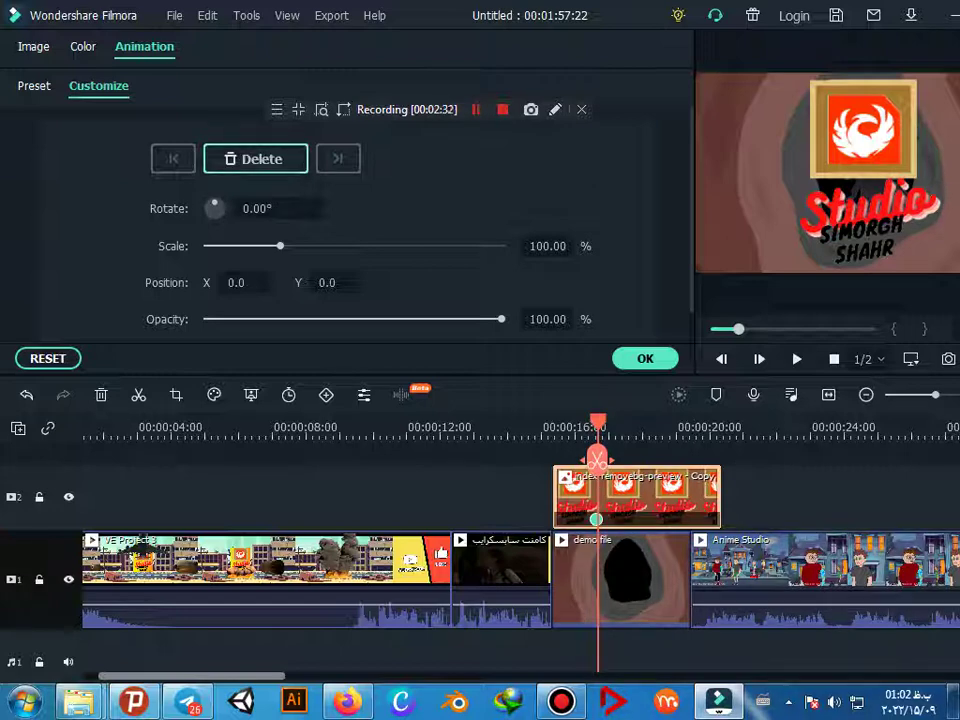
left_click(872, 170)
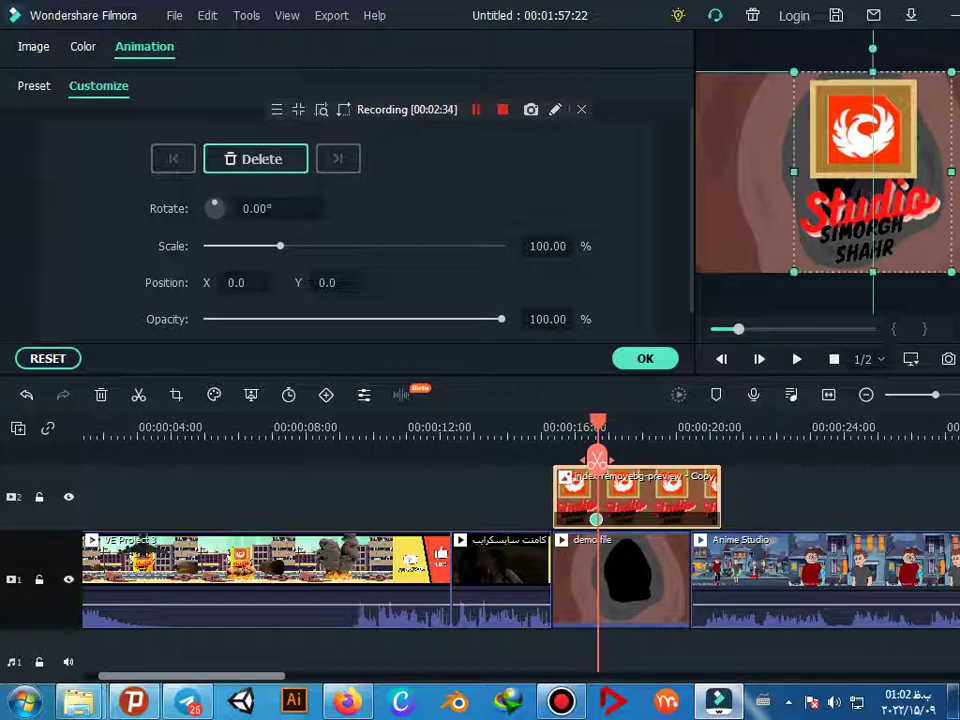
left_click_drag(951, 271, 850, 144)
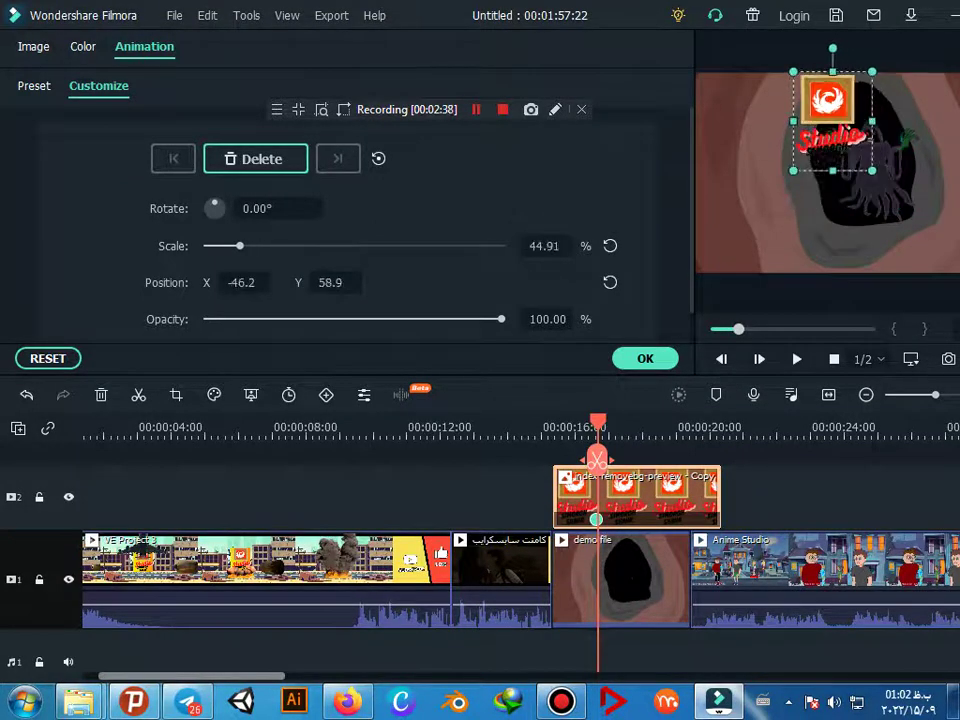
mouse_move(821, 105)
left_mouse_down()
mouse_move(735, 132)
mouse_move(739, 118)
left_mouse_up()
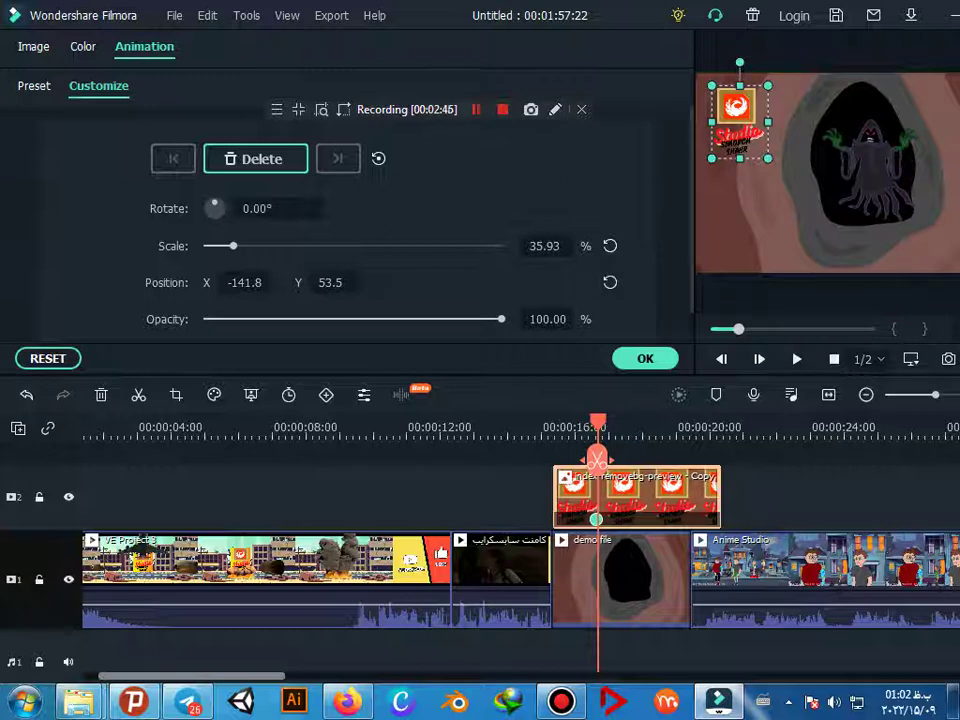
At the clip start, enlarge the logo to 66.47% near centre, then lengthen the overlay clip
mouse_move(597, 460)
left_mouse_down()
mouse_move(552, 460)
mouse_move(613, 460)
mouse_move(560, 460)
left_mouse_up()
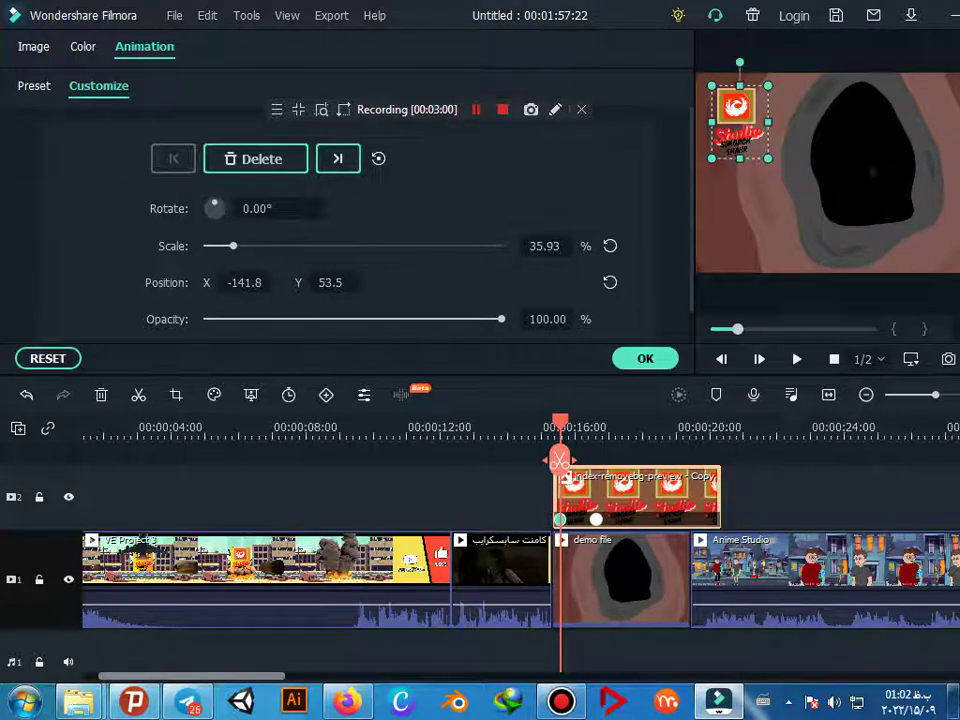
left_click_drag(767, 158, 817, 218)
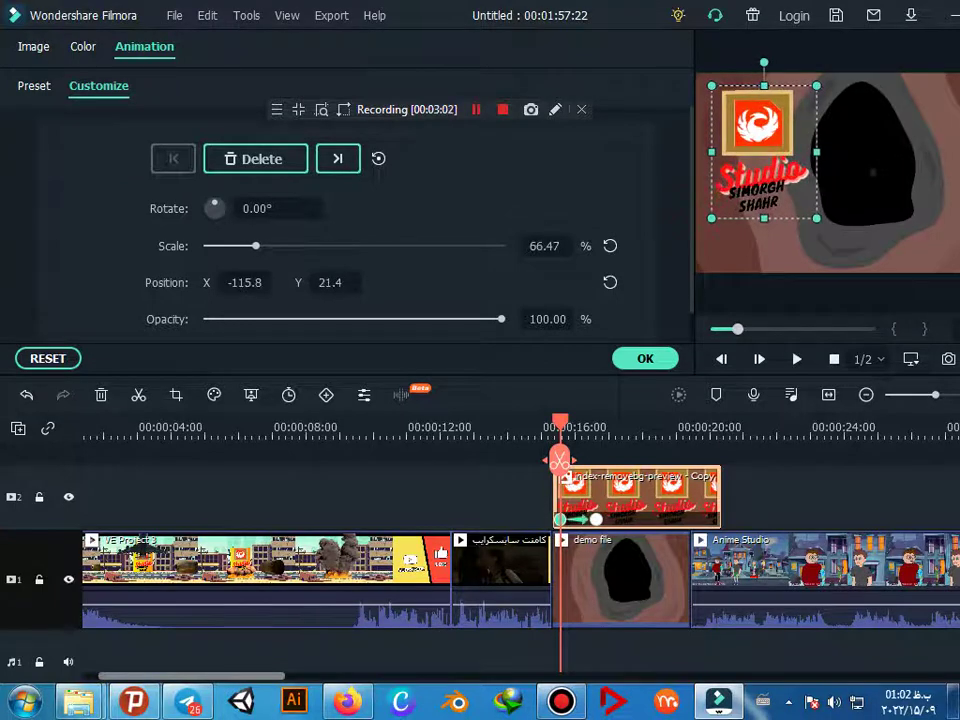
left_click_drag(763, 150, 861, 172)
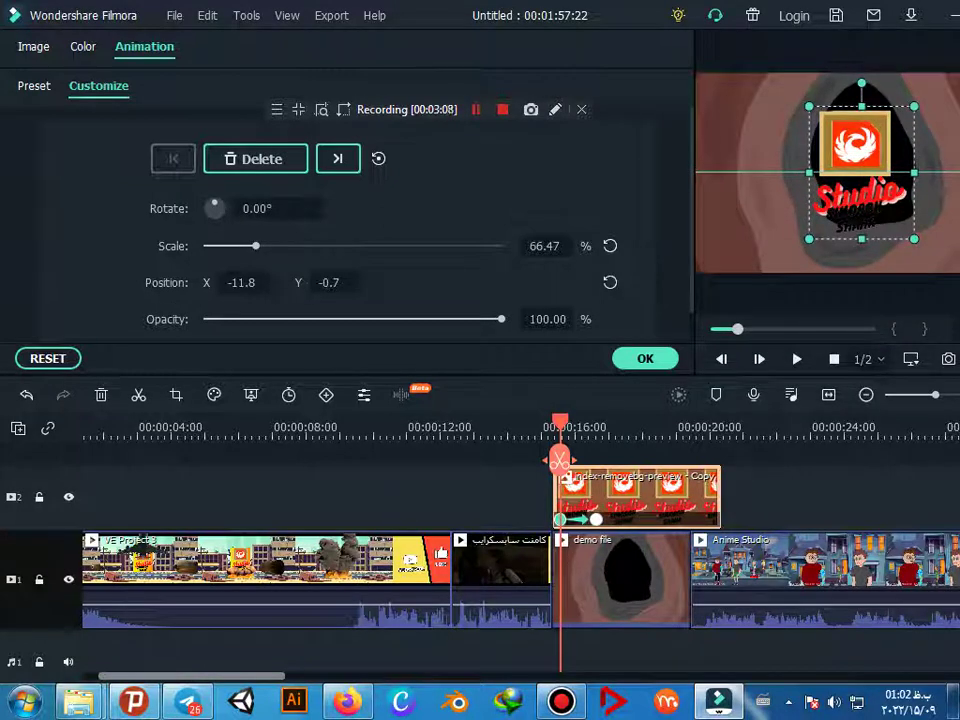
left_click(573, 432)
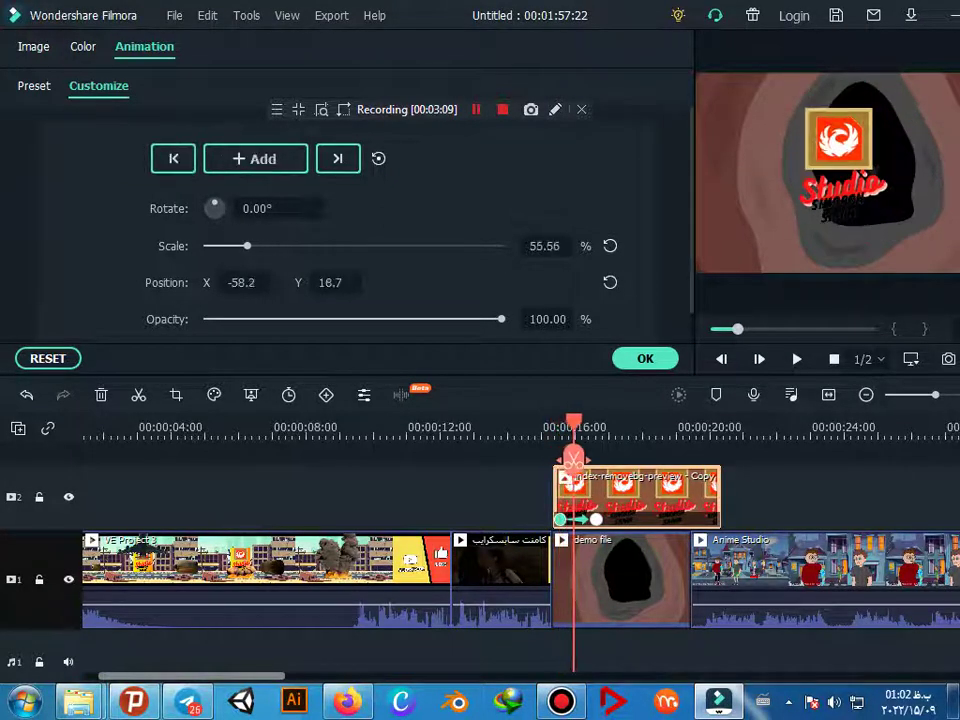
left_click_drag(573, 425, 638, 425)
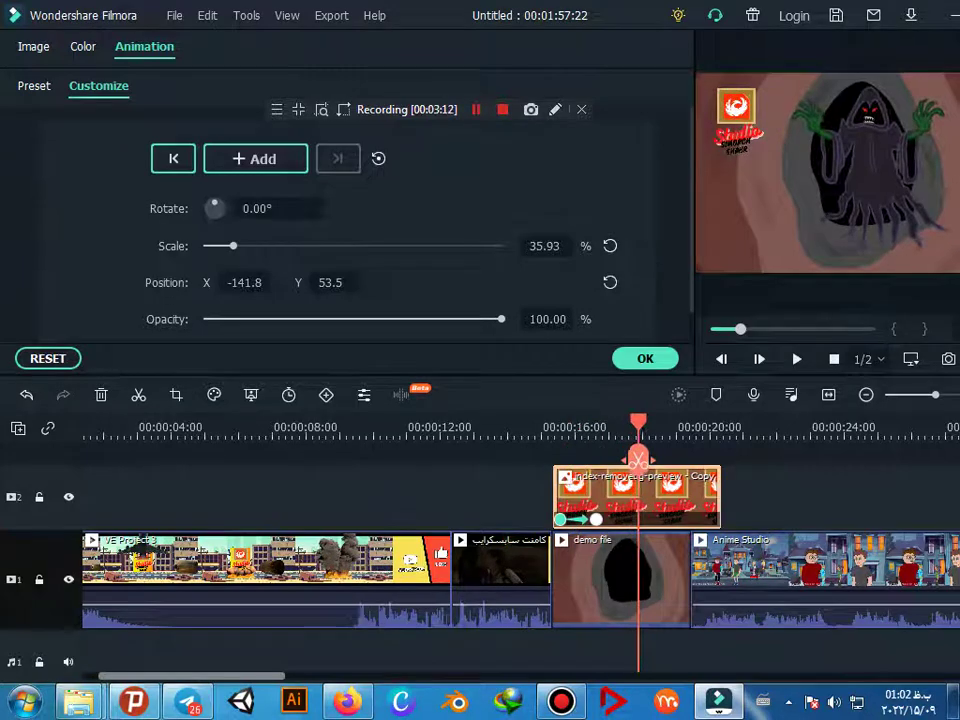
left_click_drag(638, 425, 701, 425)
left_click_drag(718, 495, 880, 495)
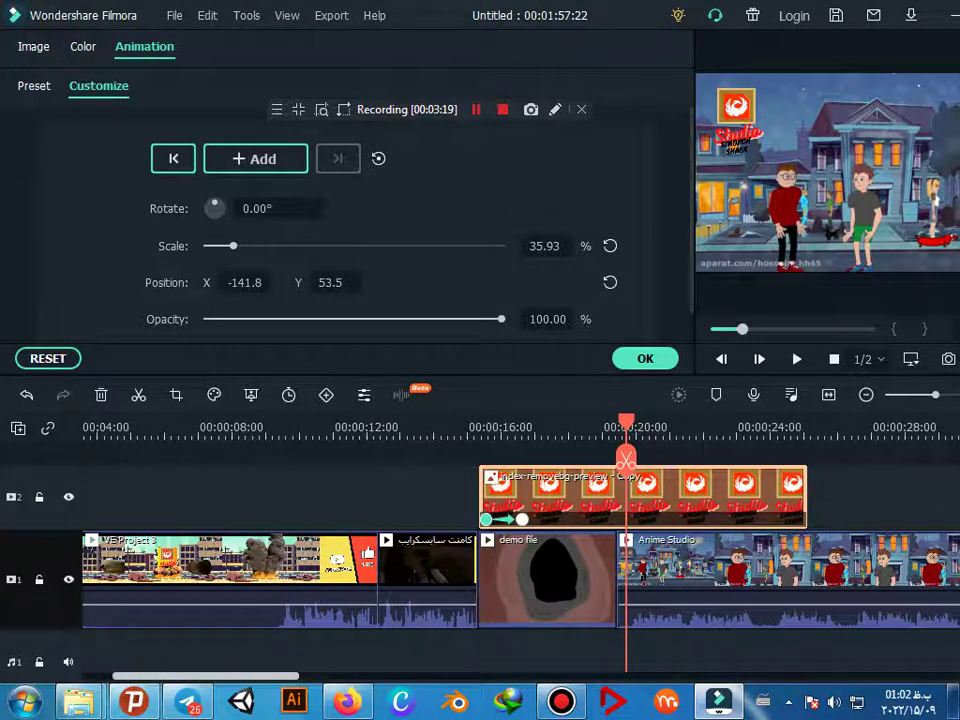
Stretch the logo overlay clip's right edge well into the Anime Studio clip
scroll(500, 540, "right", 5)
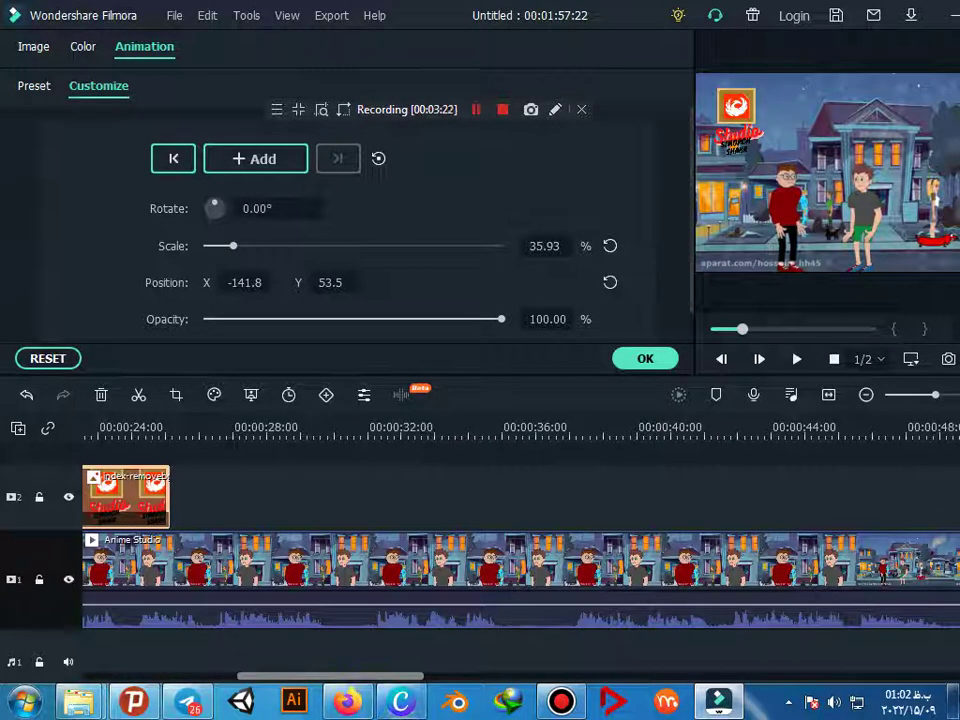
left_click(125, 497)
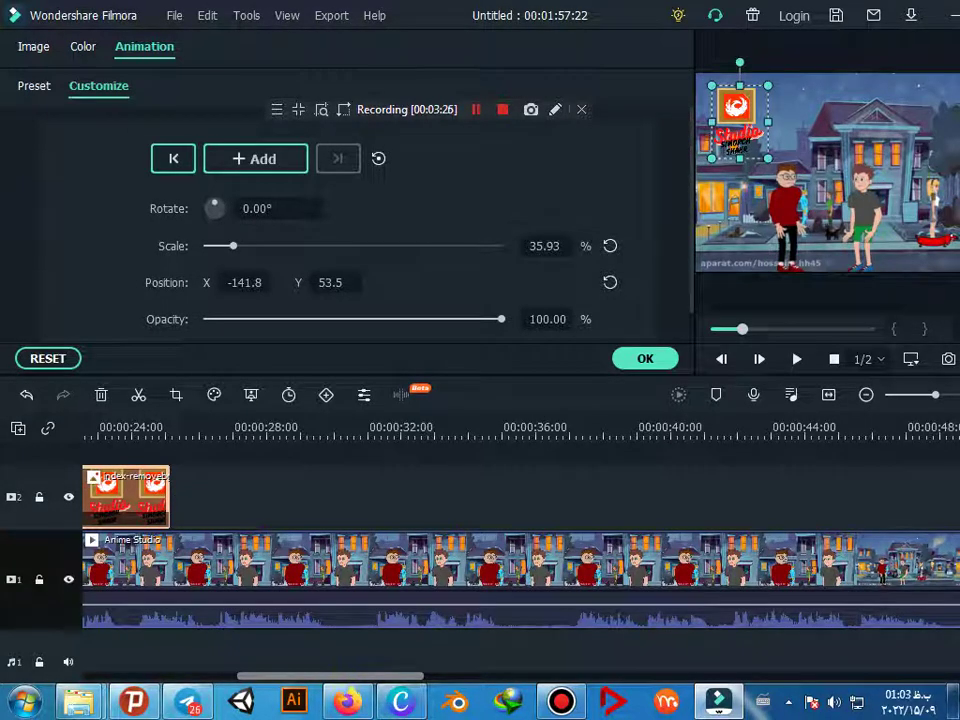
left_click_drag(169, 497, 901, 497)
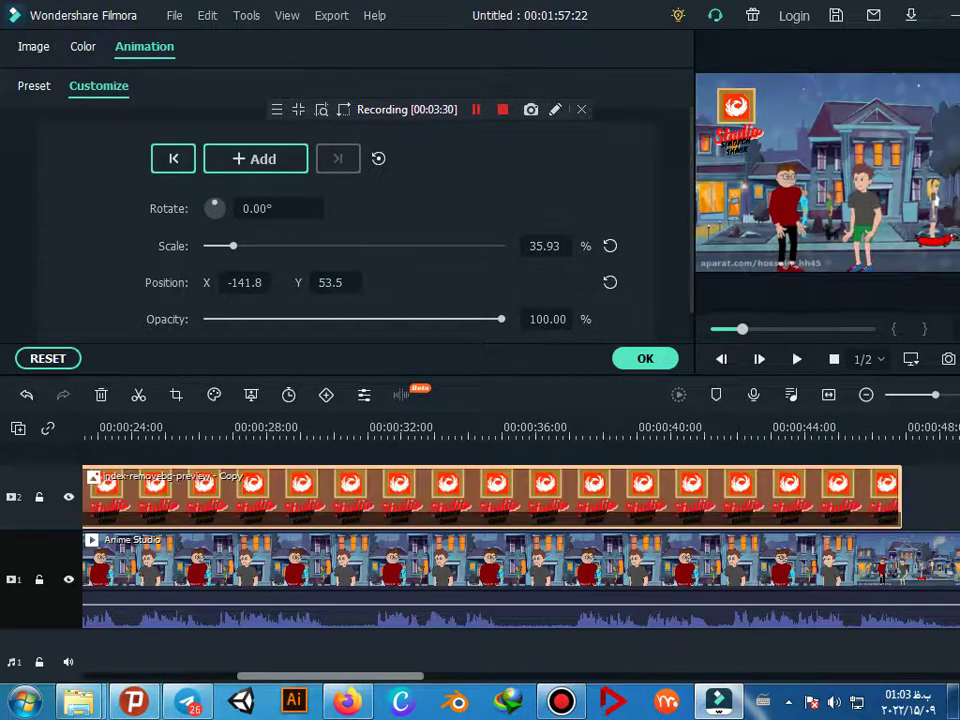
scroll(520, 545, "right", 2)
scroll(520, 545, "right", 8)
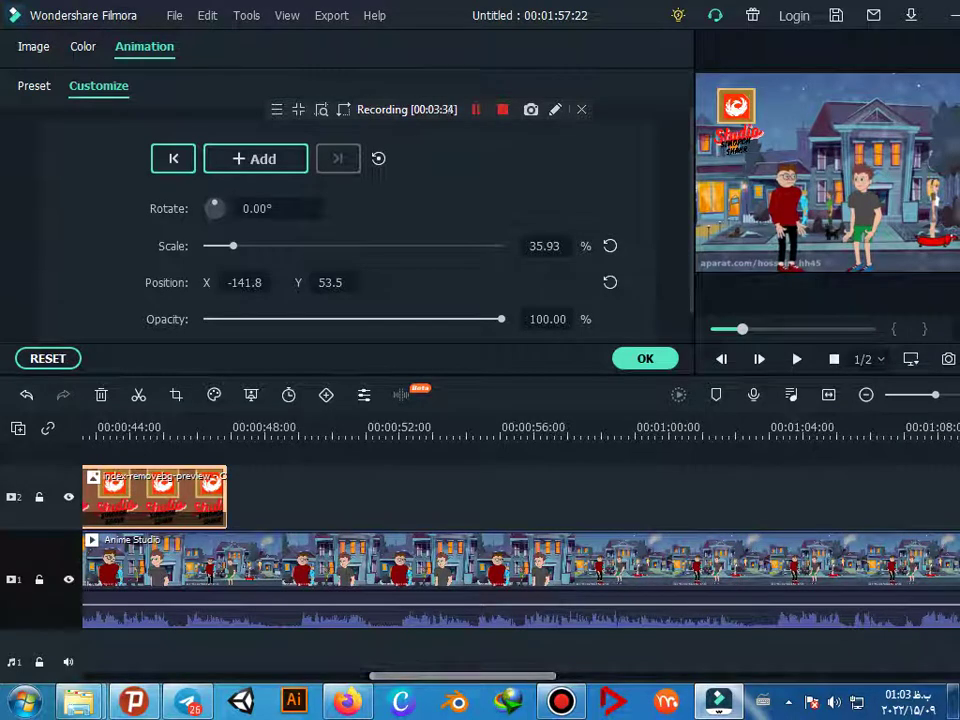
left_click_drag(225, 495, 952, 495)
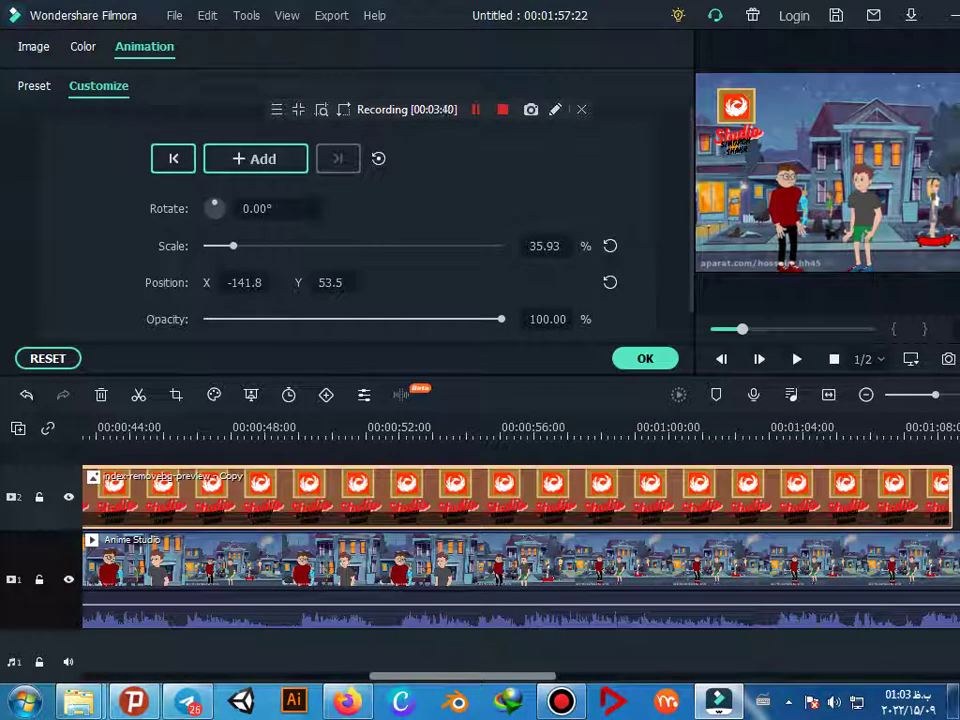
Keep extending the overlay past 00:01:16:24 to the end of Anime Studio
scroll(500, 560, "down", 5)
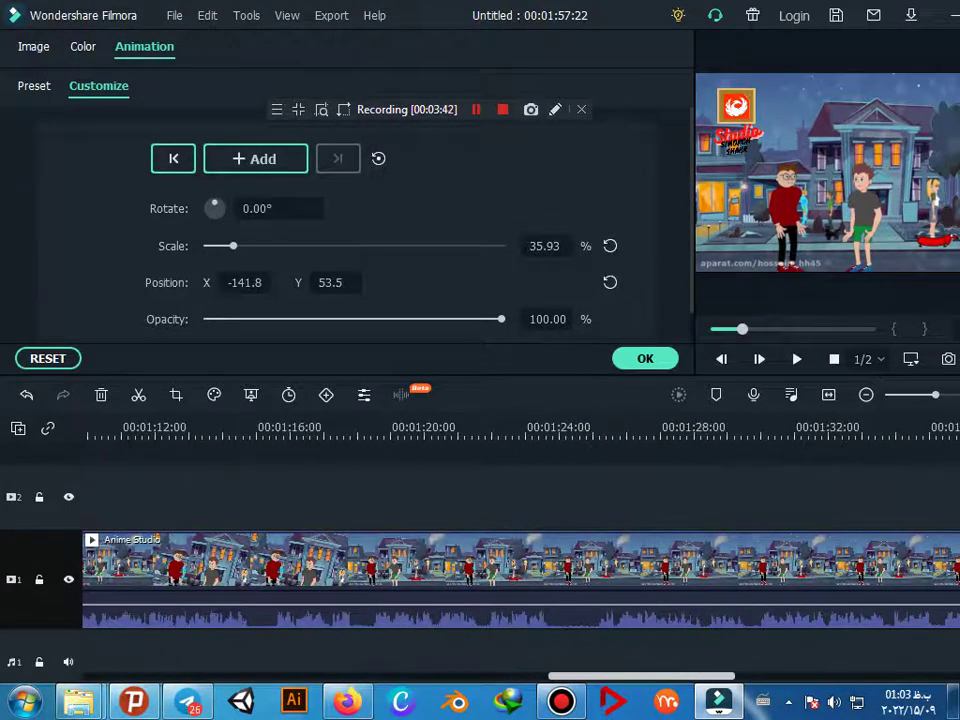
scroll(500, 560, "up", 3)
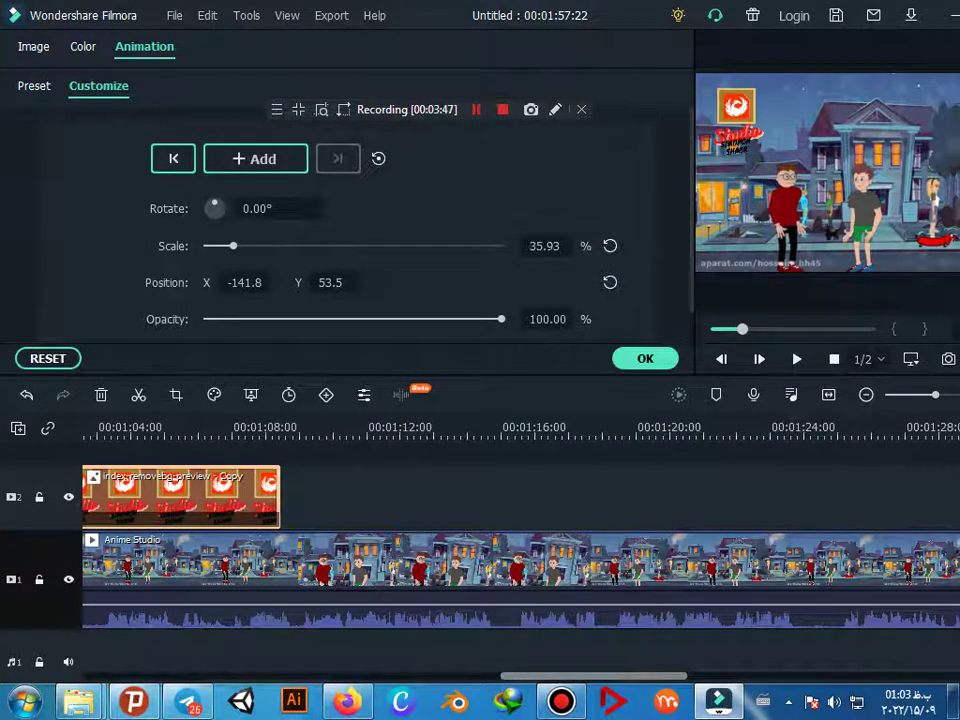
left_click_drag(280, 495, 872, 495)
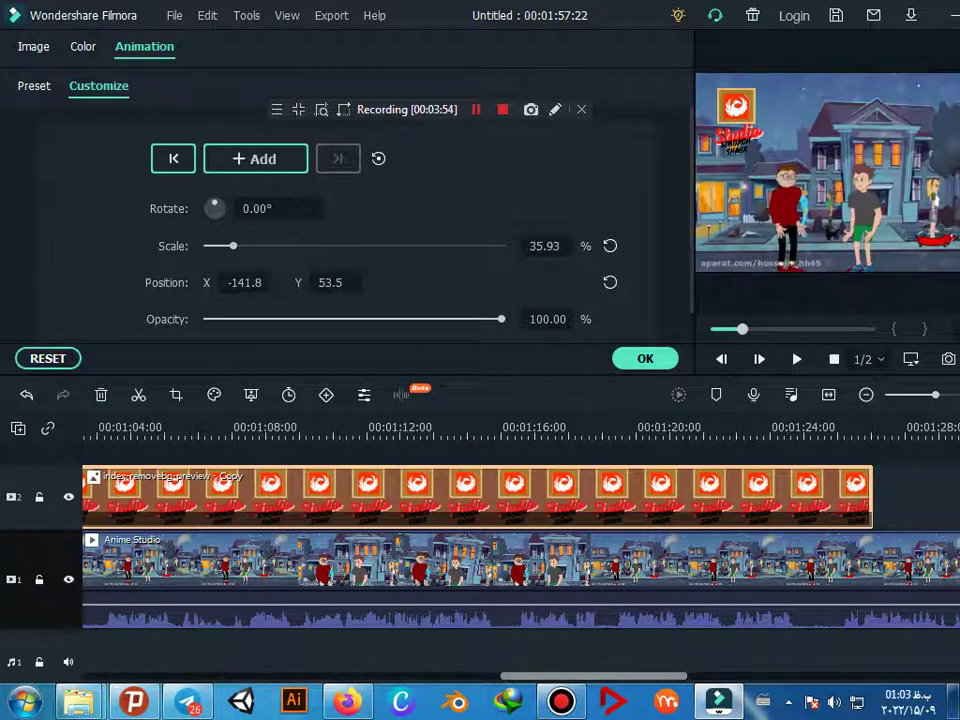
scroll(520, 540, "right", 1)
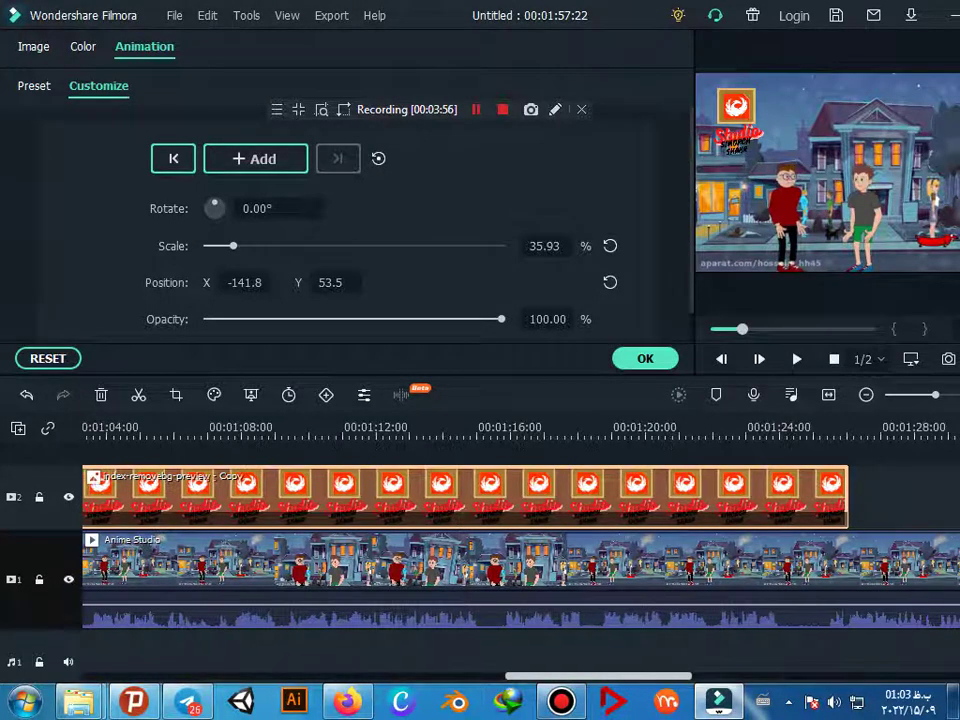
scroll(520, 545, "right", 10)
scroll(520, 545, "left", 1)
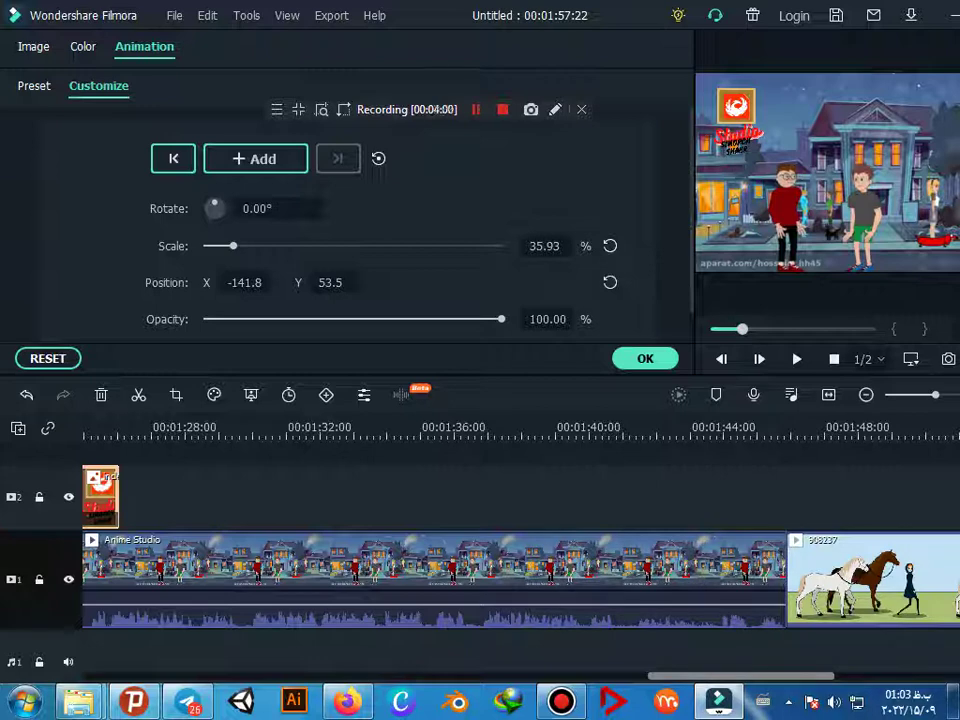
left_click_drag(118, 495, 723, 495)
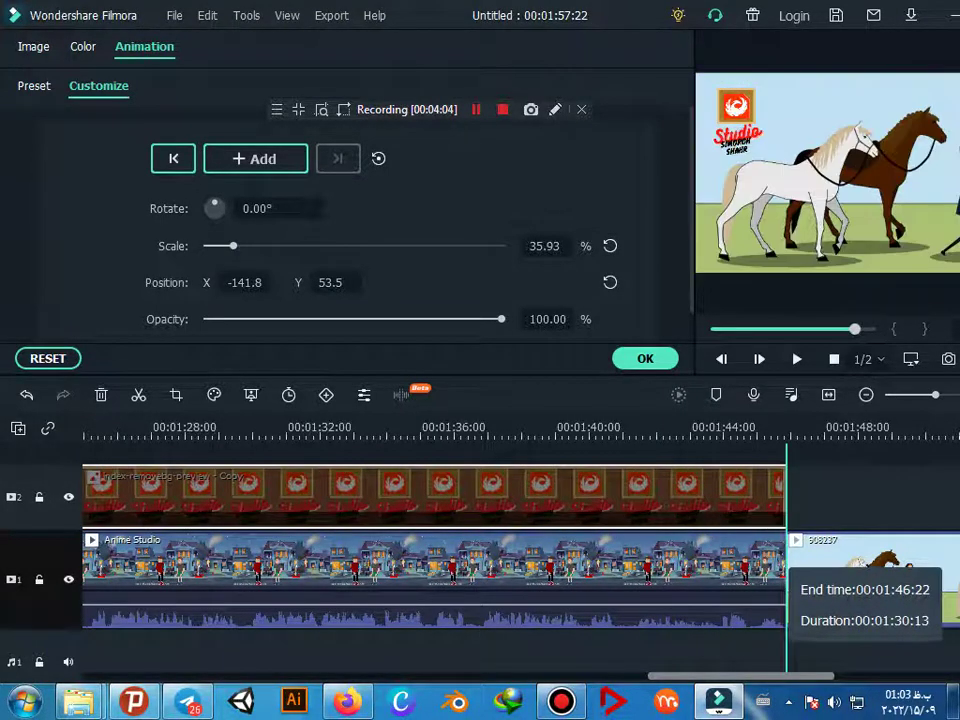
left_click_drag(723, 495, 940, 495)
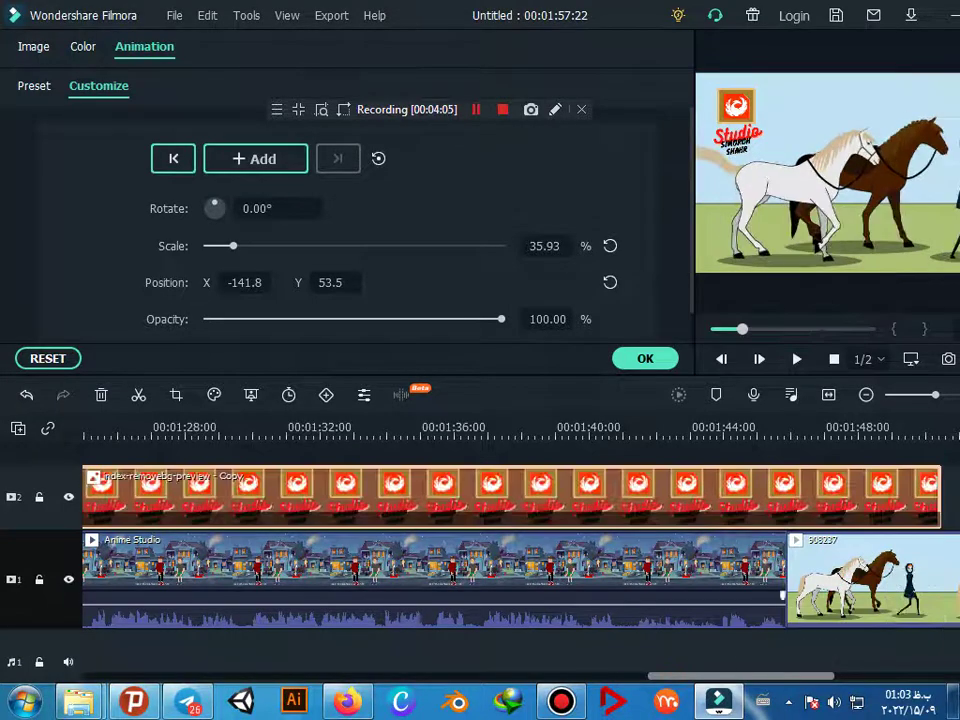
Restore the accidentally deleted overlay and extend it to the castle-hall clip's end
key("Delete")
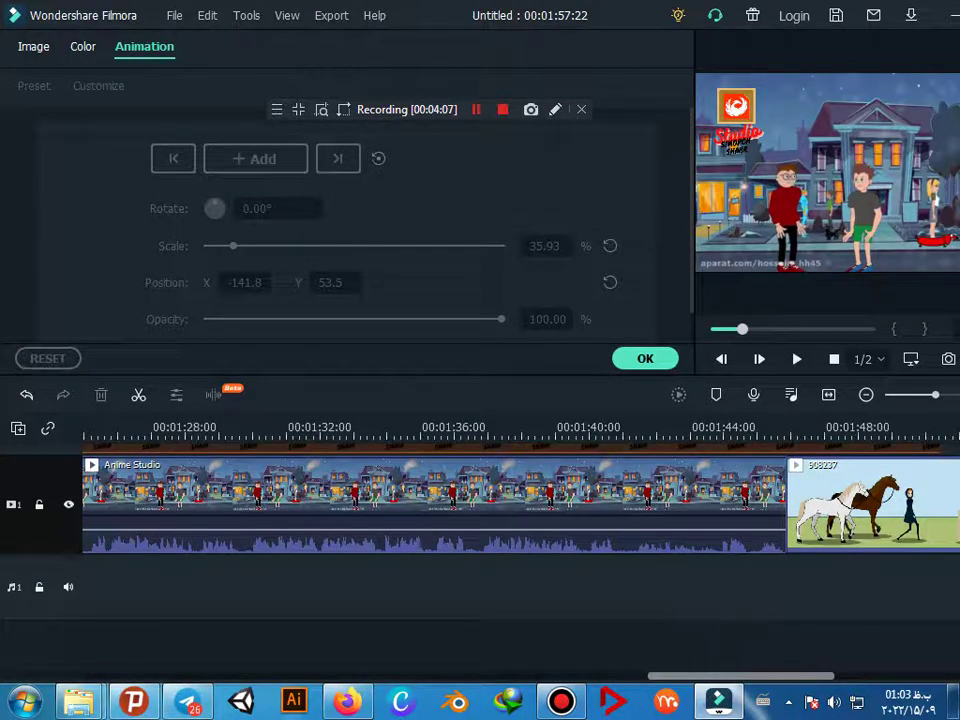
scroll(480, 510, "right", 3)
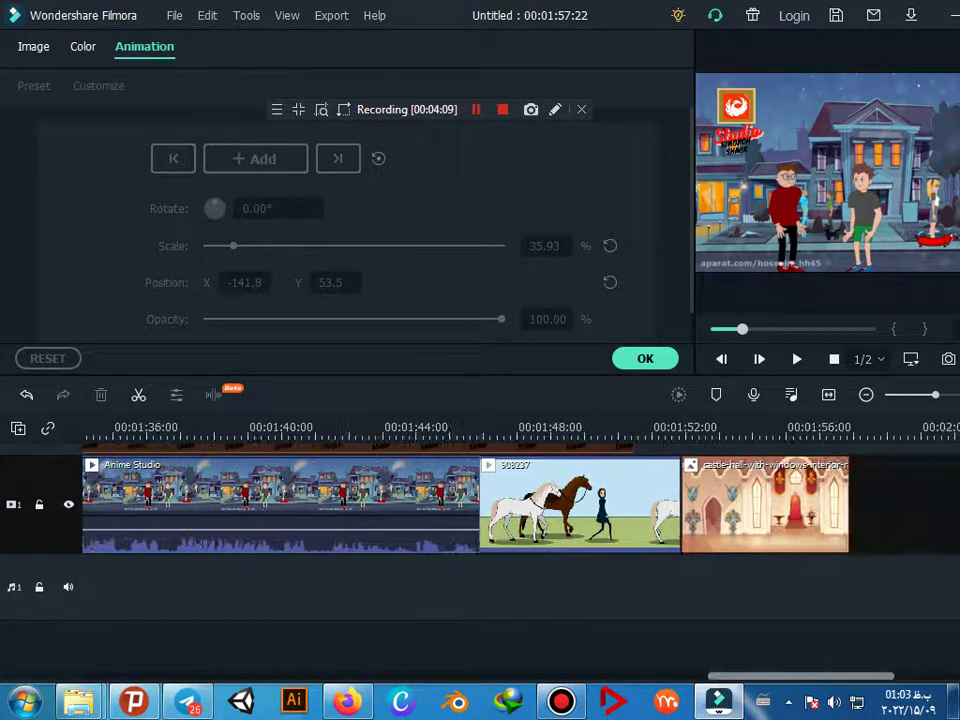
key("ctrl+z")
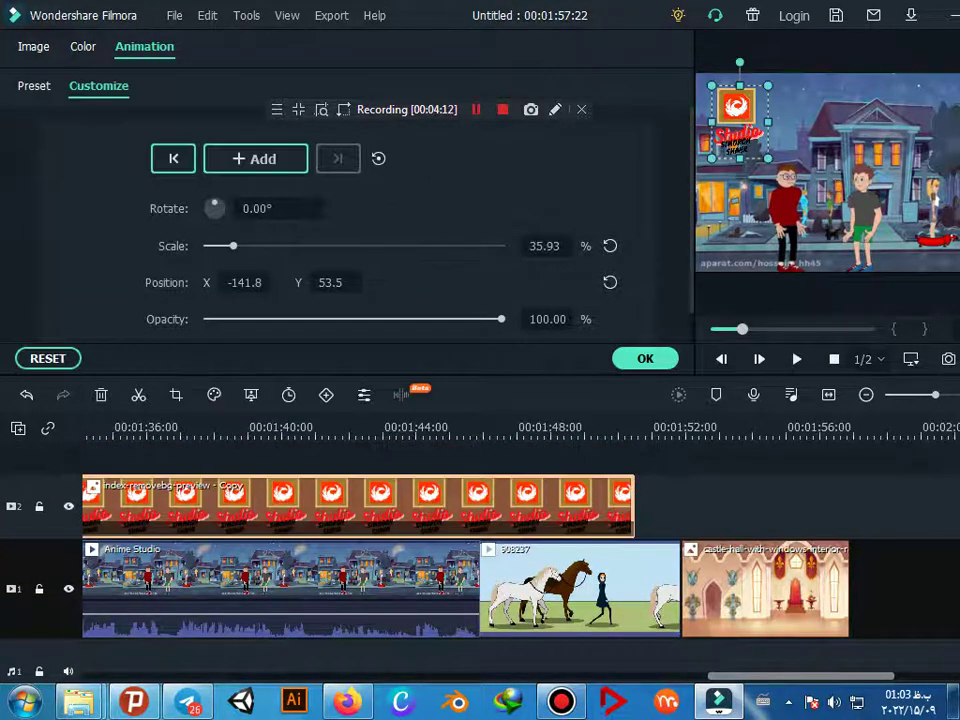
left_click_drag(634, 505, 849, 522)
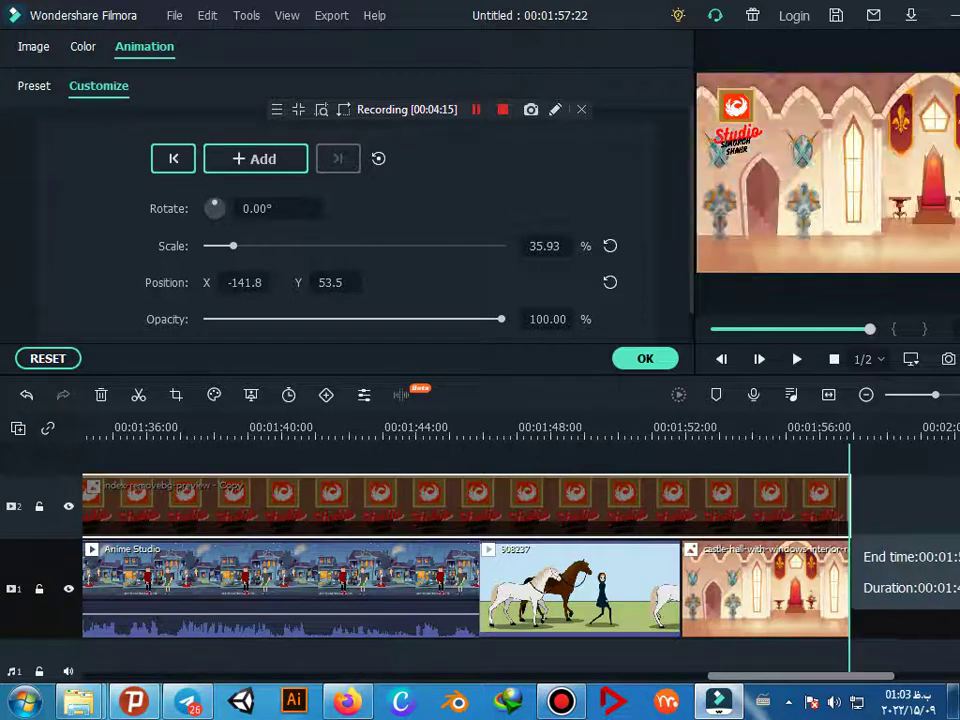
Select the Anime Studio clip to view its video properties
left_click(476, 430)
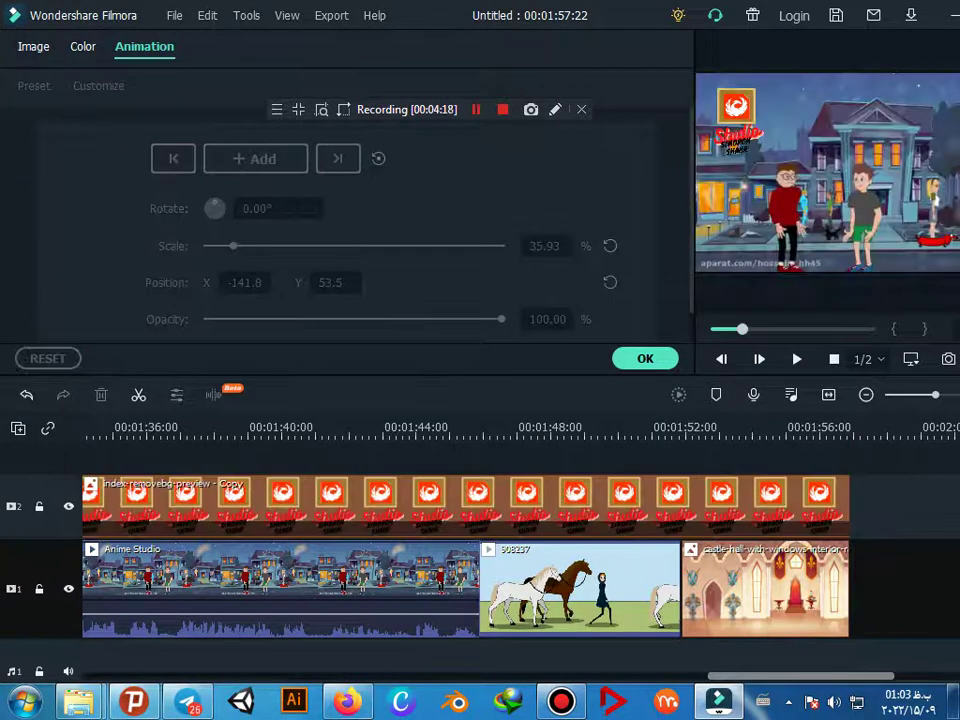
scroll(480, 560, "up", 1)
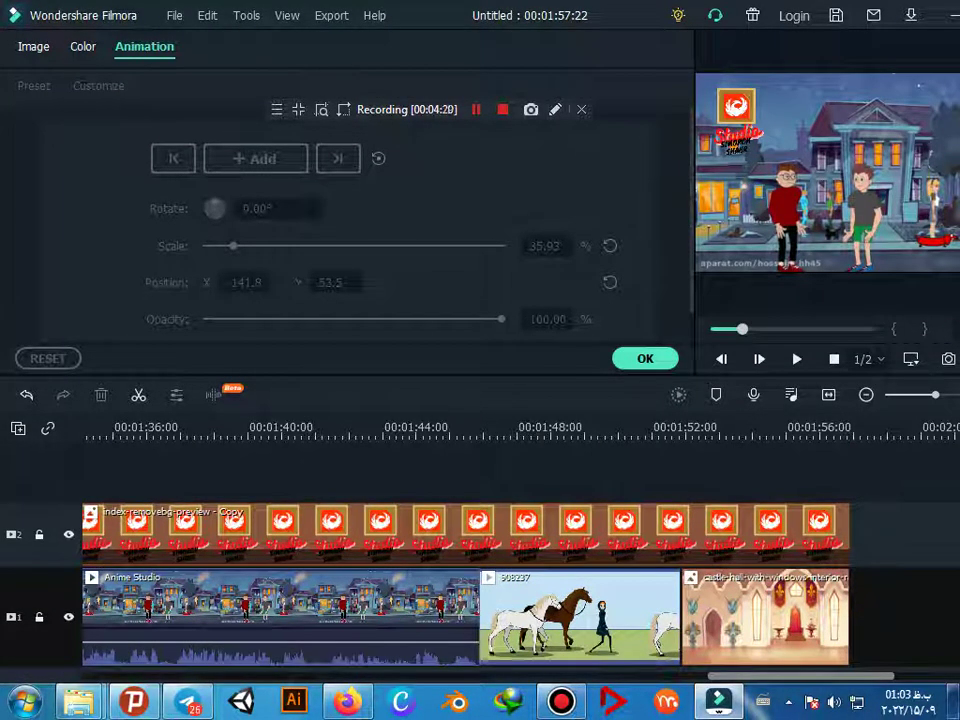
scroll(480, 560, "left", 3)
scroll(480, 560, "left", 3)
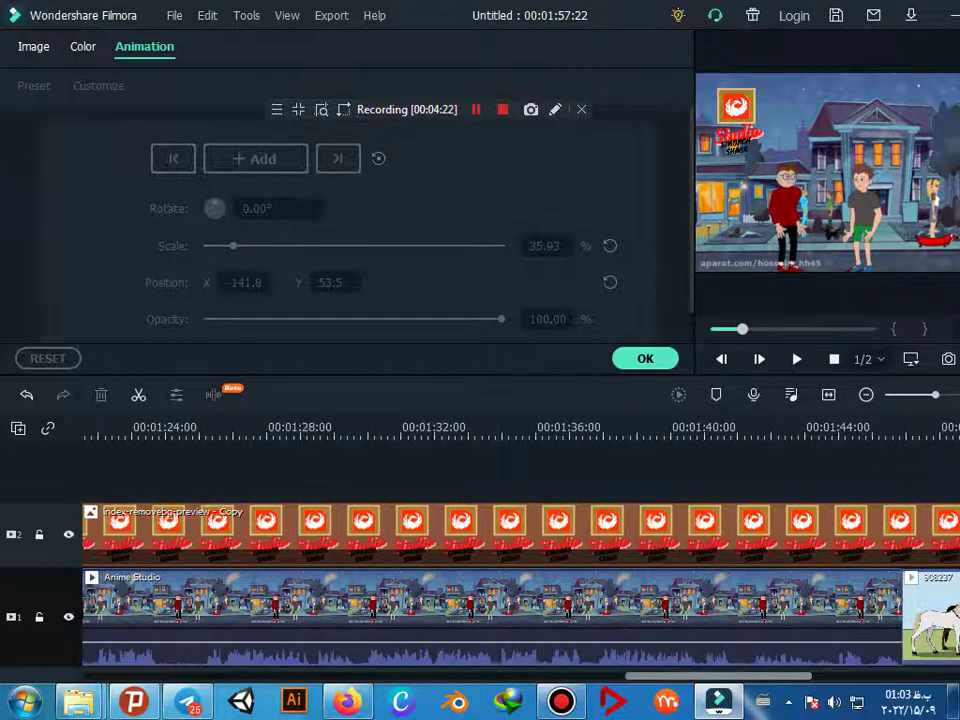
left_click(490, 600)
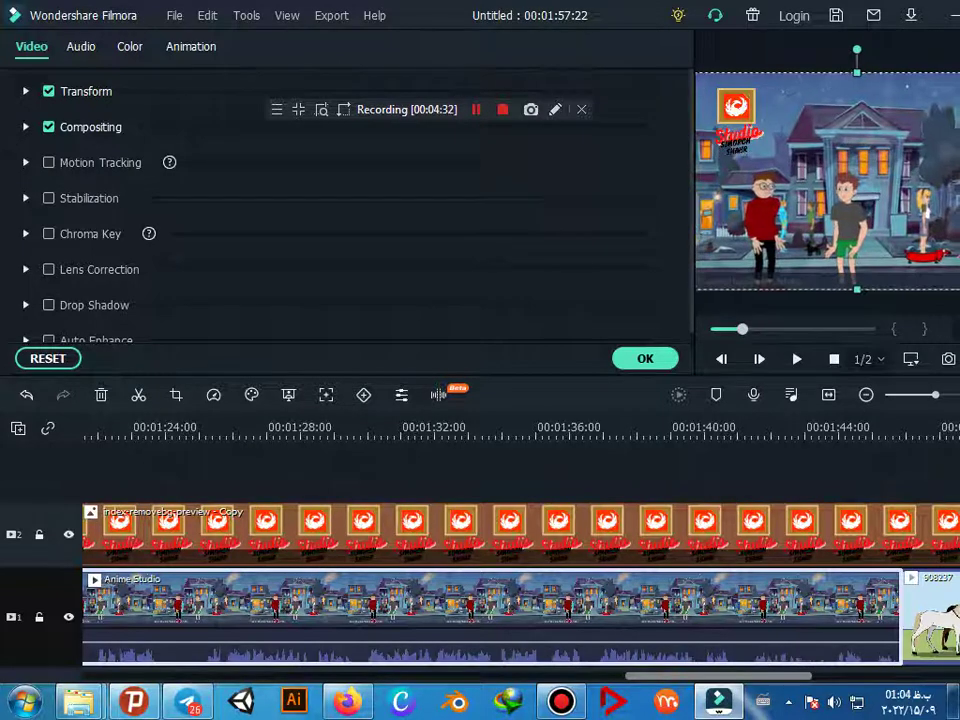
Return to Filmora and move the playhead from about 00:01:40 back to 00:00:47
key("alt+Tab")
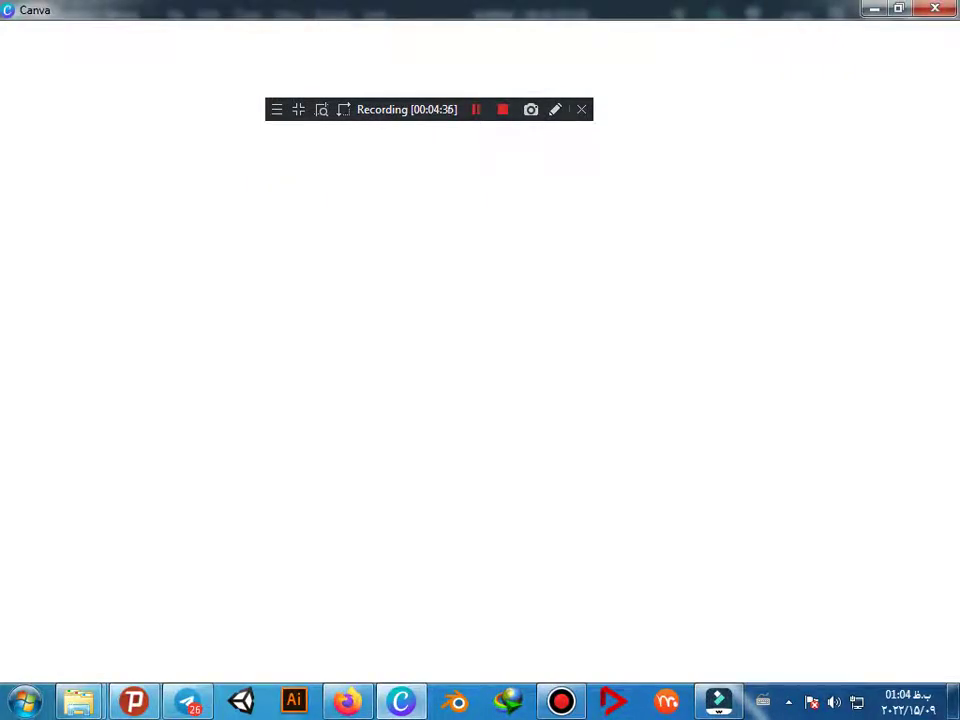
left_click(718, 700)
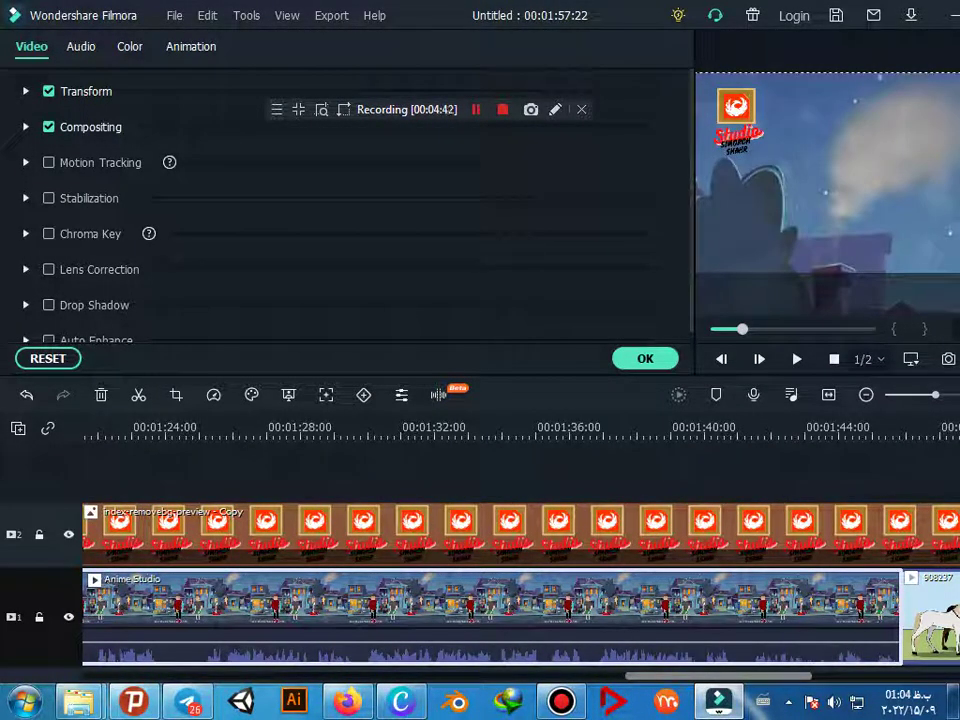
left_click(735, 430)
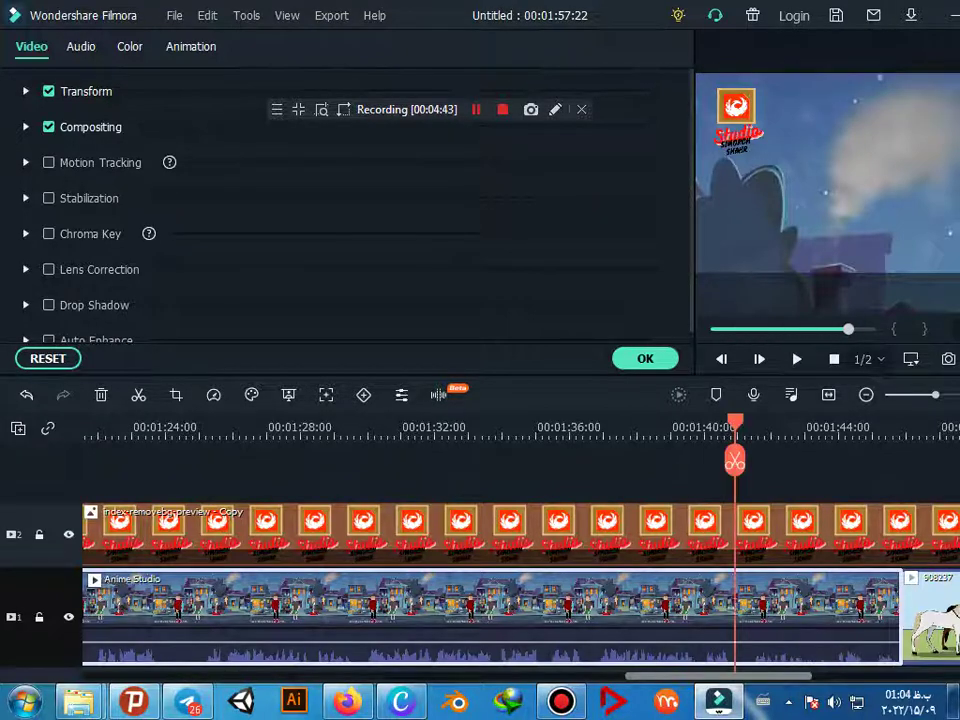
left_click_drag(735, 428, 93, 428)
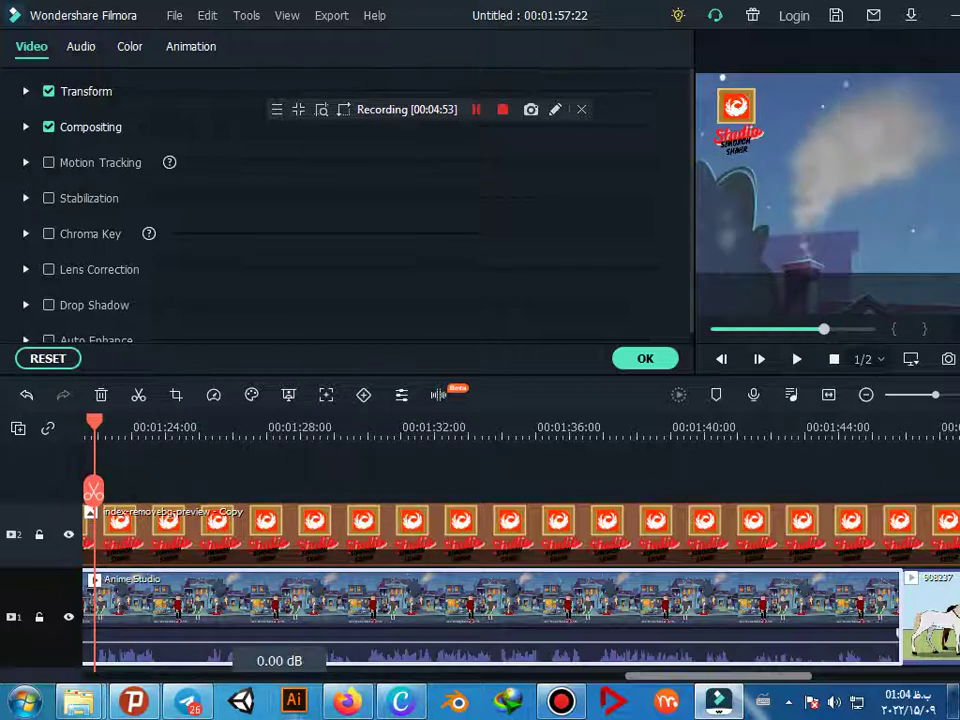
scroll(280, 640, "down", 1)
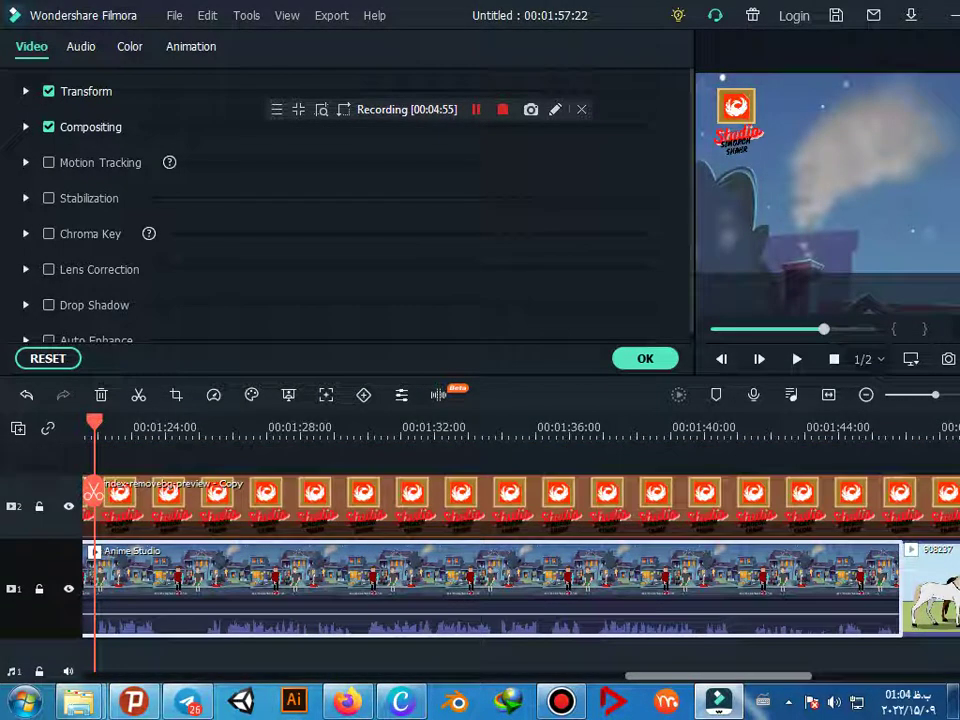
scroll(500, 560, "left", 8)
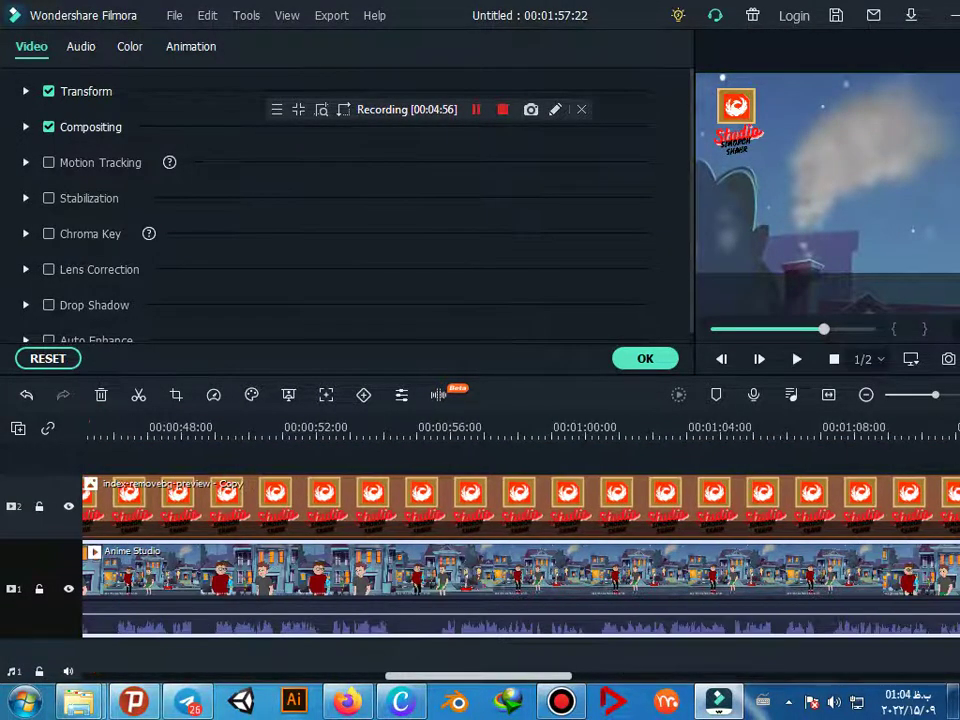
scroll(500, 560, "left", 1)
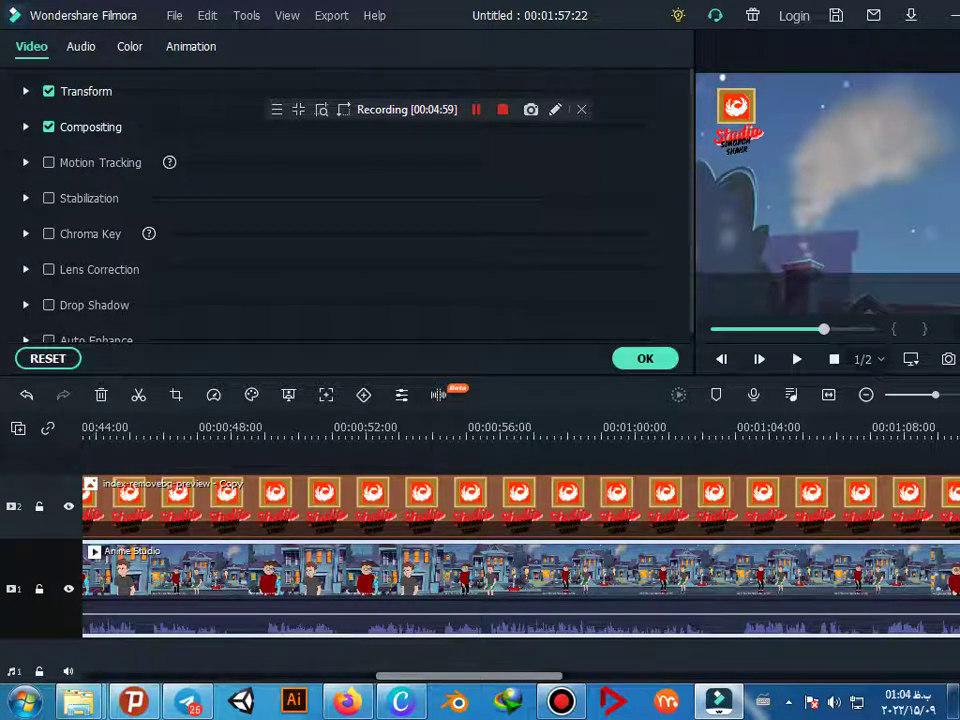
left_click(273, 491)
mouse_move(273, 491)
left_mouse_down()
mouse_move(156, 491)
mouse_move(240, 491)
left_mouse_up()
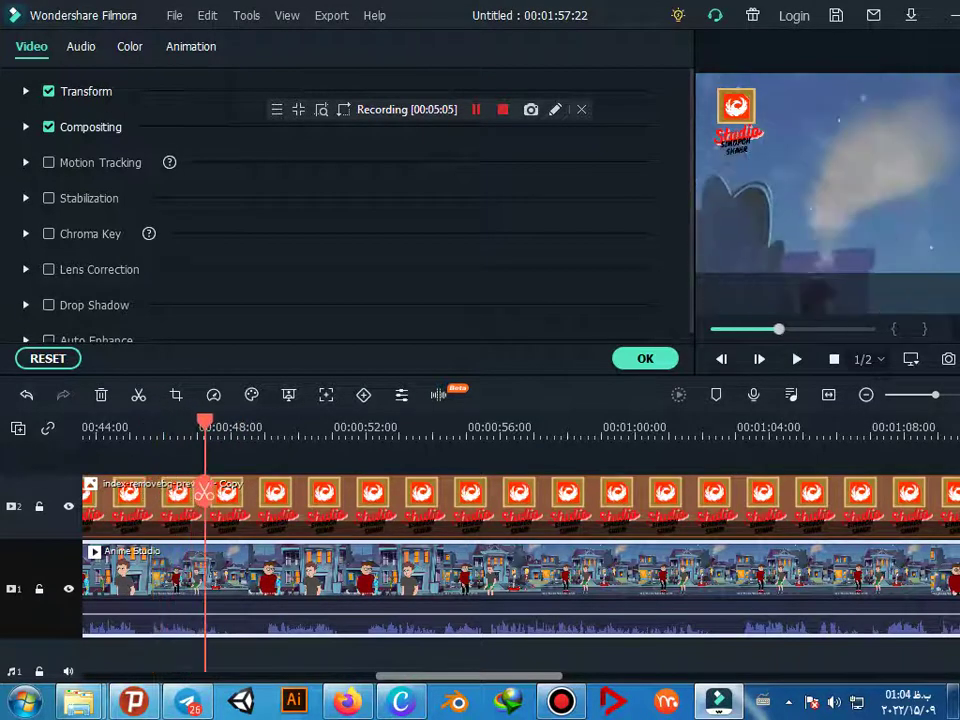
Split the clips at 00:00:47 and scroll the timeline back toward 00:00:14
left_click(240, 491)
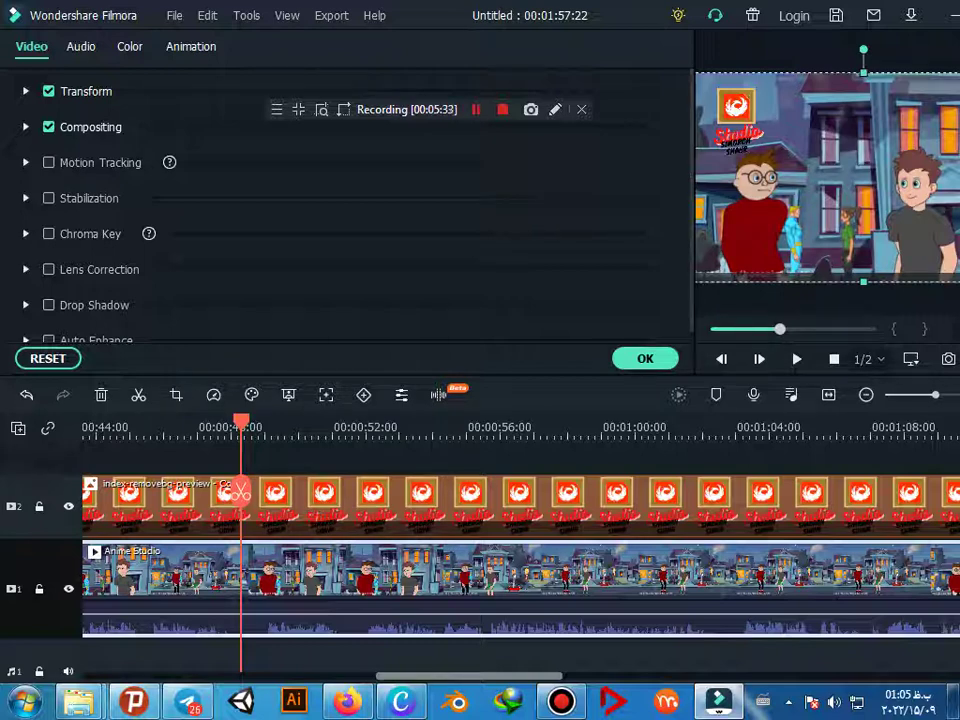
scroll(240, 490, "down", 1)
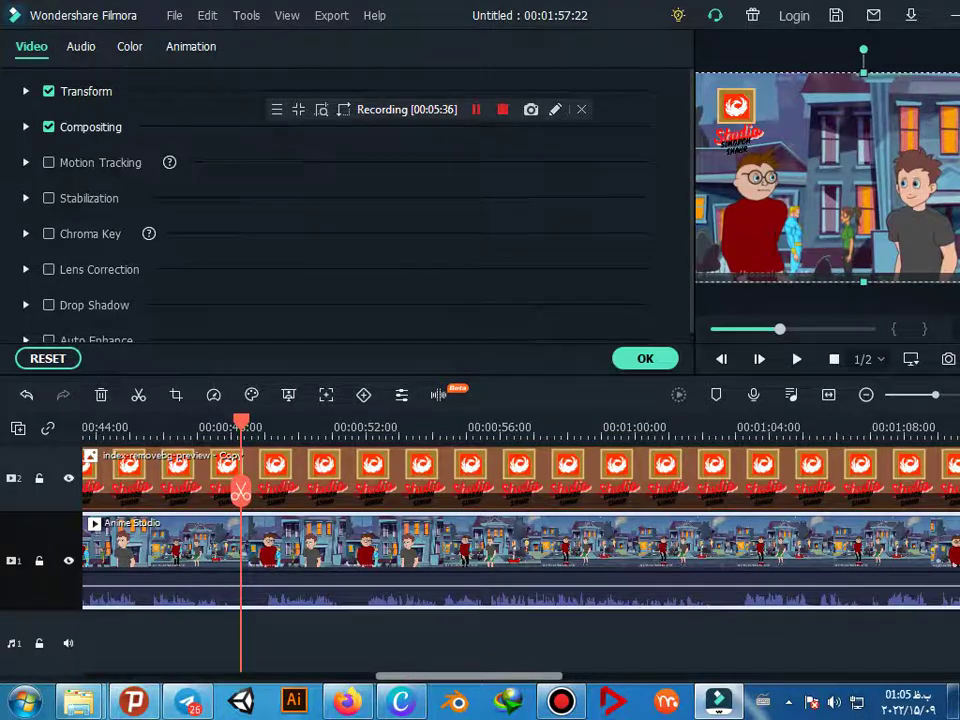
scroll(520, 530, "left", 3)
scroll(520, 530, "left", 3)
scroll(520, 530, "left", 5)
scroll(520, 530, "left", 3)
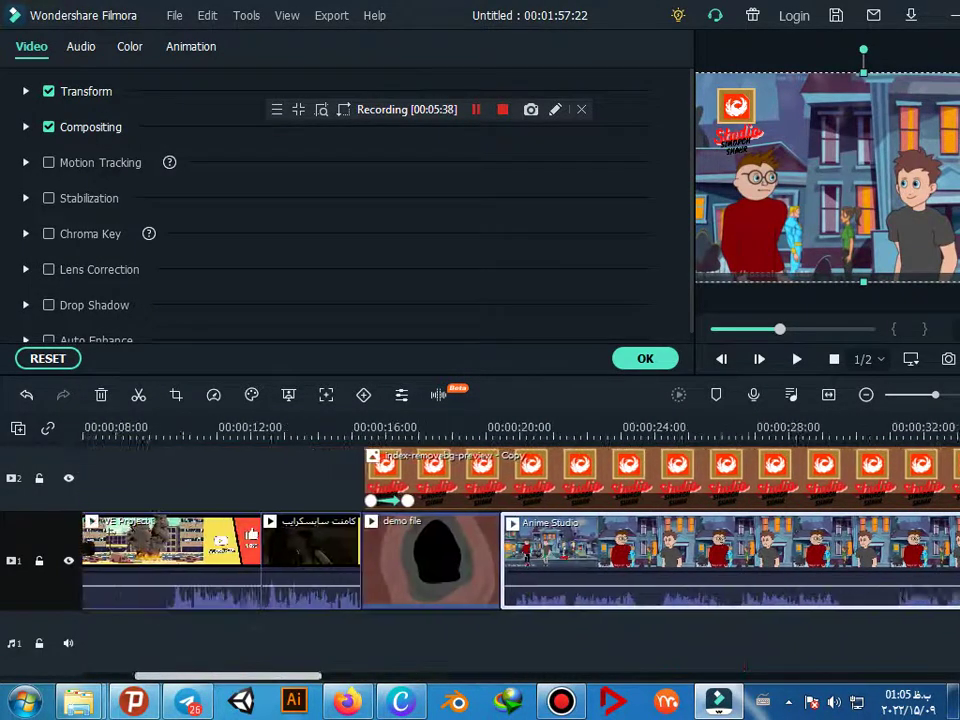
scroll(520, 560, "right", 2)
scroll(520, 560, "right", 1)
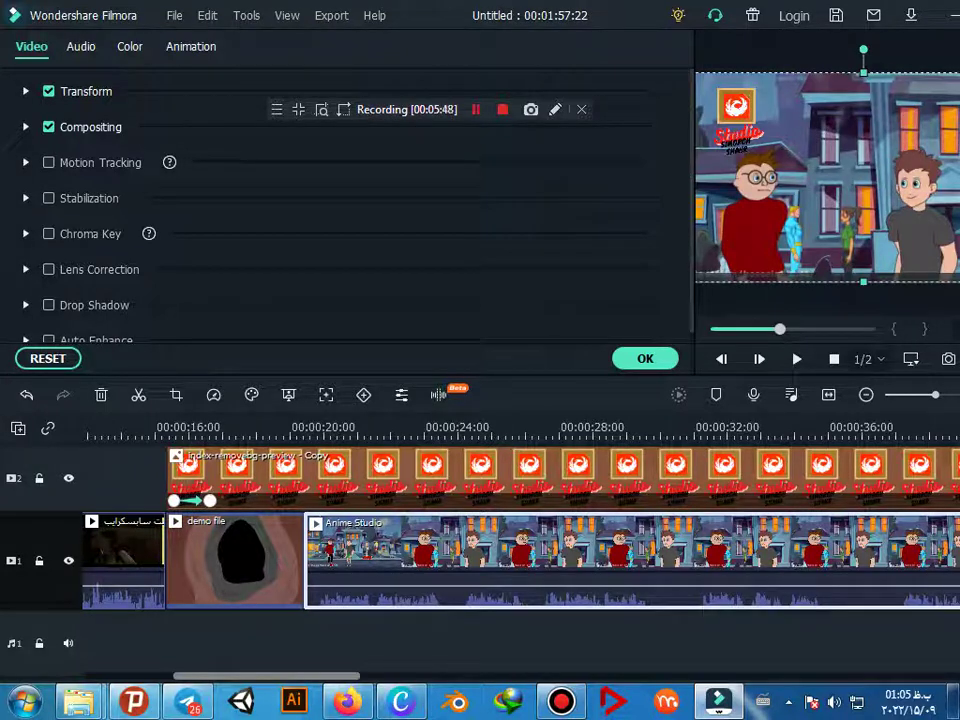
View the clip's audio settings, then open and cancel the import media dialog
left_click(81, 46)
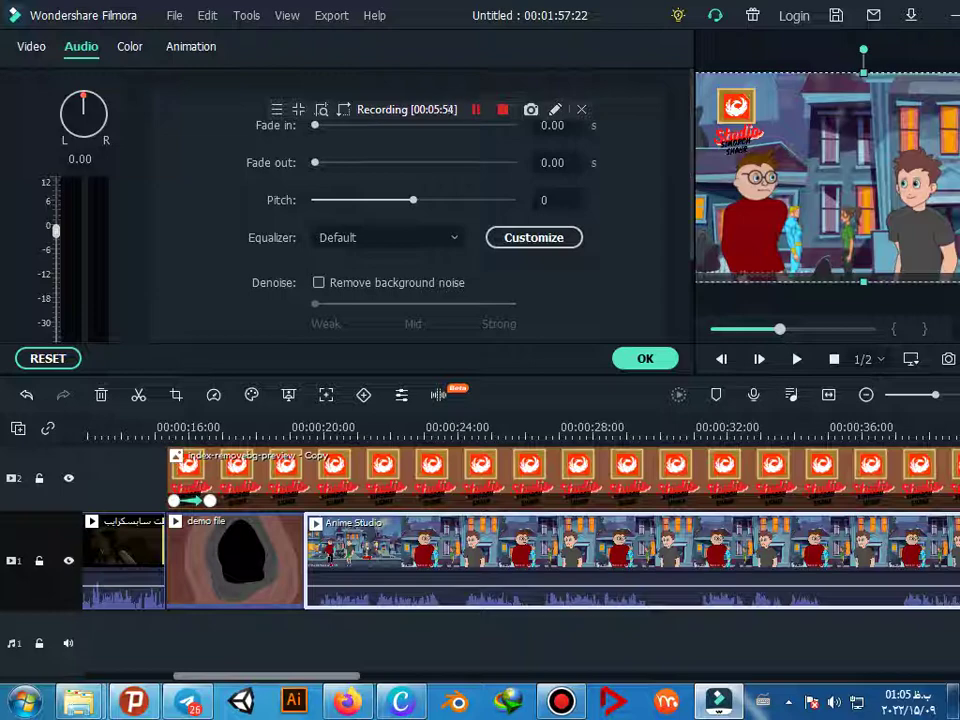
key("Return")
key("ctrl+i")
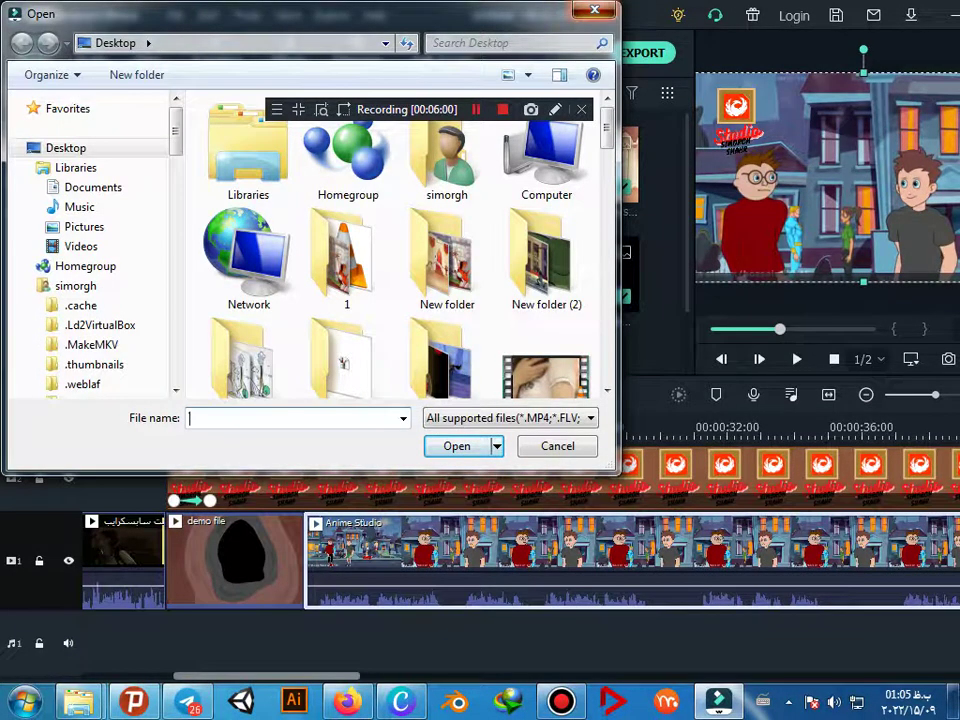
key("Escape")
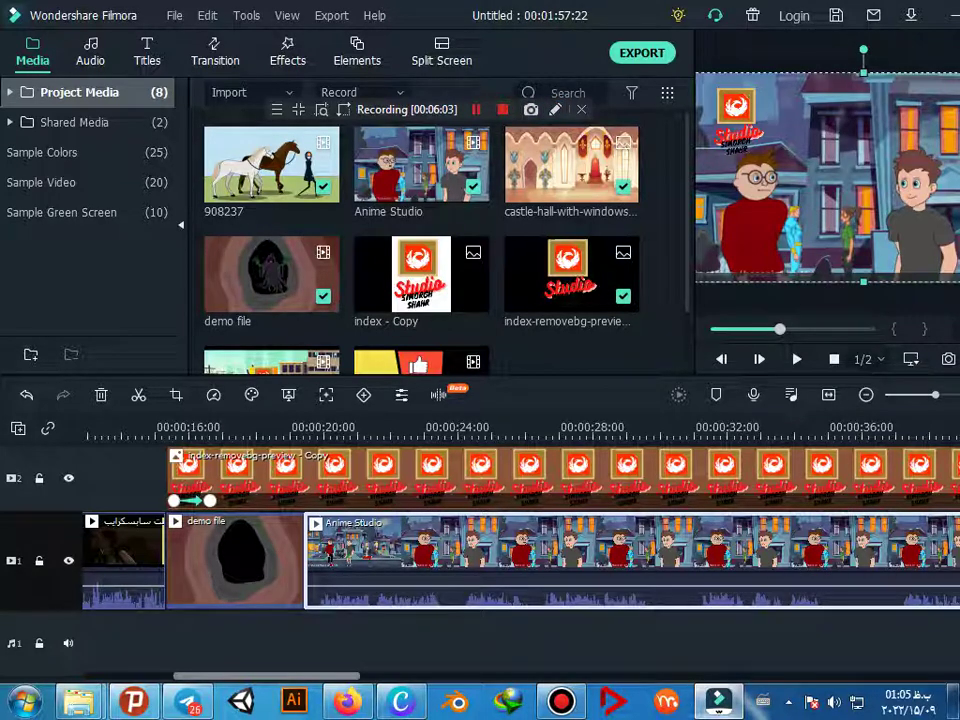
Show Filmora's Audio library with its 172 included music tracks
left_click(561, 700)
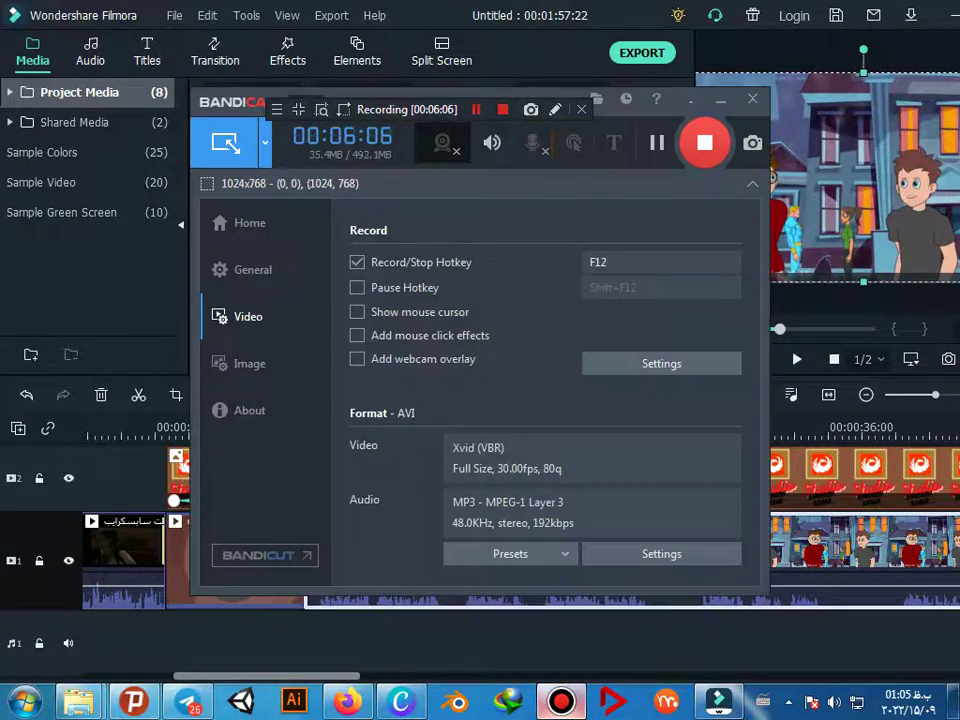
left_click(561, 700)
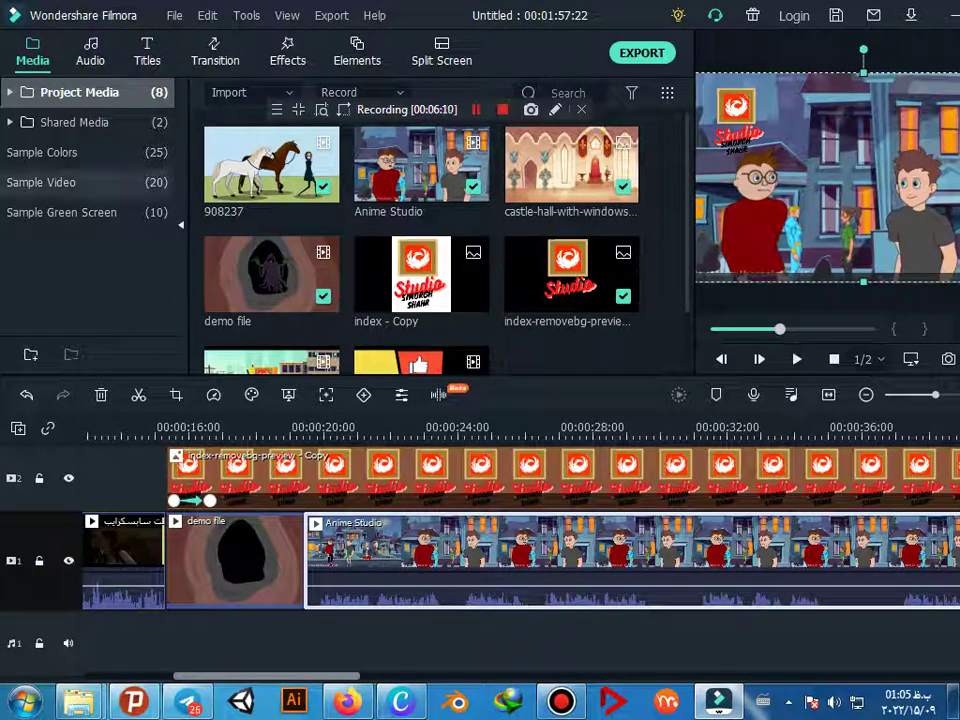
left_click(90, 52)
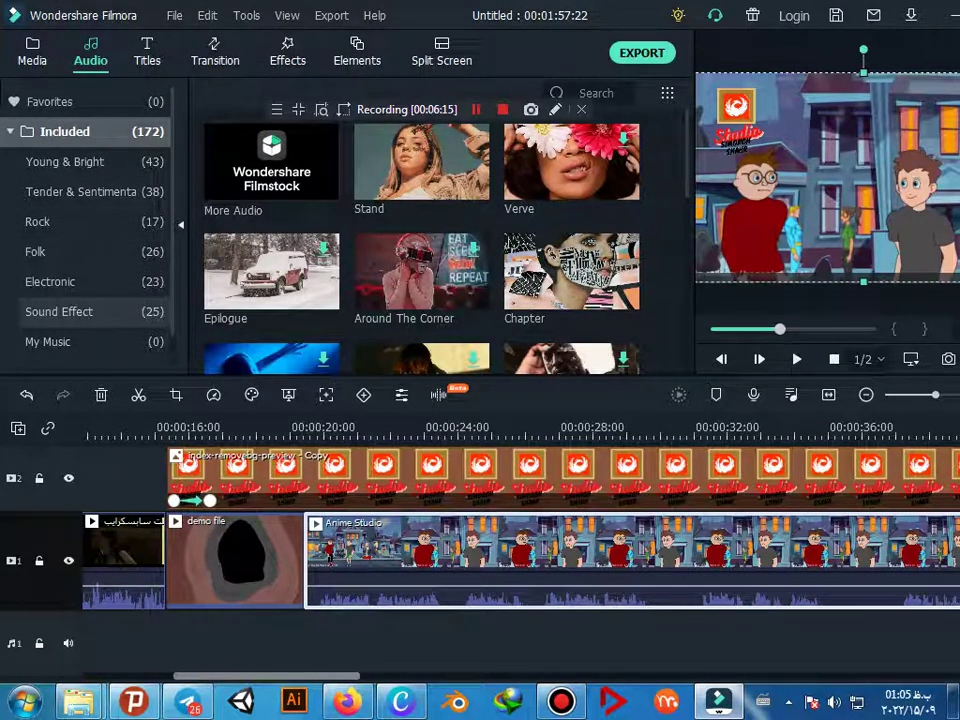
left_click(60, 311)
mouse_move(270, 285)
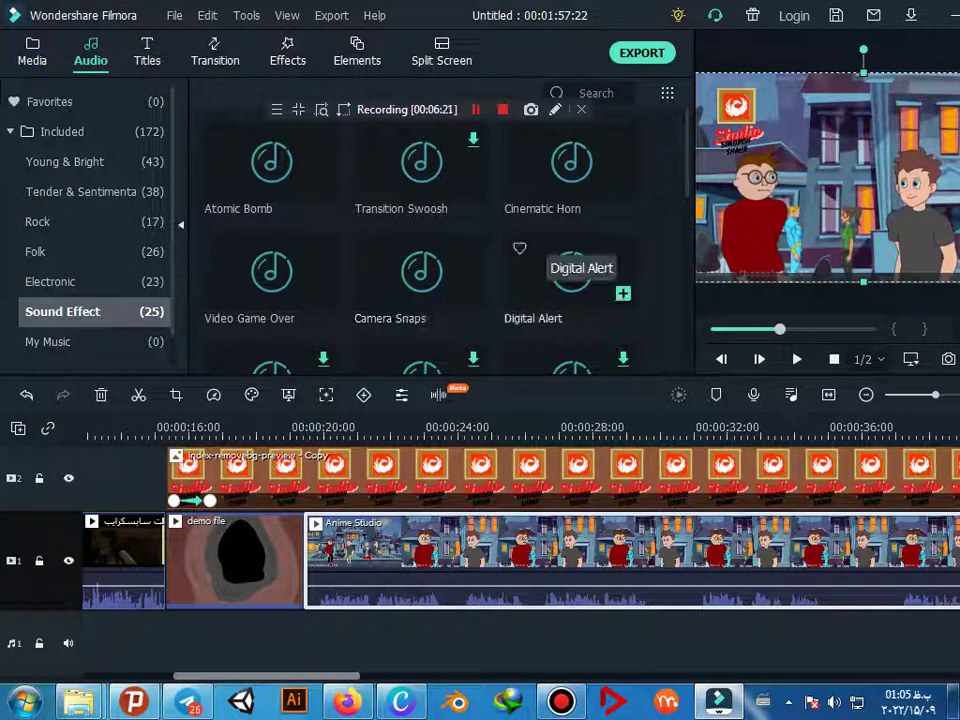
scroll(570, 262, "down", 3)
scroll(570, 262, "down", 3)
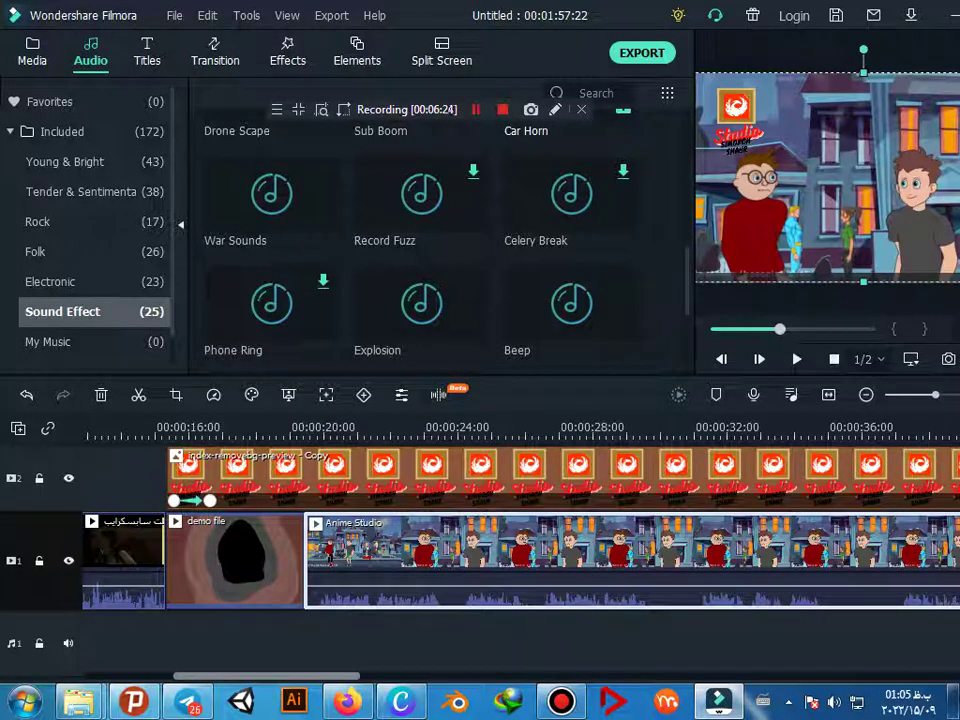
mouse_move(570, 300)
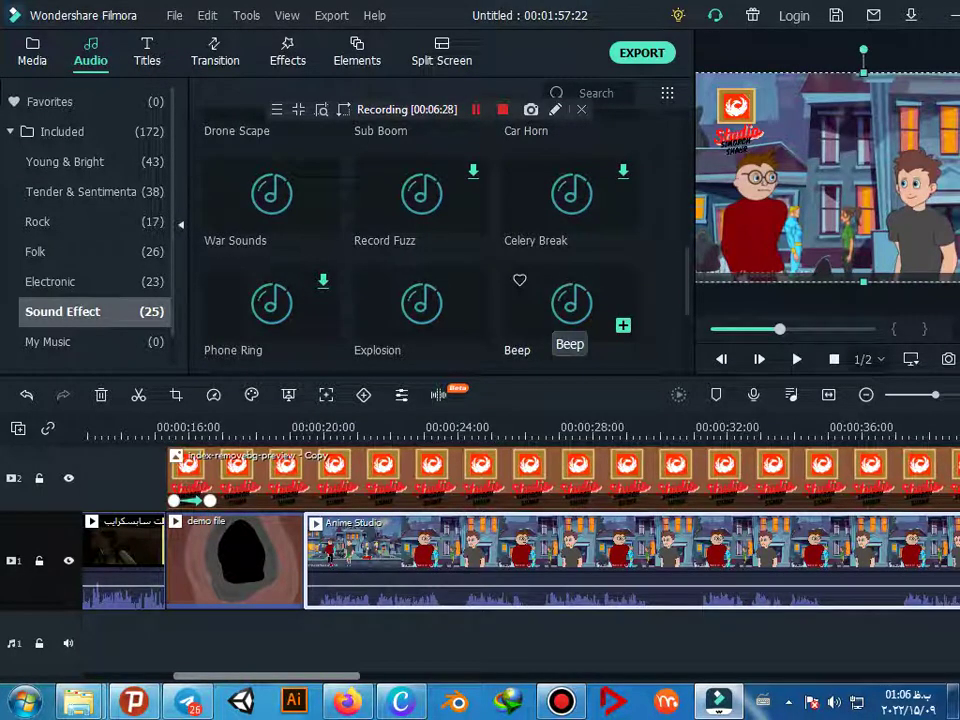
scroll(570, 300, "down", 2)
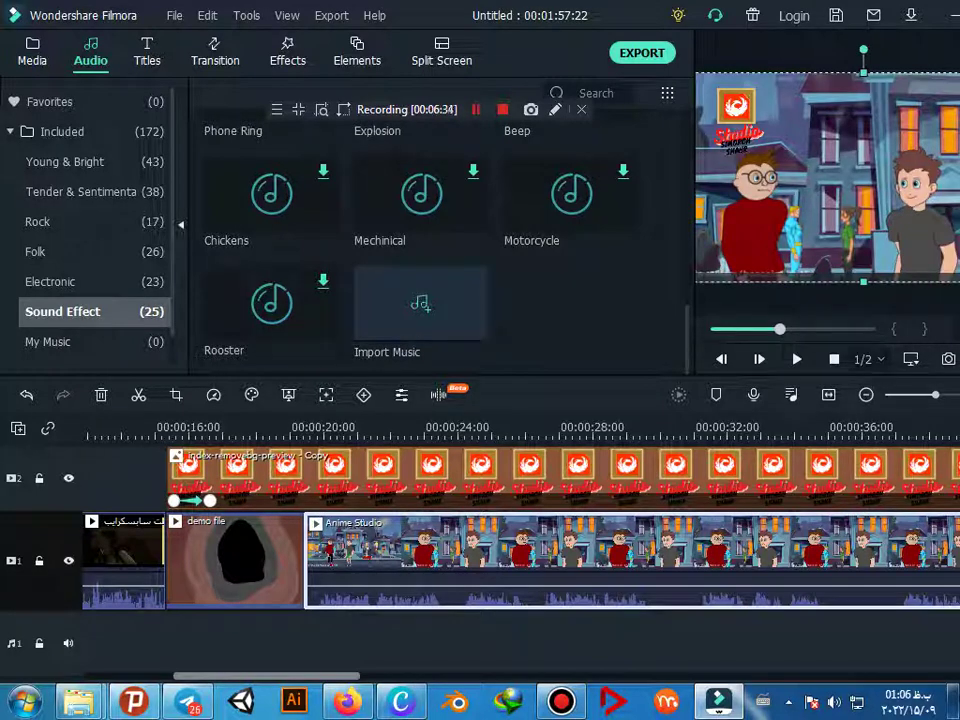
scroll(420, 240, "up", 3)
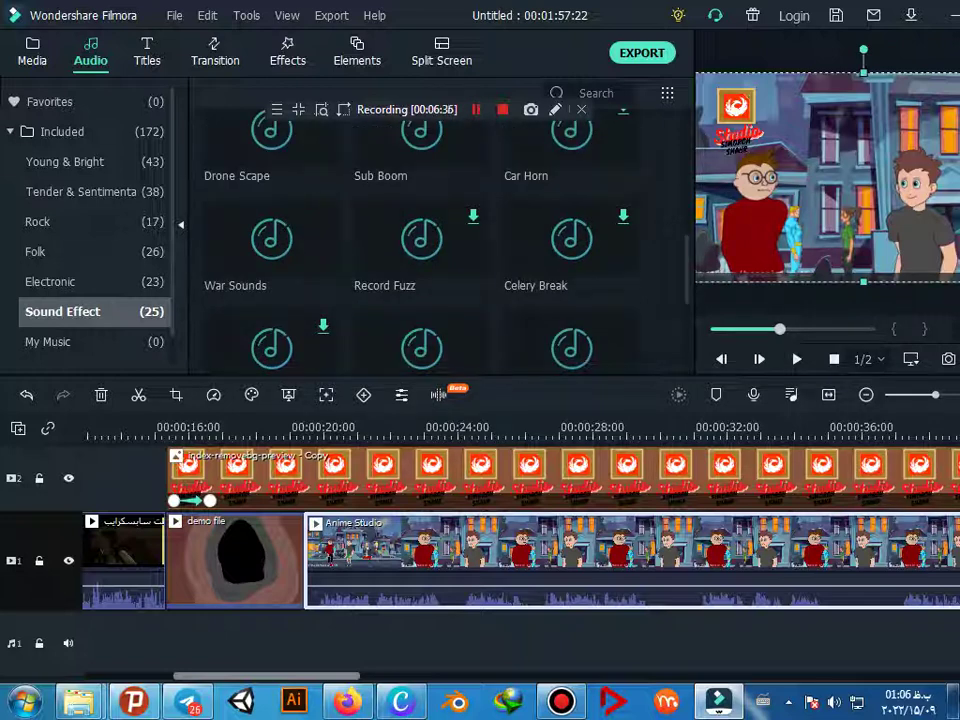
mouse_move(570, 345)
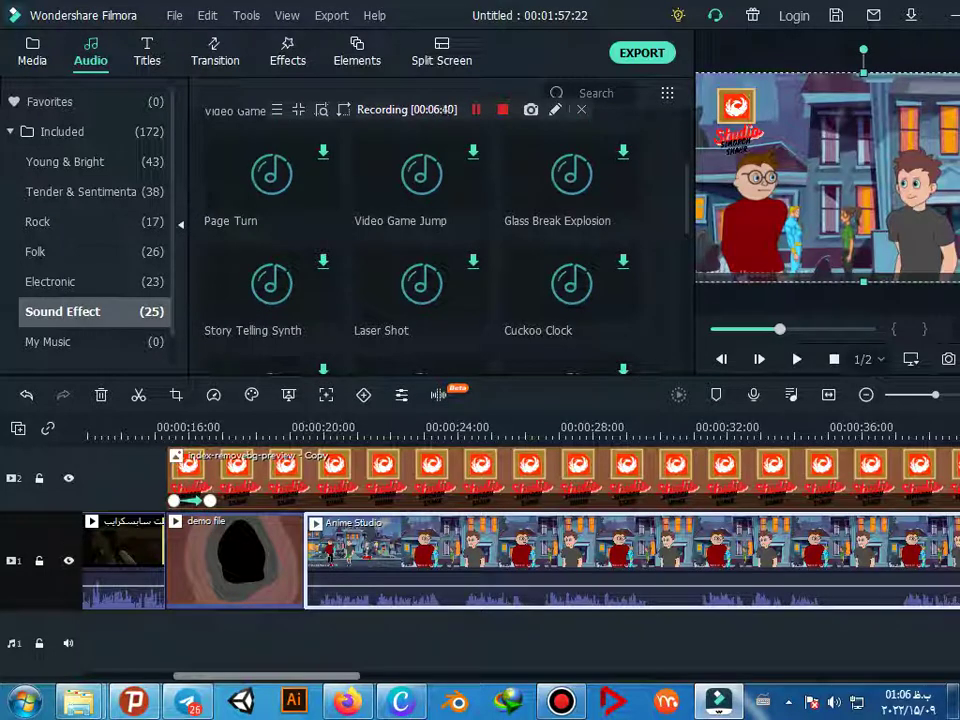
mouse_move(546, 330)
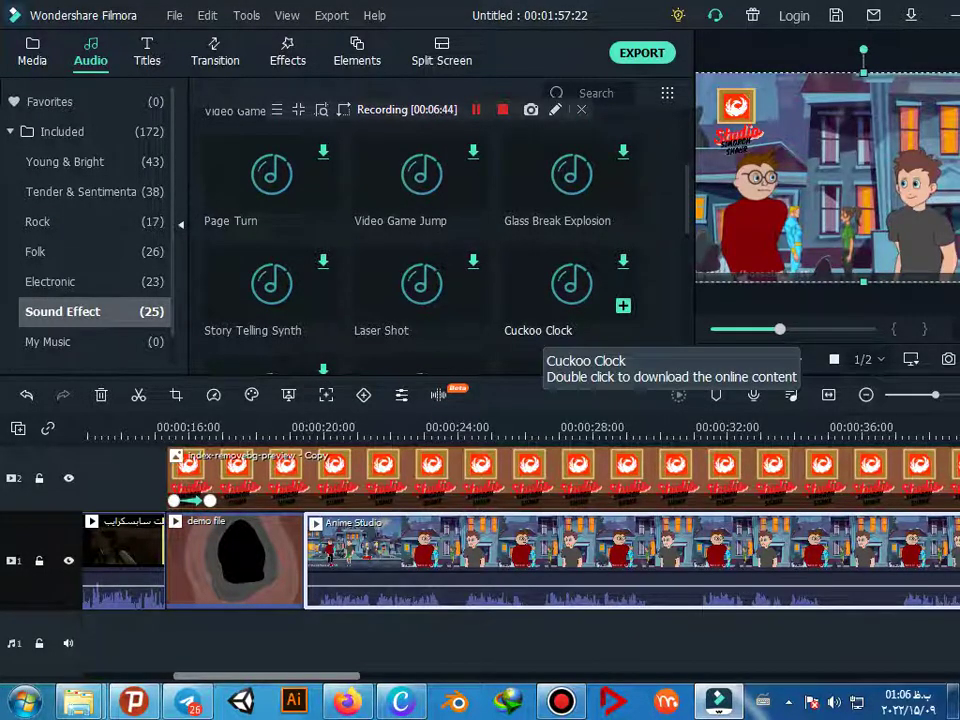
scroll(546, 330, "down", 3)
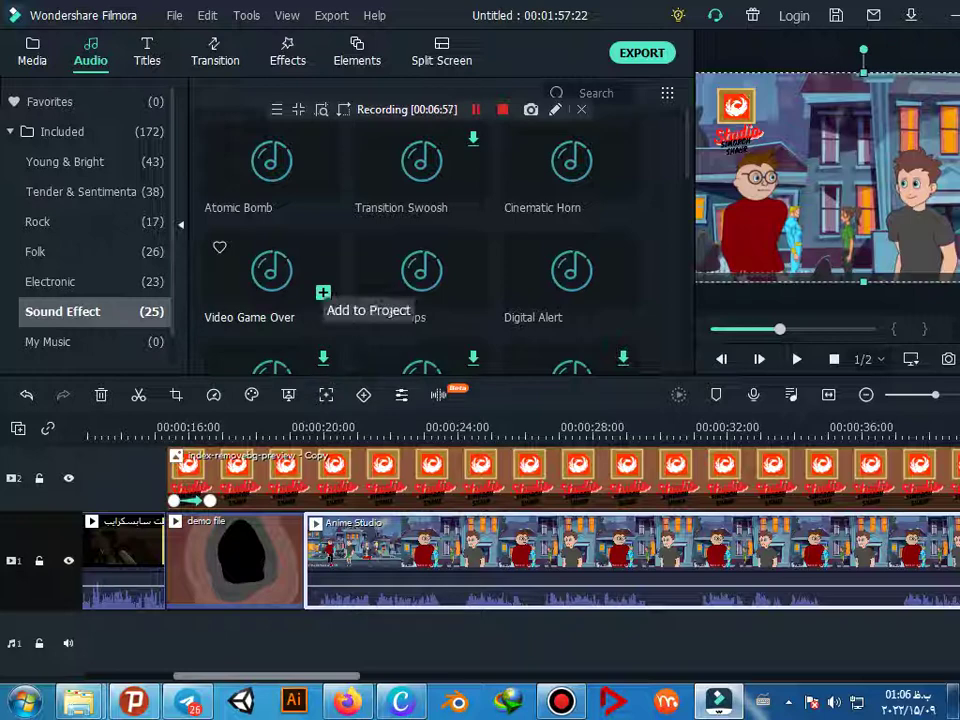
scroll(322, 292, "down", 3)
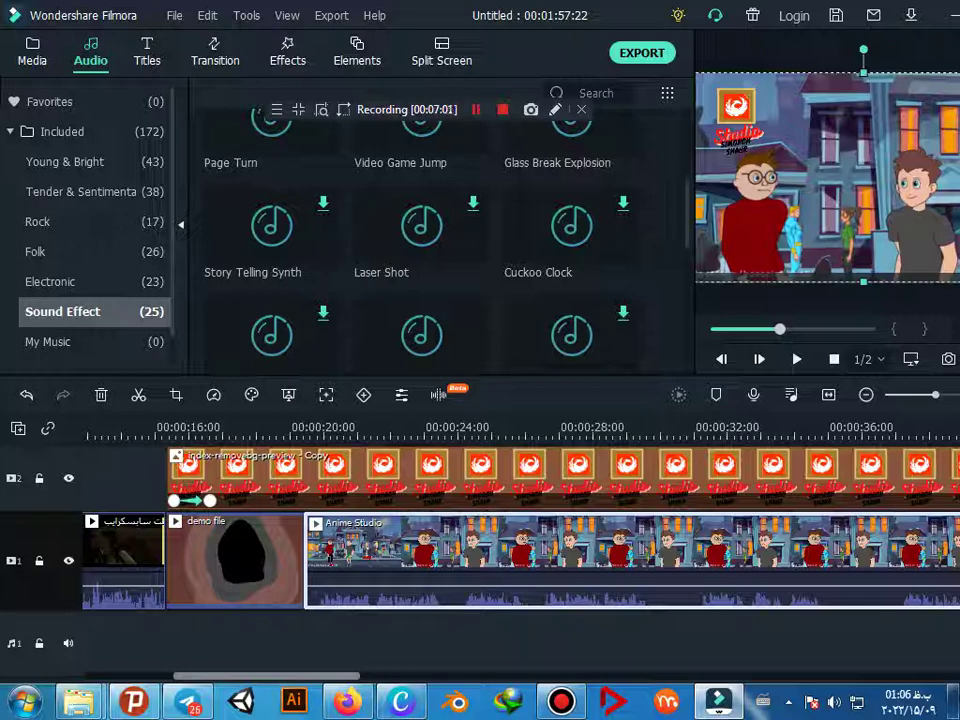
scroll(420, 240, "down", 3)
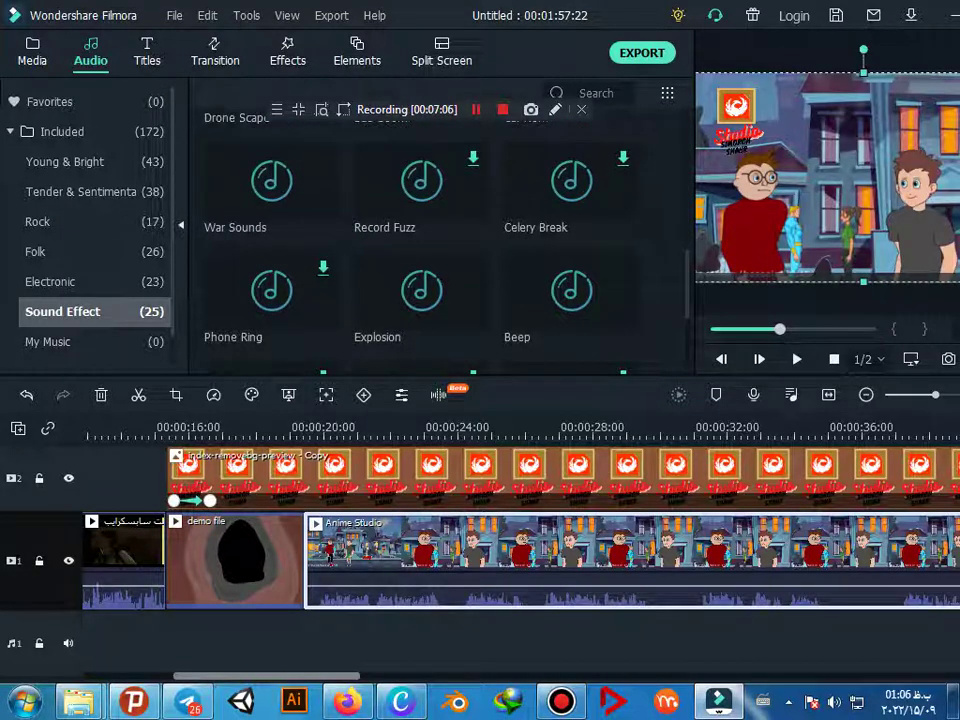
scroll(280, 300, "down", 2)
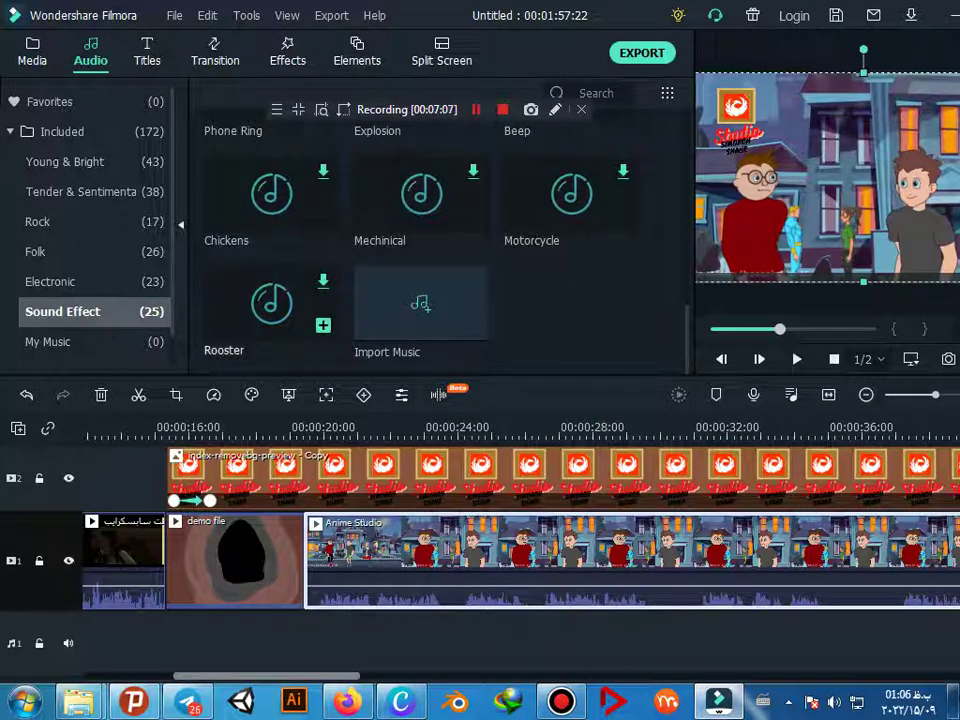
scroll(300, 300, "up", 3)
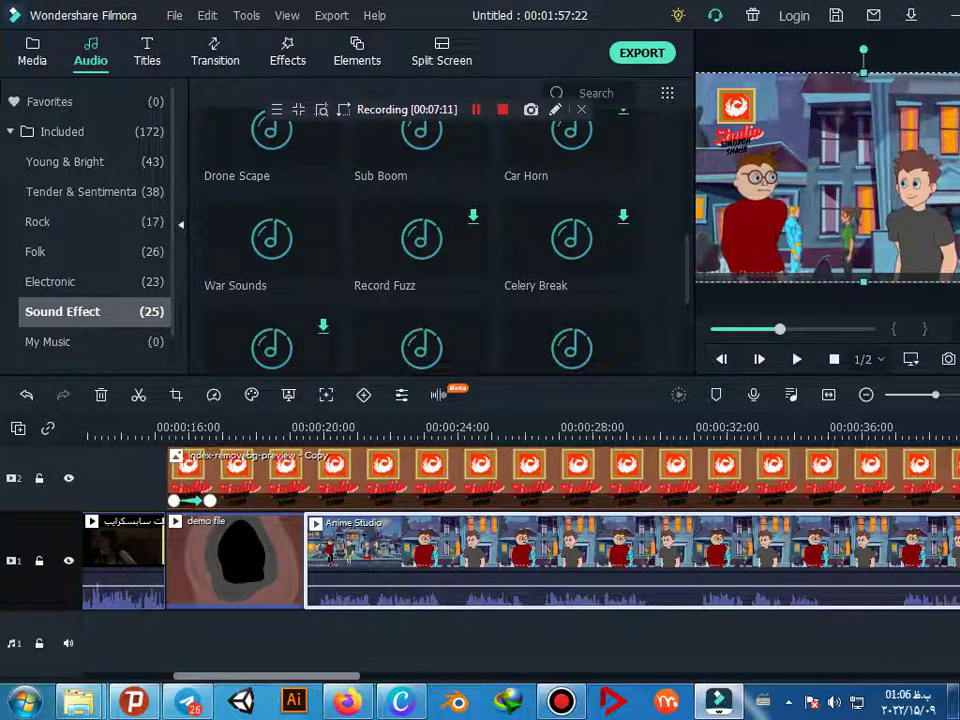
scroll(420, 240, "up", 3)
scroll(420, 240, "up", 3)
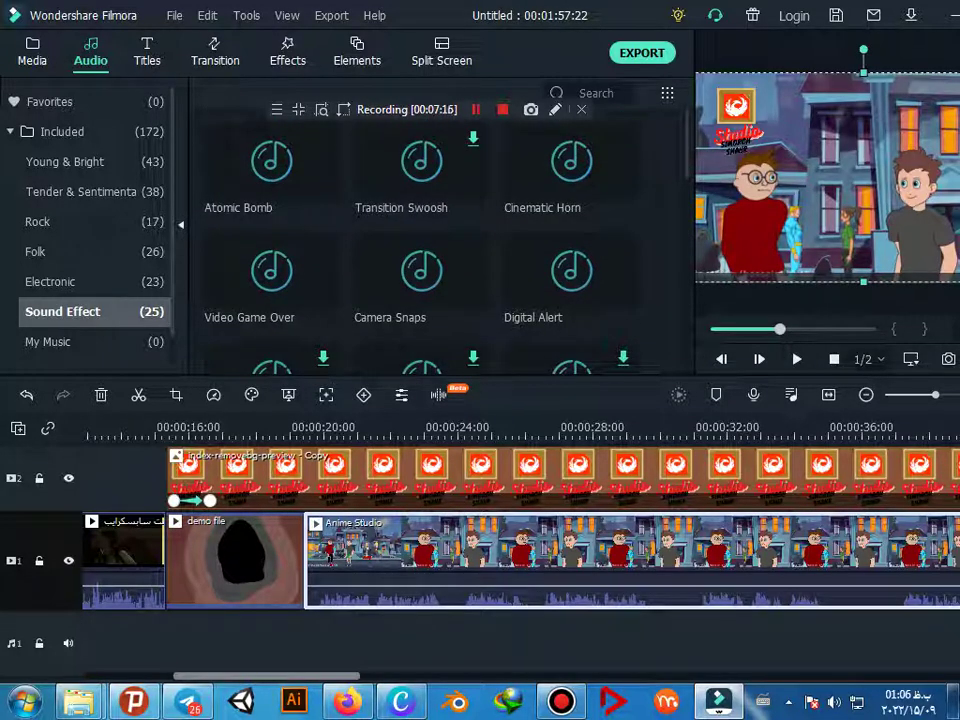
mouse_move(271, 275)
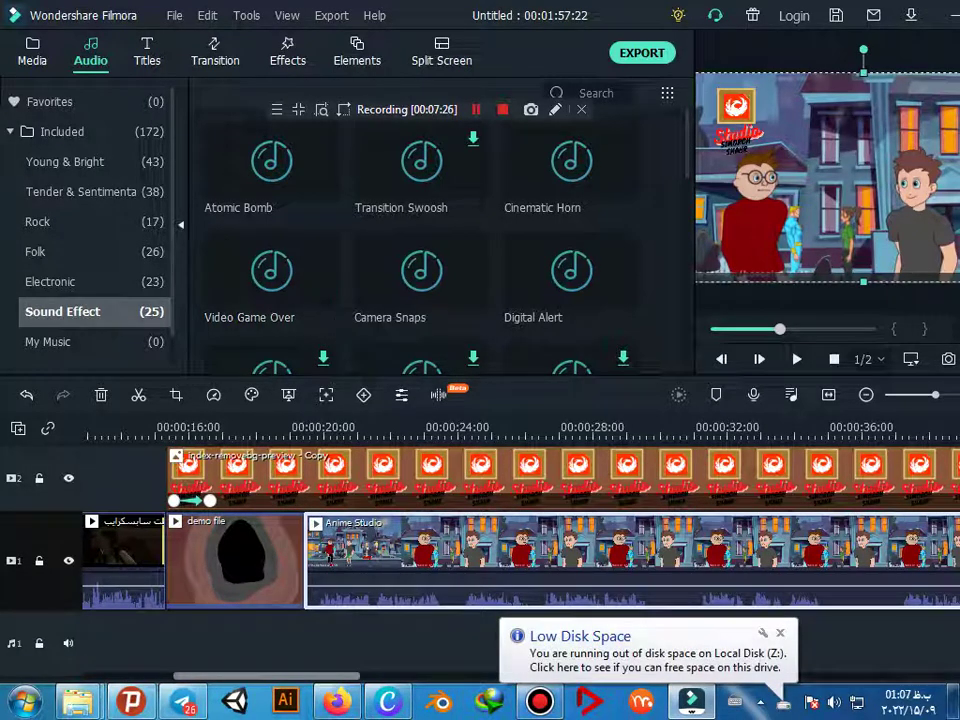
scroll(412, 345, "down", 4)
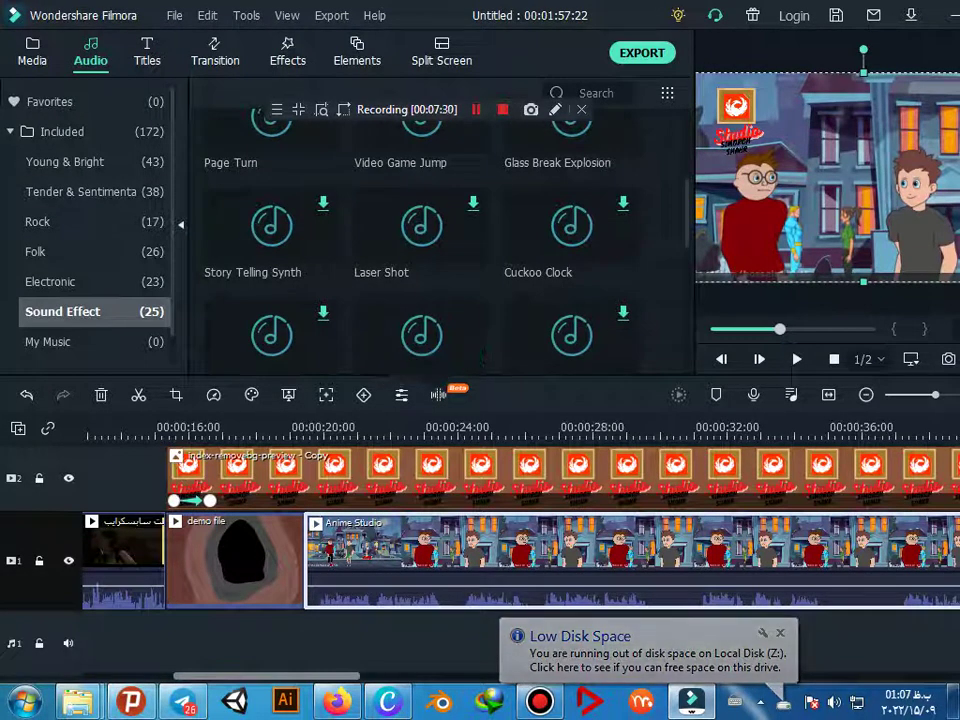
scroll(405, 368, "down", 3)
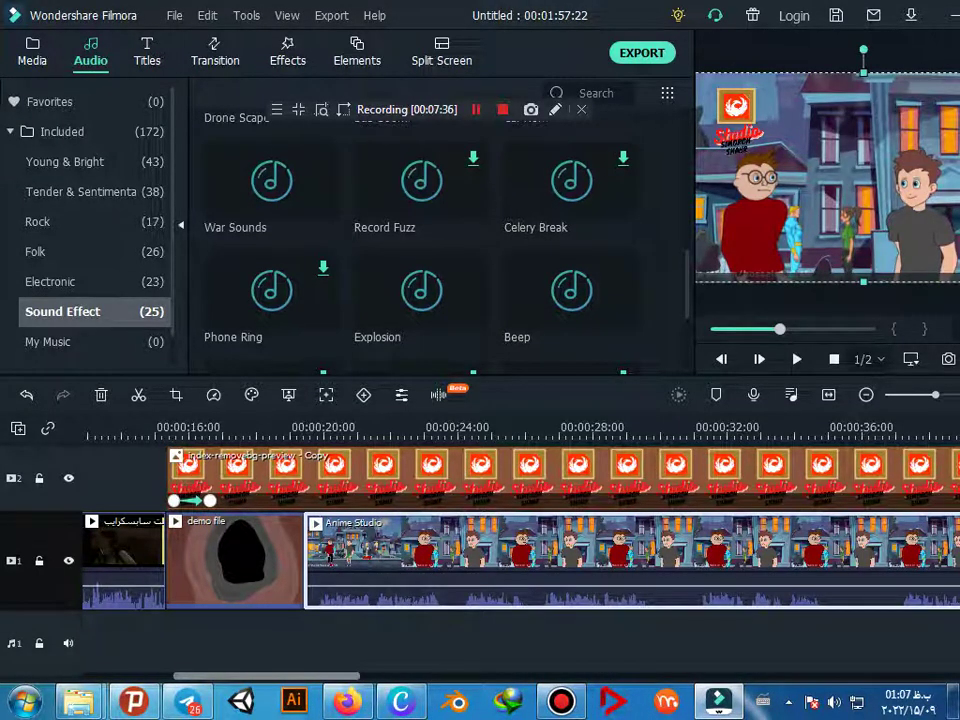
scroll(420, 300, "down", 3)
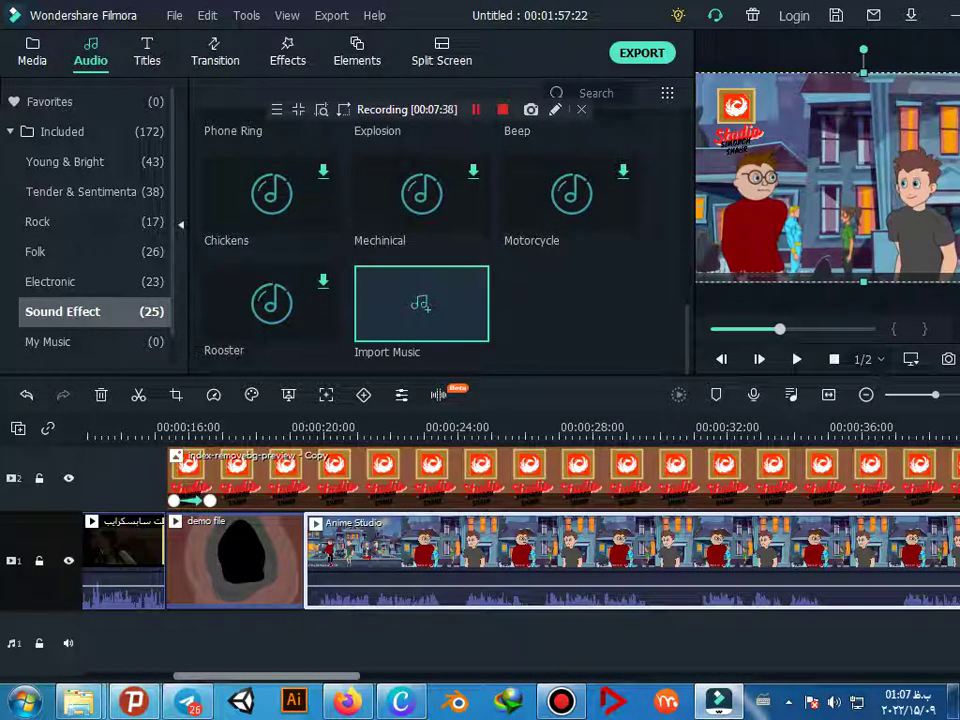
scroll(420, 300, "up", 3)
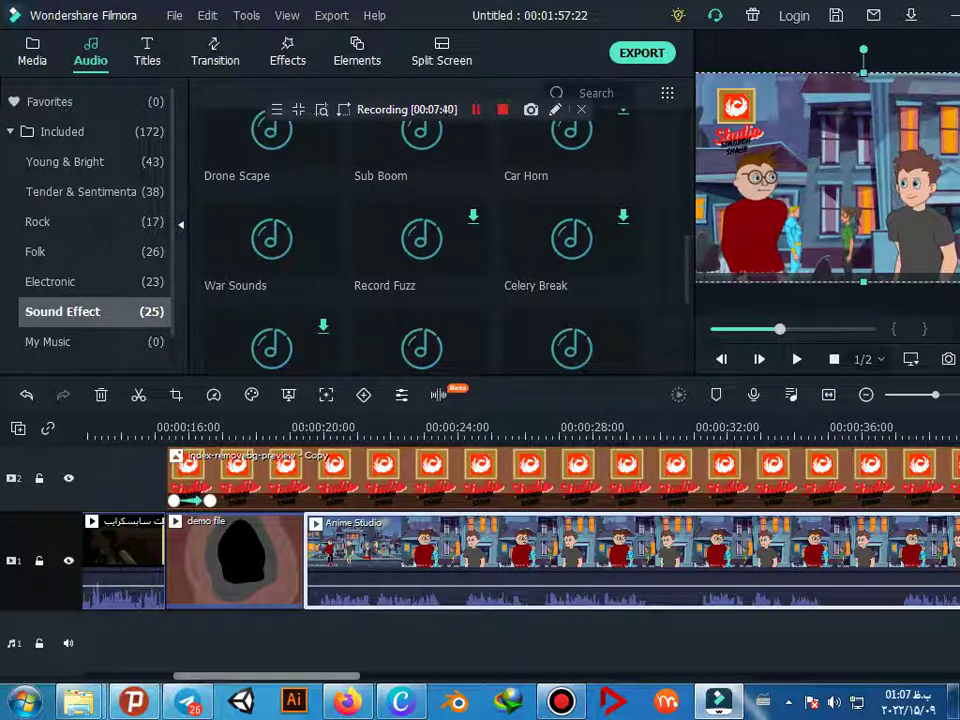
scroll(420, 240, "up", 3)
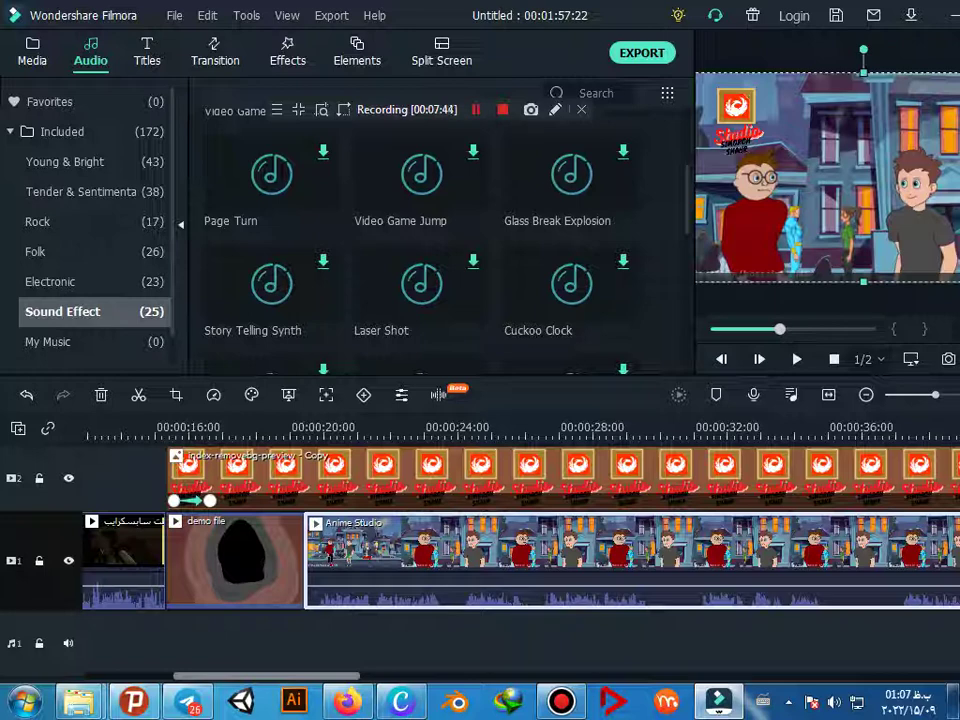
scroll(420, 240, "up", 2)
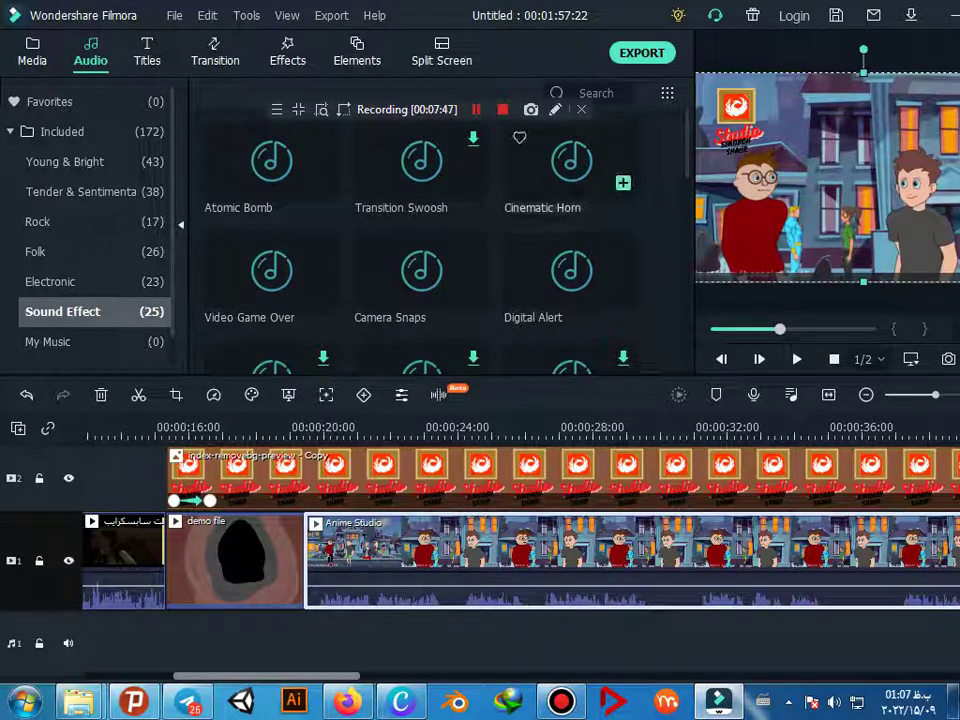
Add Cinematic Horn under the demo file clip, trimmed to end at 00:00:20:11, then show Young & Bright
mouse_move(571, 165)
left_mouse_down()
mouse_move(262, 642)
mouse_move(175, 642)
left_mouse_up()
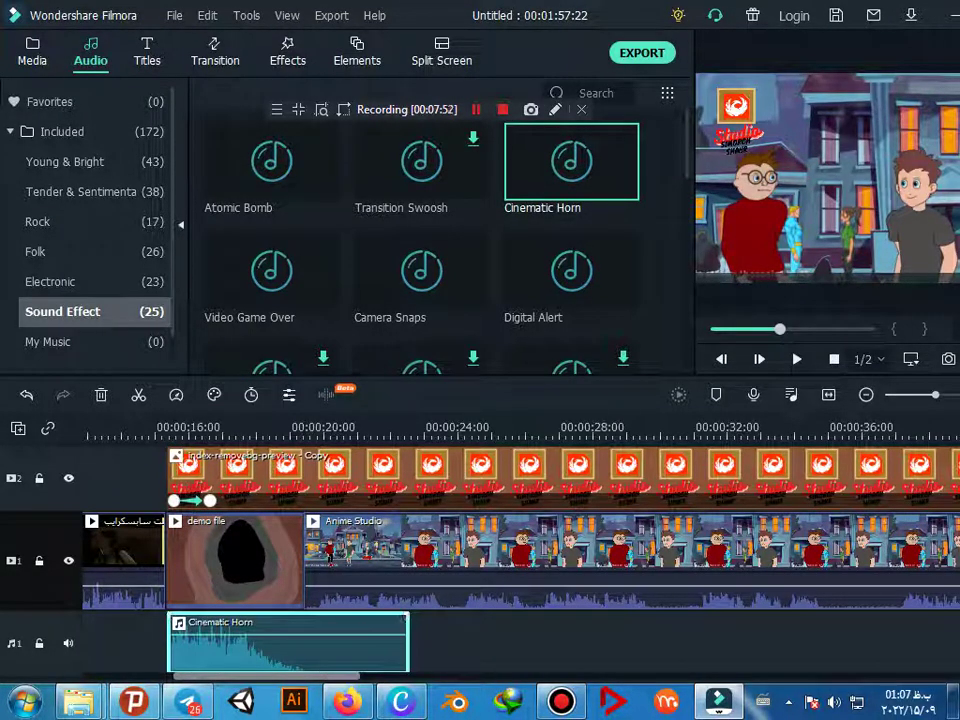
left_click_drag(407, 640, 302, 640)
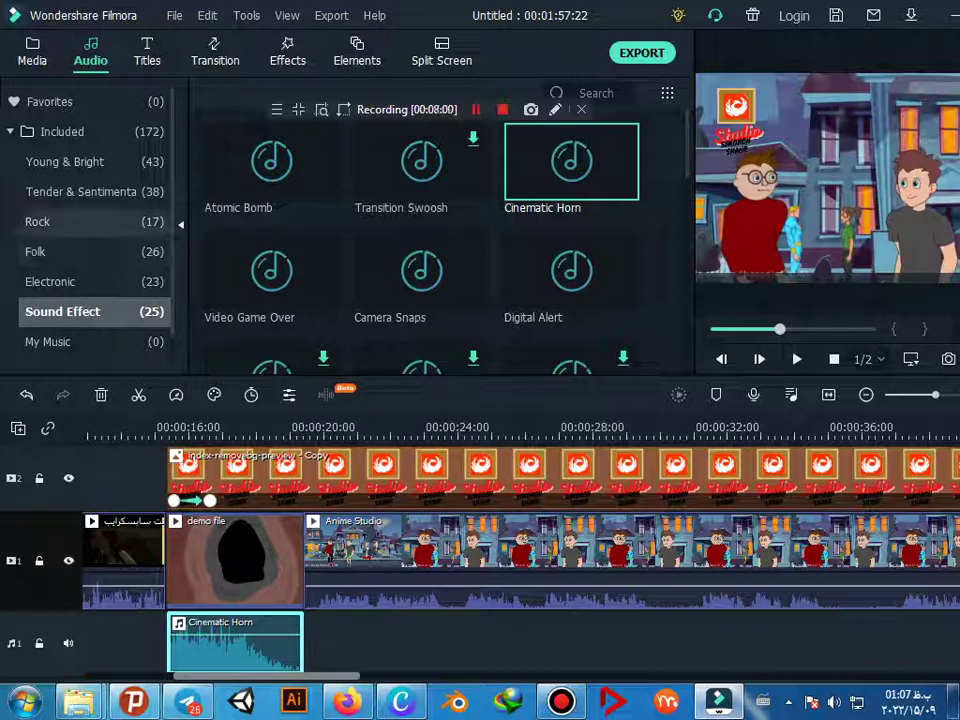
left_click(65, 161)
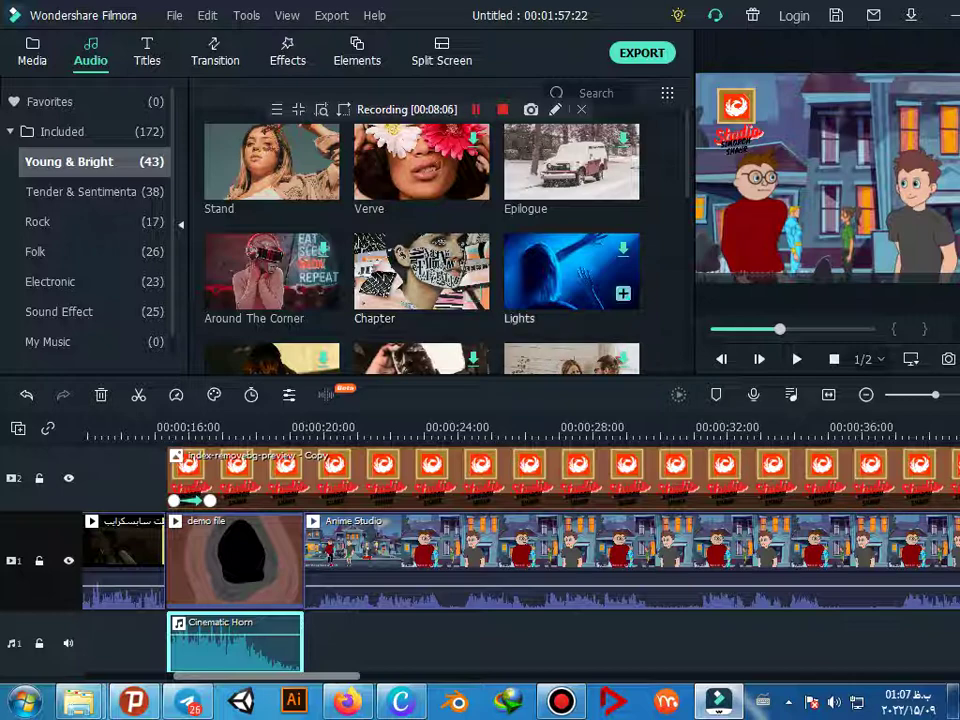
Add the Young & Bright track Lights after Cinematic Horn, lowered to -7.29 dB
left_click(570, 270)
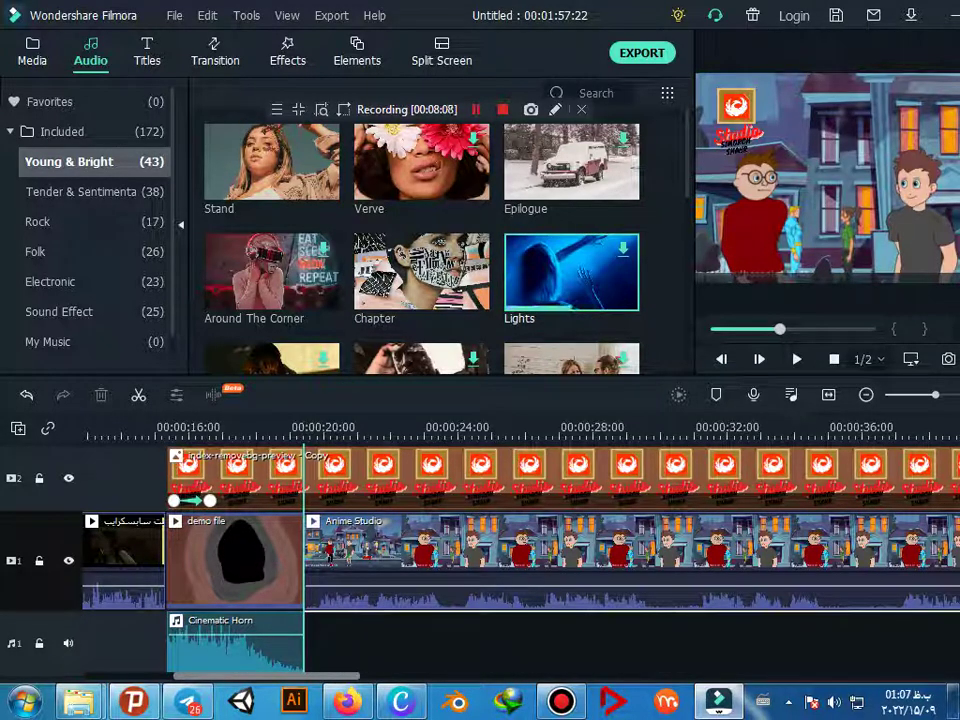
double_click(570, 270)
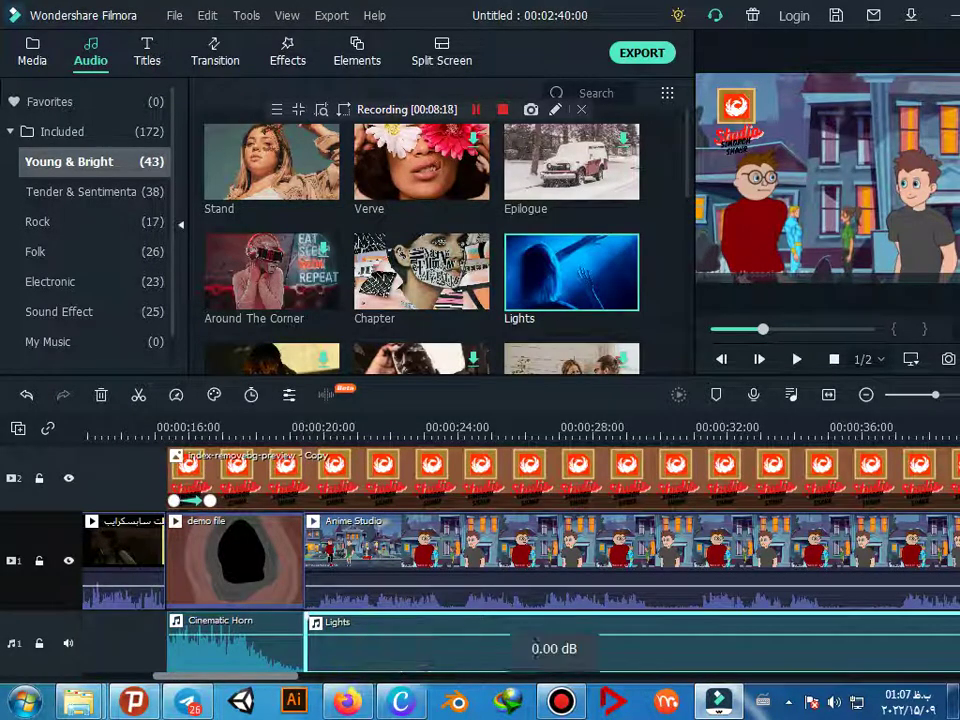
left_click_drag(554, 640, 554, 668)
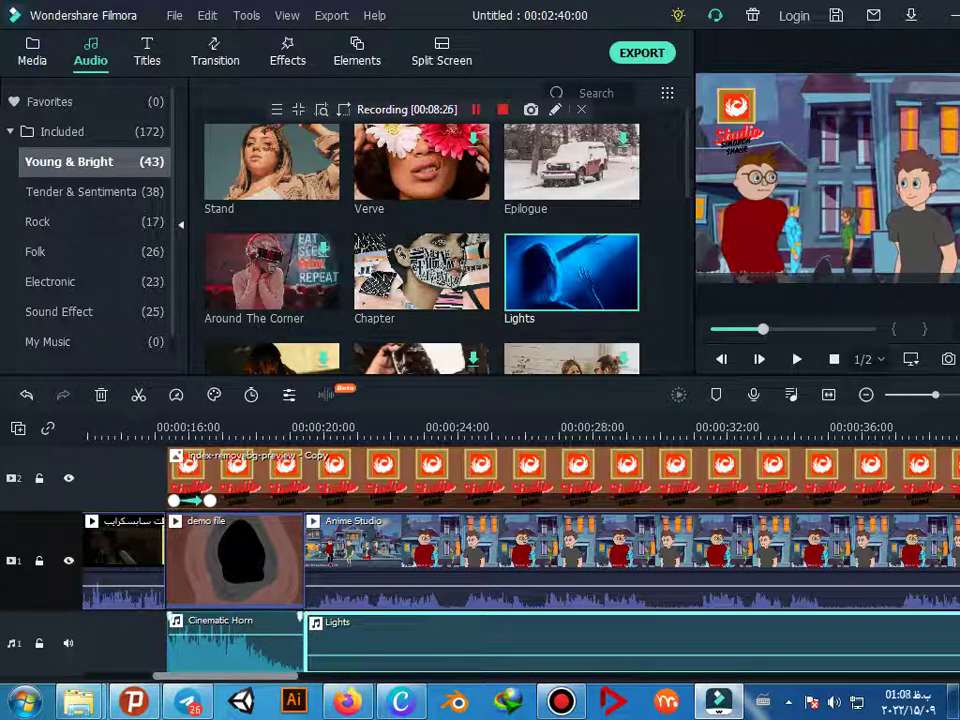
Split Lights at the castle-hall clip's end and delete the excess, ending the project at 00:01:57:23
scroll(520, 540, "right", 5)
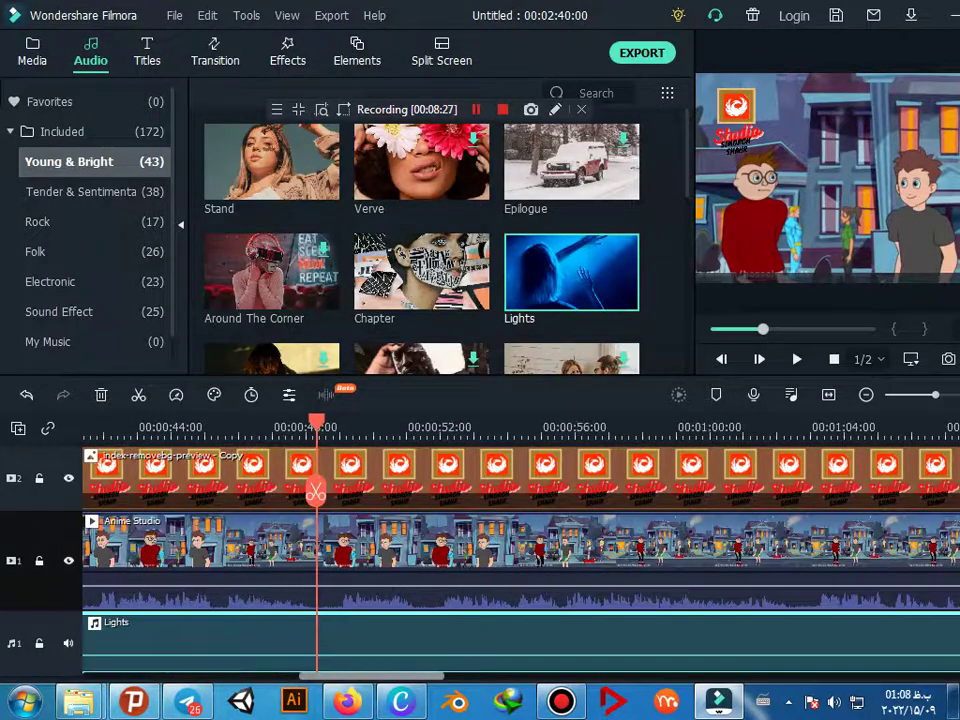
scroll(520, 540, "right", 2)
scroll(520, 540, "right", 2)
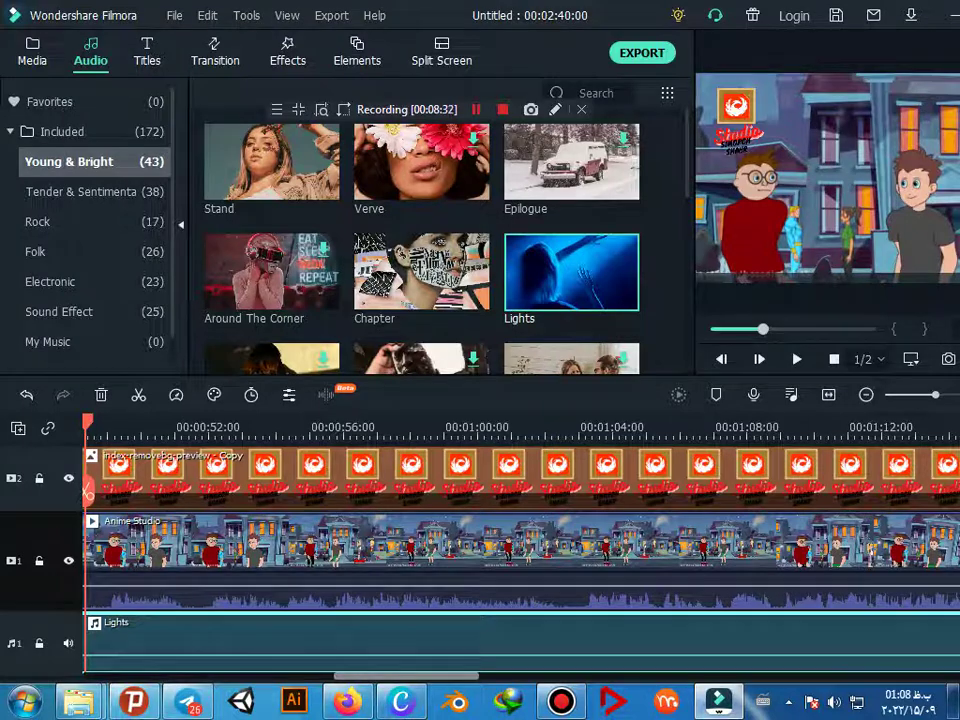
scroll(520, 540, "right", 7)
scroll(520, 540, "right", 4)
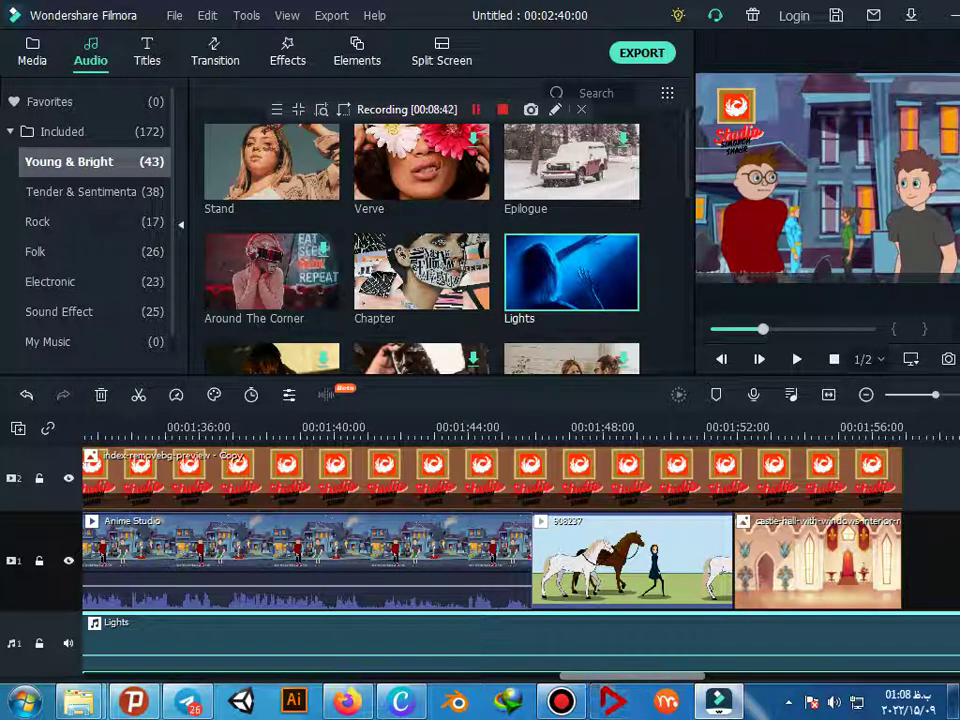
left_click(878, 427)
left_click_drag(878, 427, 903, 427)
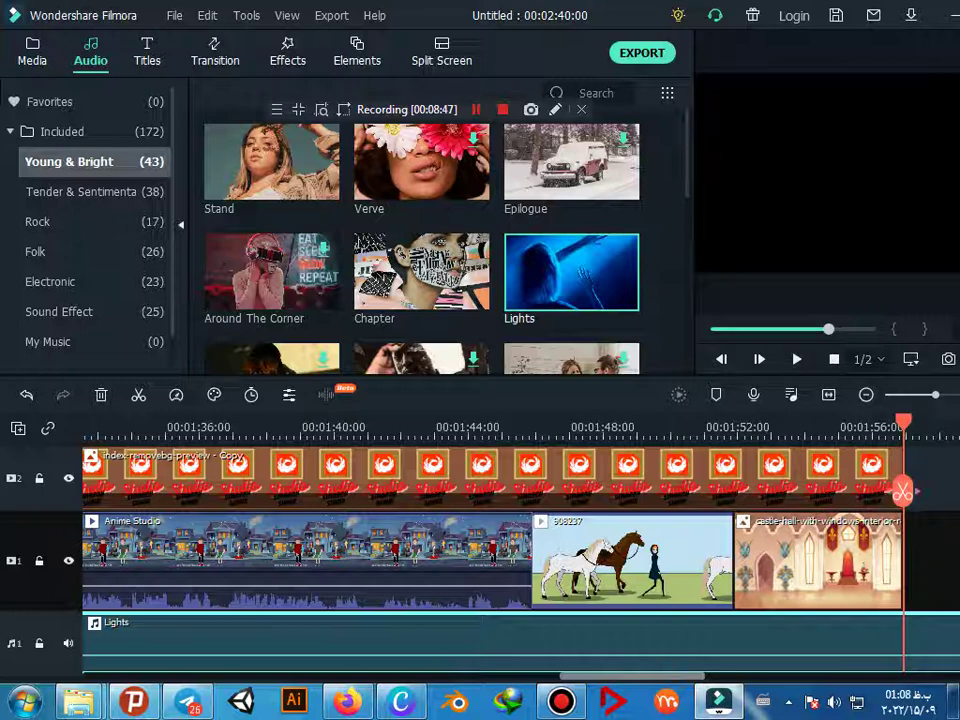
left_click(902, 490)
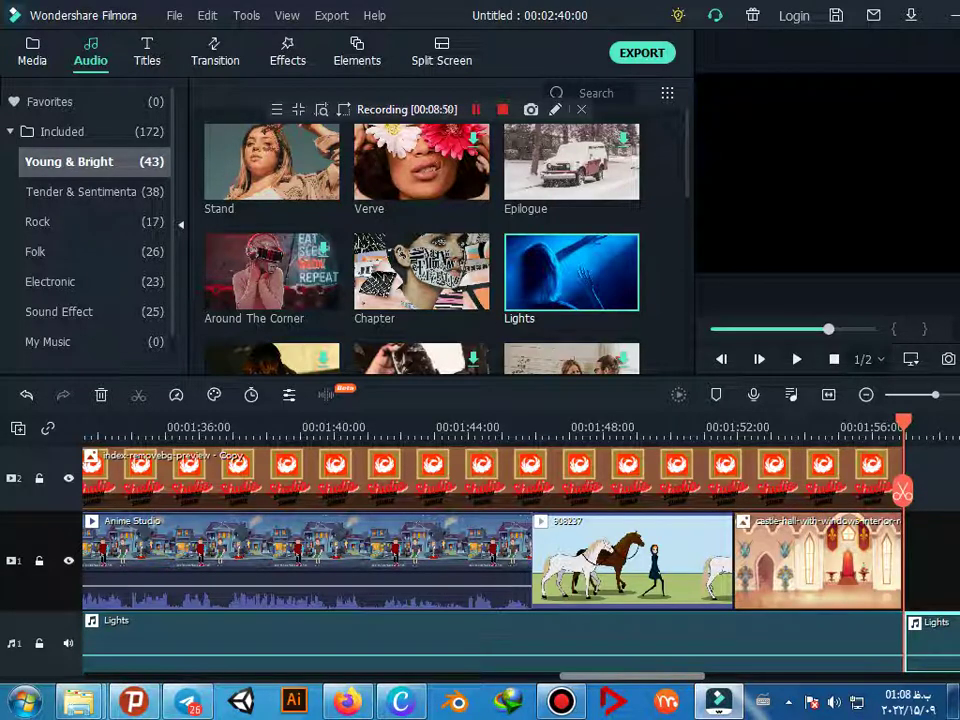
key("Delete")
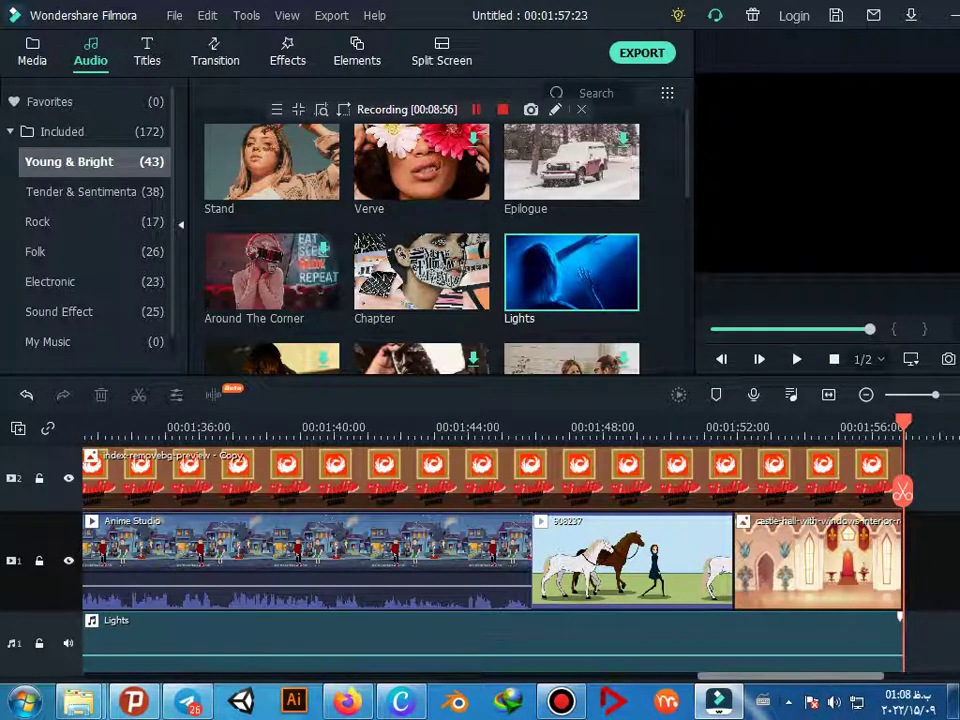
scroll(490, 560, "up", 2)
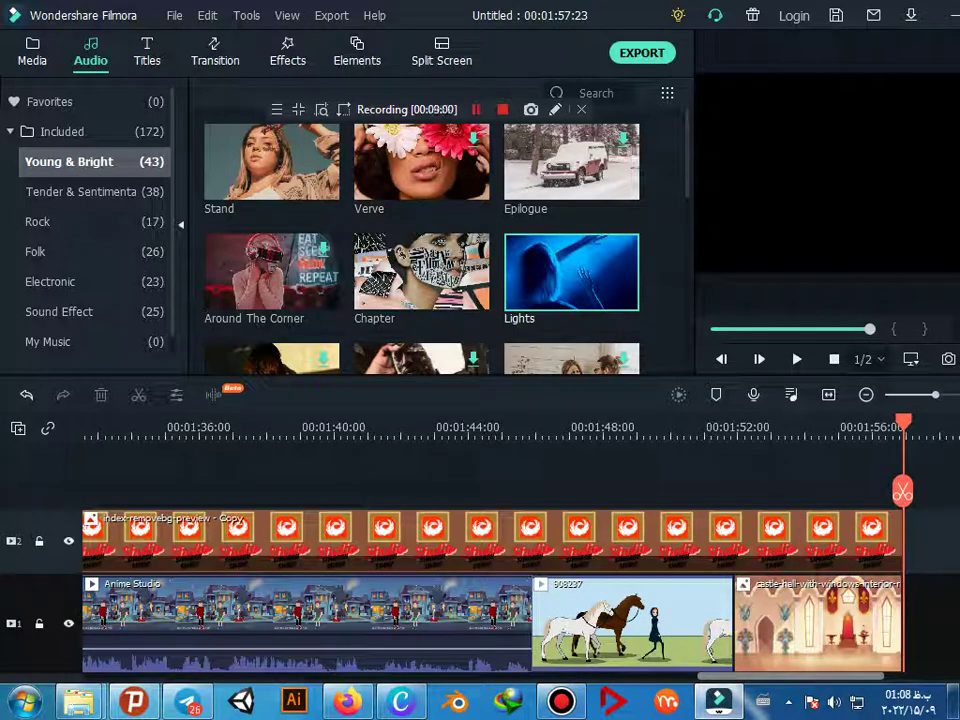
left_click(287, 52)
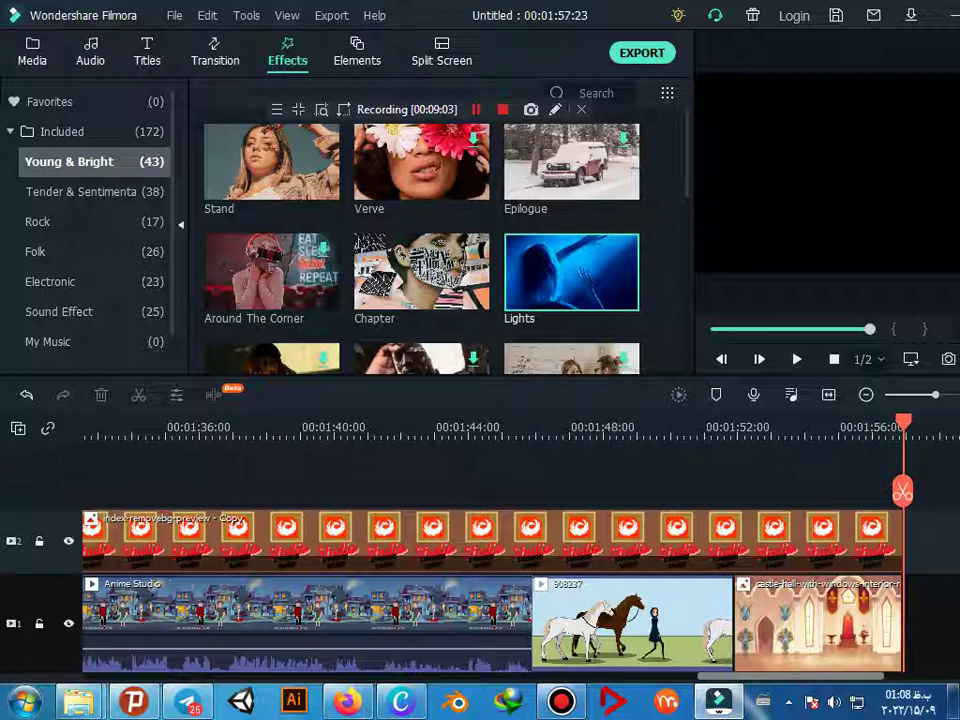
left_click(147, 52)
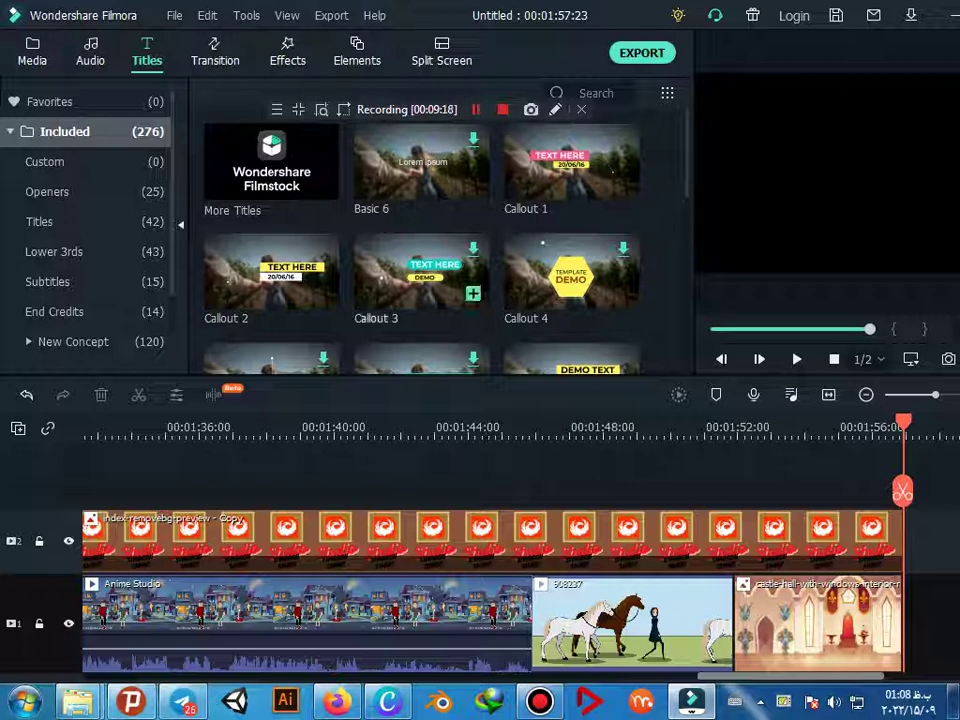
scroll(420, 300, "down", 3)
scroll(420, 240, "down", 3)
scroll(420, 240, "down", 3)
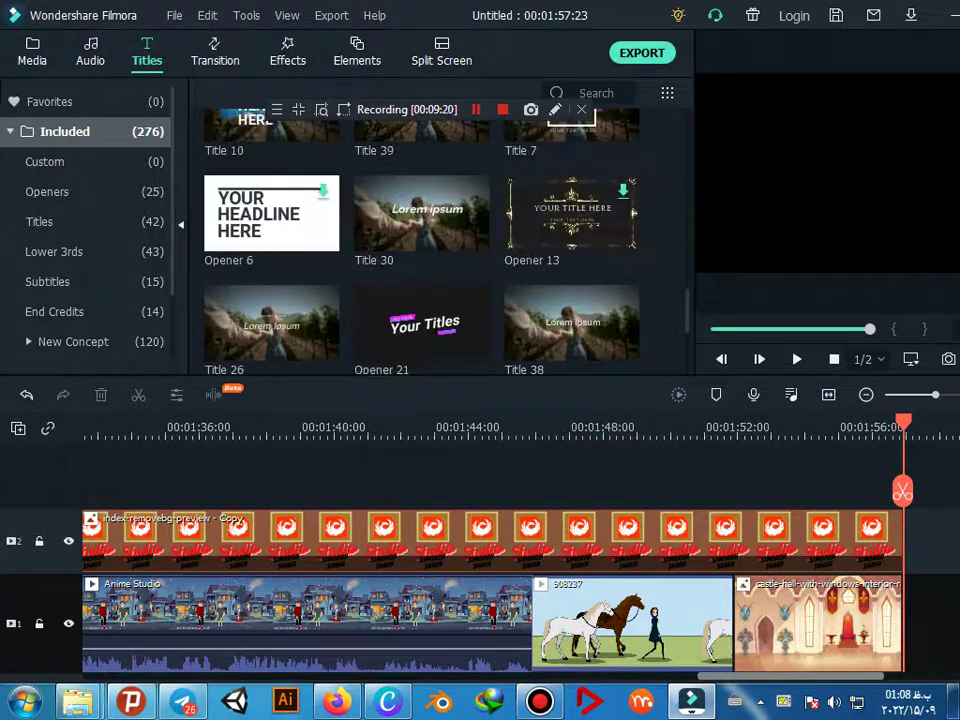
scroll(420, 240, "down", 3)
scroll(420, 240, "down", 3)
scroll(420, 240, "down", 3)
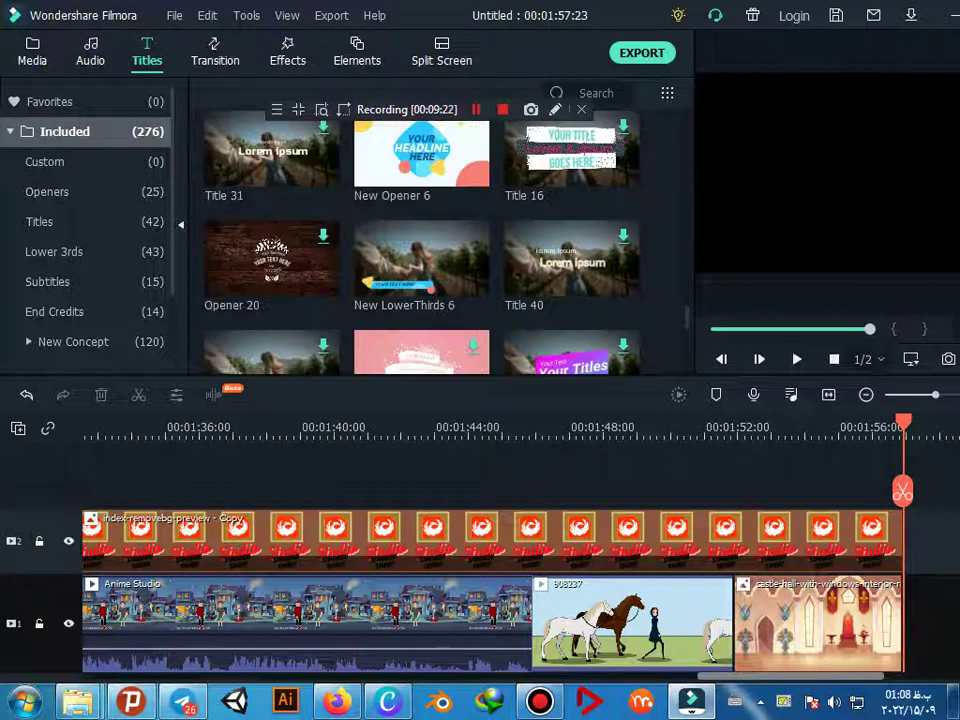
scroll(420, 240, "down", 3)
scroll(420, 240, "down", 3)
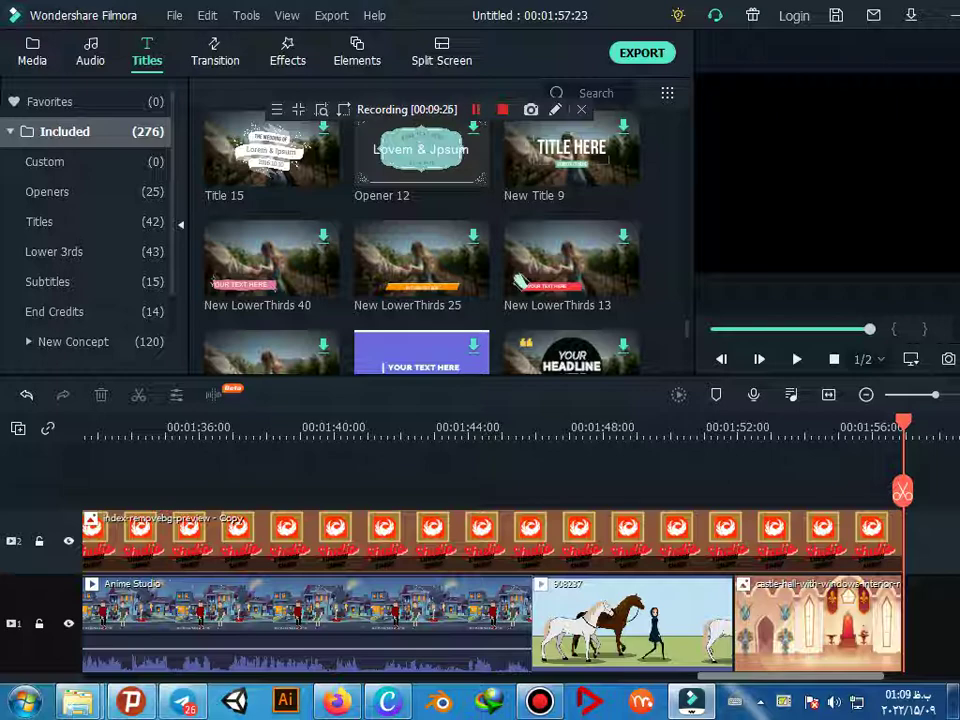
scroll(420, 240, "down", 3)
scroll(420, 240, "down", 3)
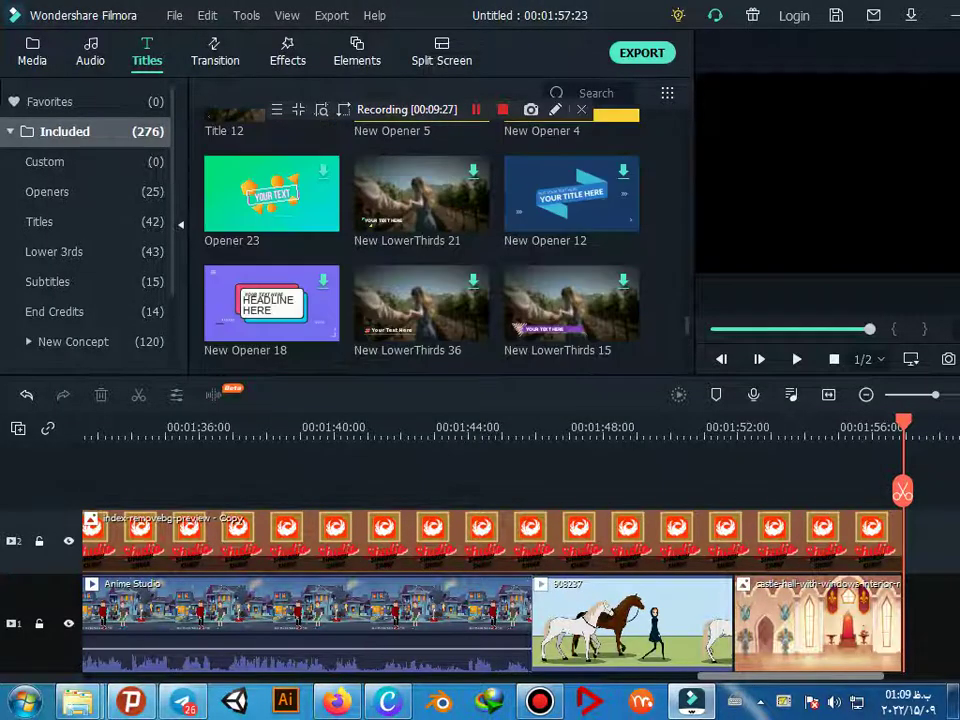
scroll(420, 240, "down", 3)
scroll(420, 240, "down", 3)
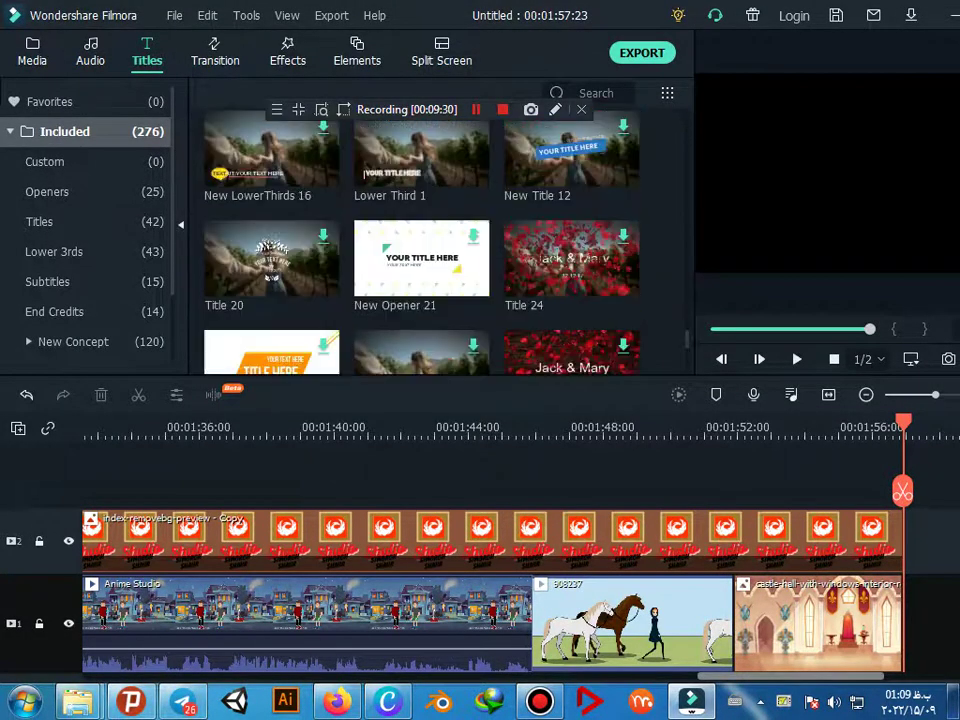
scroll(420, 240, "down", 3)
scroll(420, 240, "down", 3)
scroll(420, 240, "down", 3)
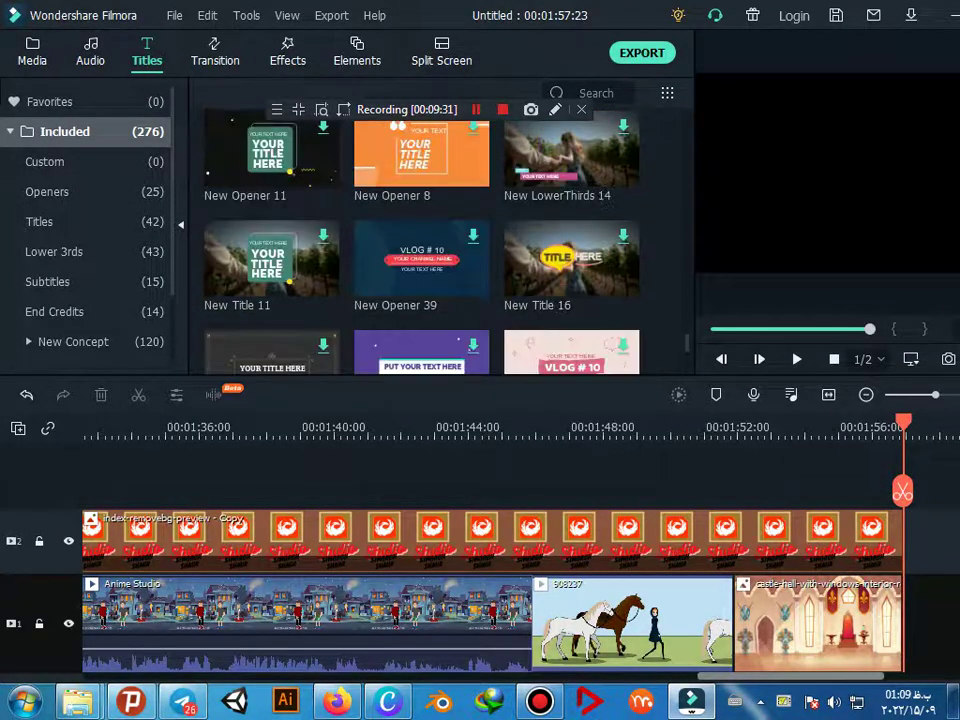
scroll(420, 240, "down", 3)
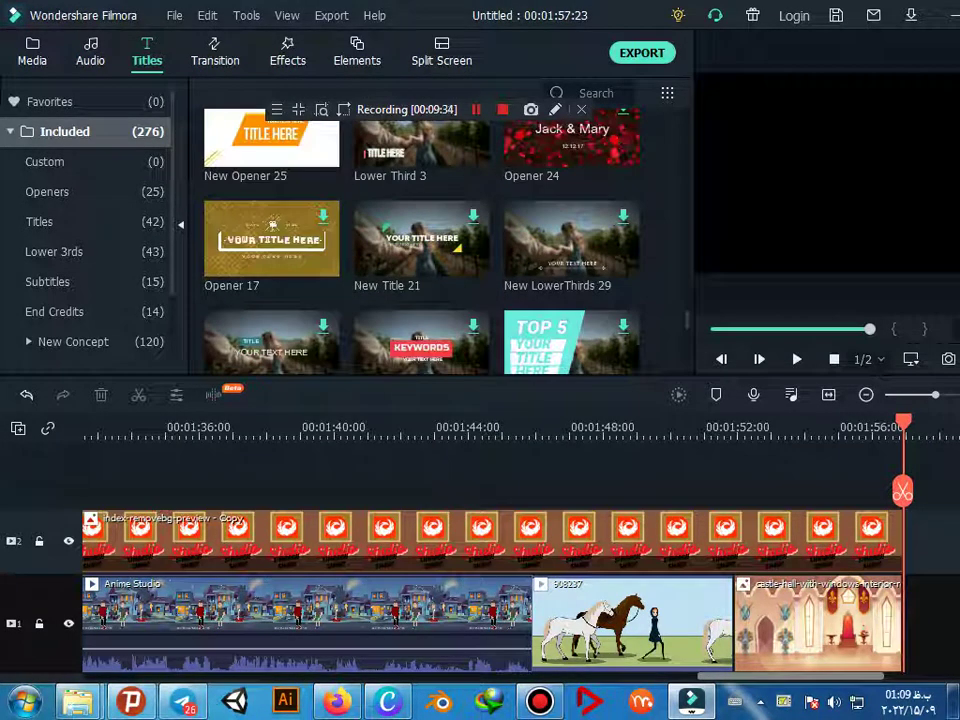
scroll(420, 240, "down", 3)
scroll(420, 240, "up", 3)
mouse_move(421, 345)
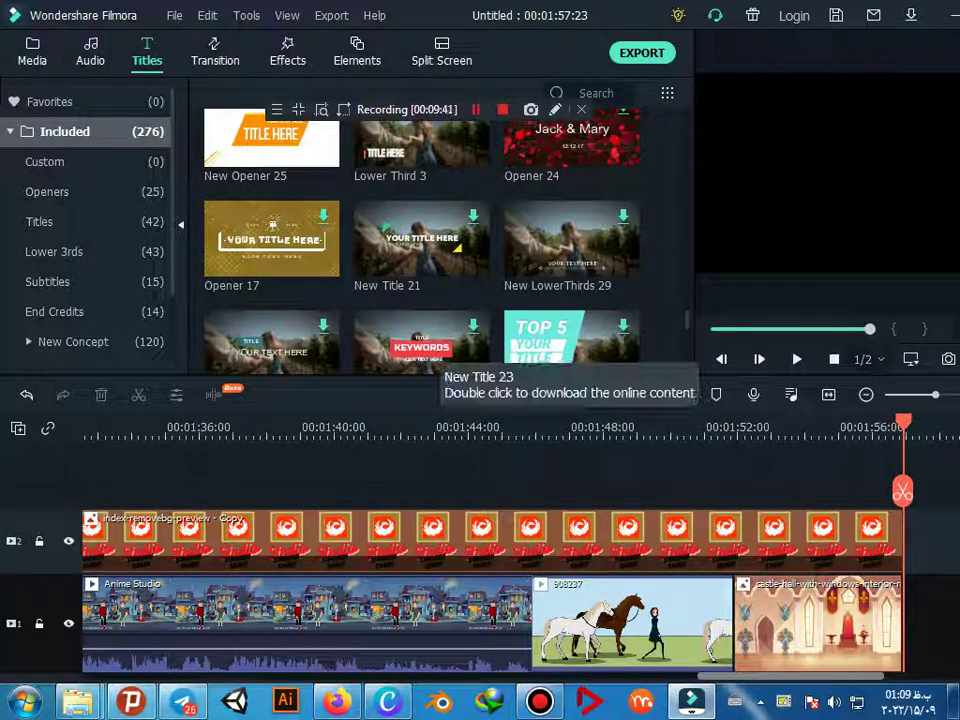
scroll(421, 345, "down", 3)
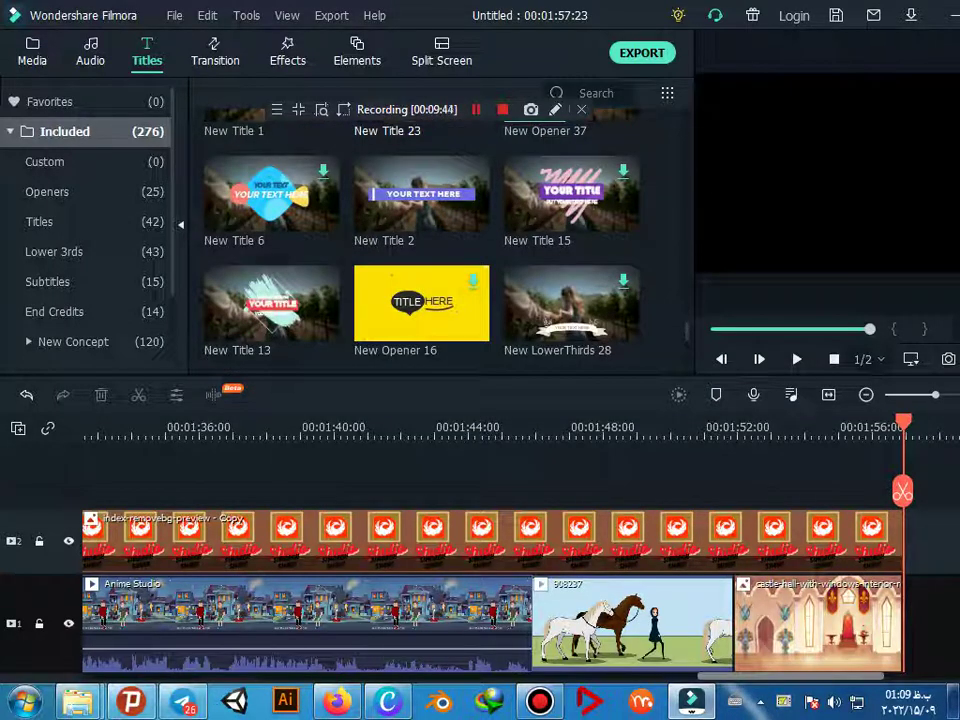
scroll(421, 230, "down", 3)
scroll(421, 230, "down", 3)
scroll(421, 230, "down", 3)
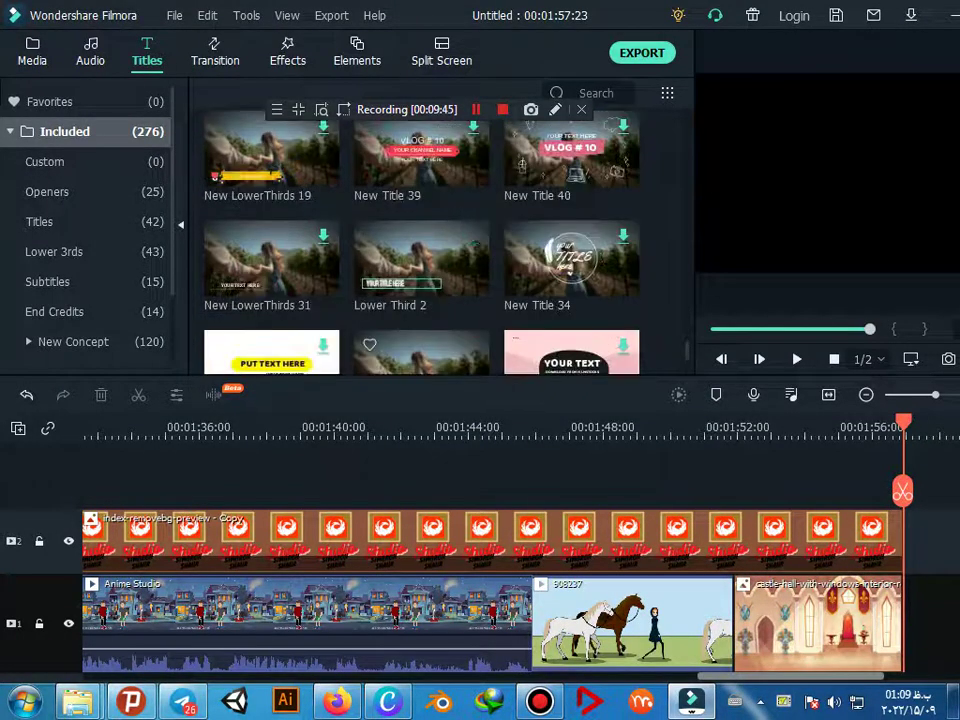
scroll(421, 230, "down", 3)
scroll(421, 230, "down", 3)
scroll(421, 230, "down", 3)
scroll(421, 230, "down", 3)
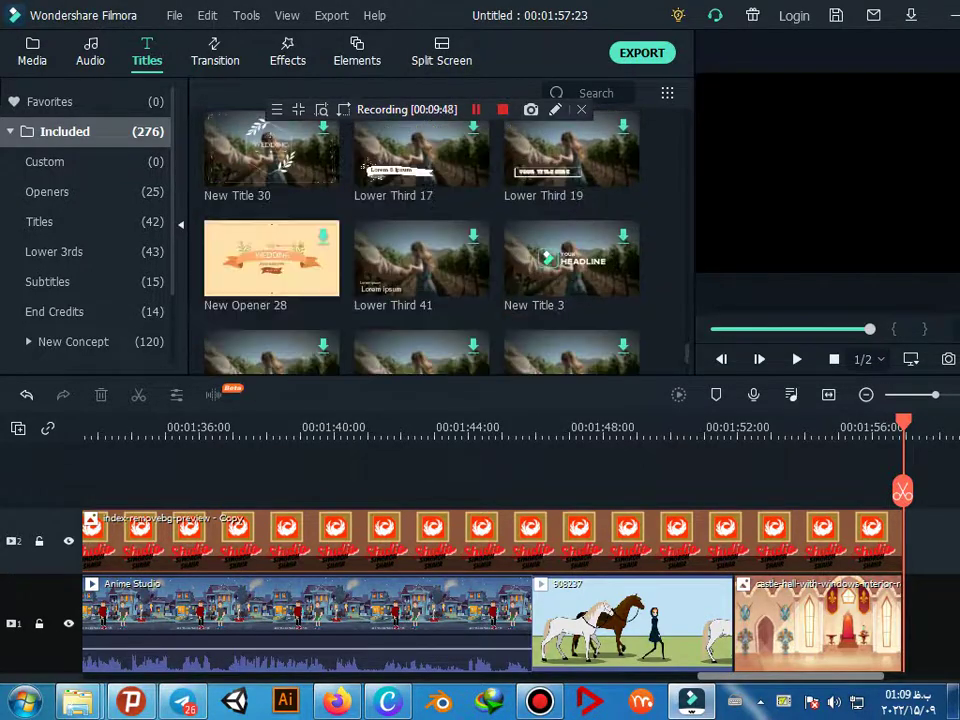
scroll(421, 230, "down", 3)
scroll(421, 230, "down", 3)
scroll(421, 230, "down", 3)
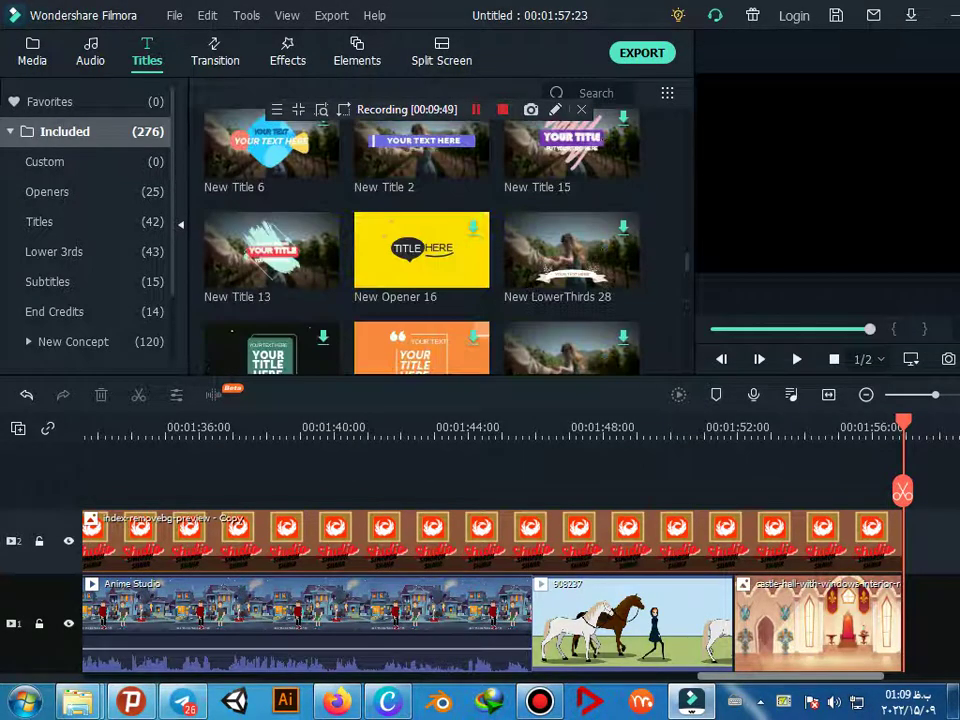
scroll(421, 230, "down", 3)
scroll(421, 230, "down", 3)
scroll(421, 230, "down", 3)
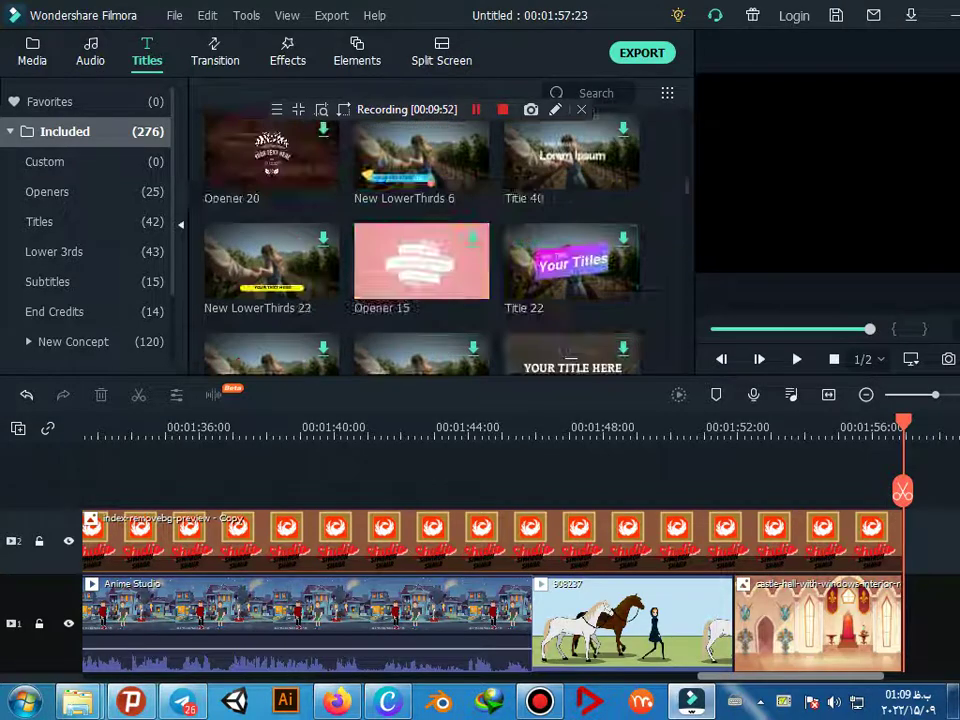
scroll(421, 230, "up", 5)
scroll(421, 230, "up", 5)
mouse_move(421, 270)
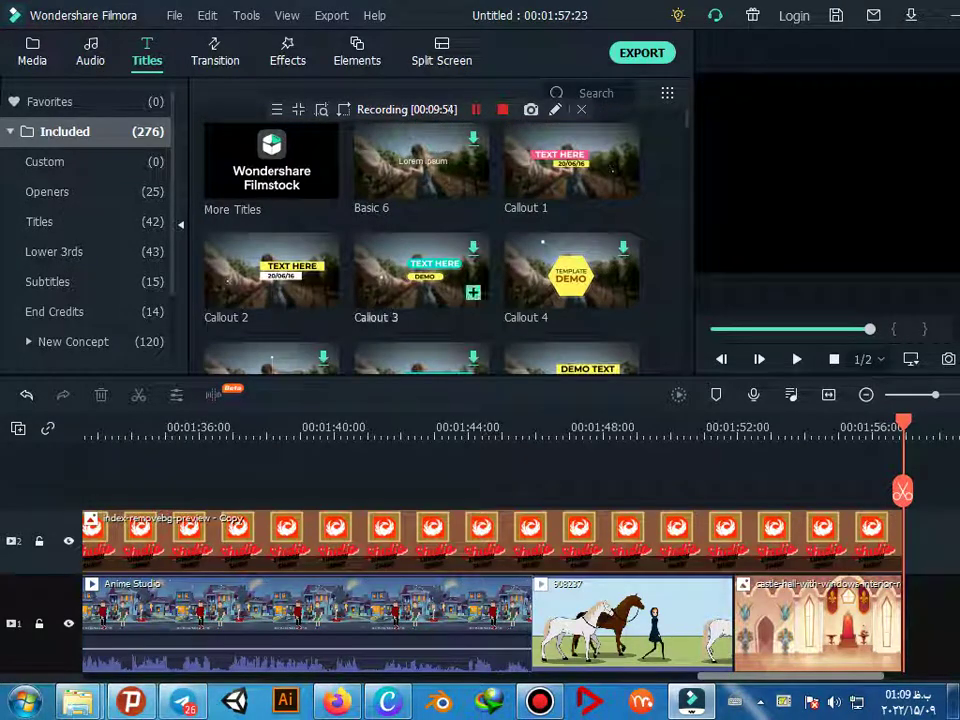
scroll(421, 250, "down", 3)
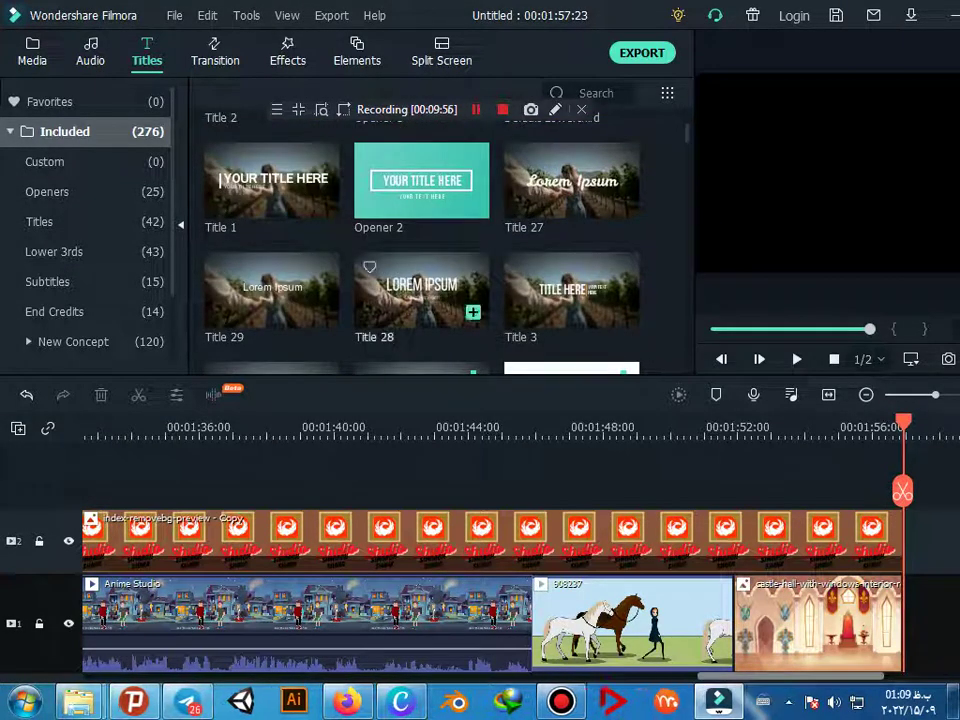
scroll(421, 250, "down", 3)
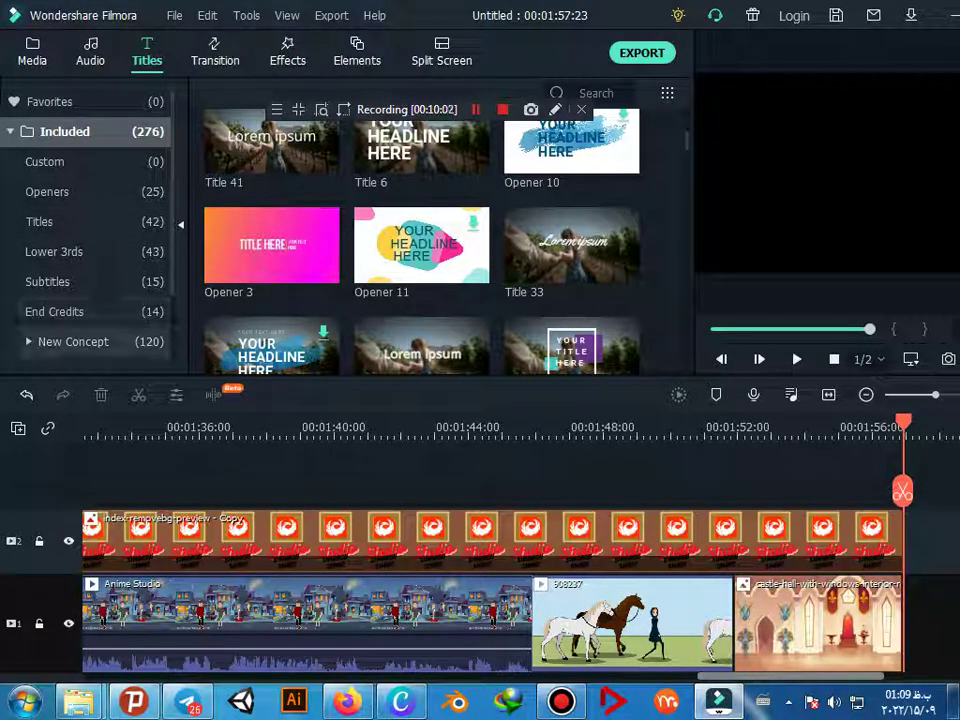
Place the Credit 1 end-credits title on track 3 near 01:52 and delete the part past the video's end
left_click(58, 311)
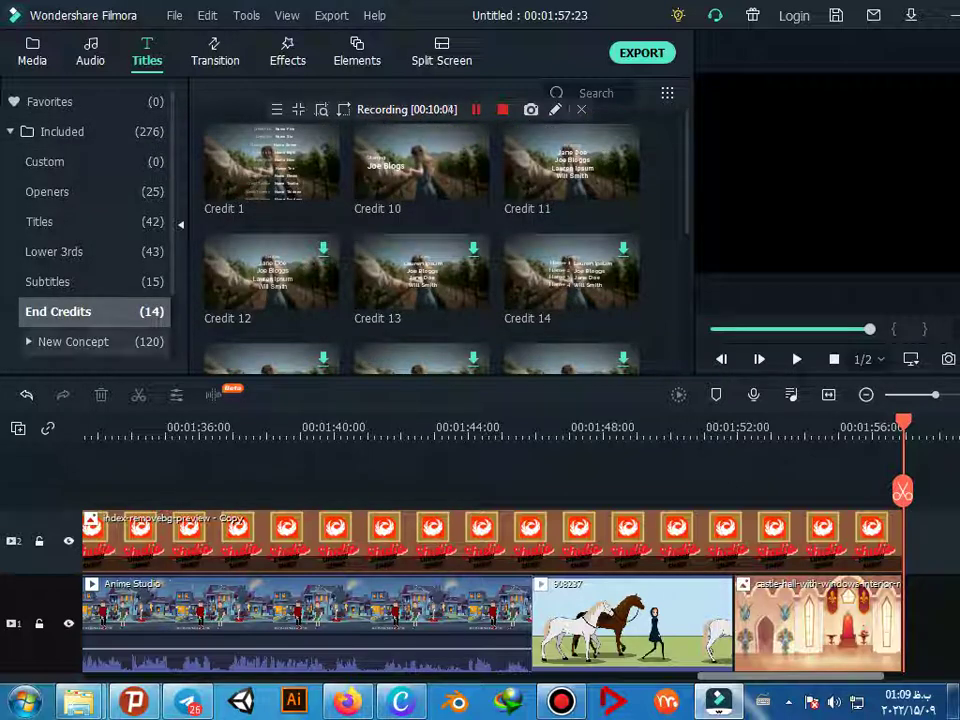
mouse_move(270, 165)
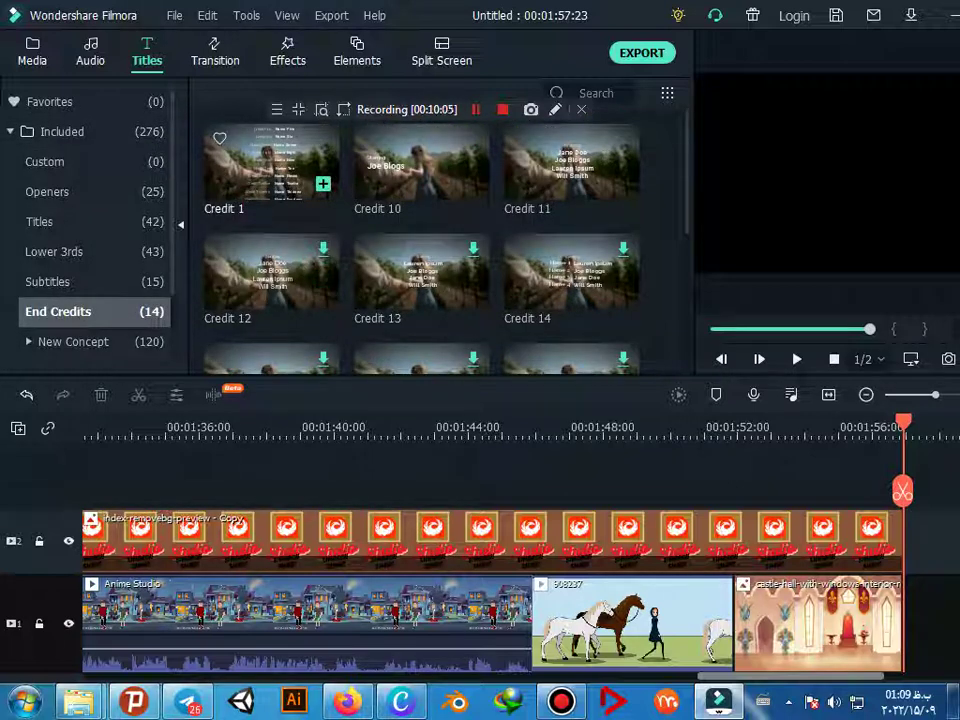
left_click(270, 162)
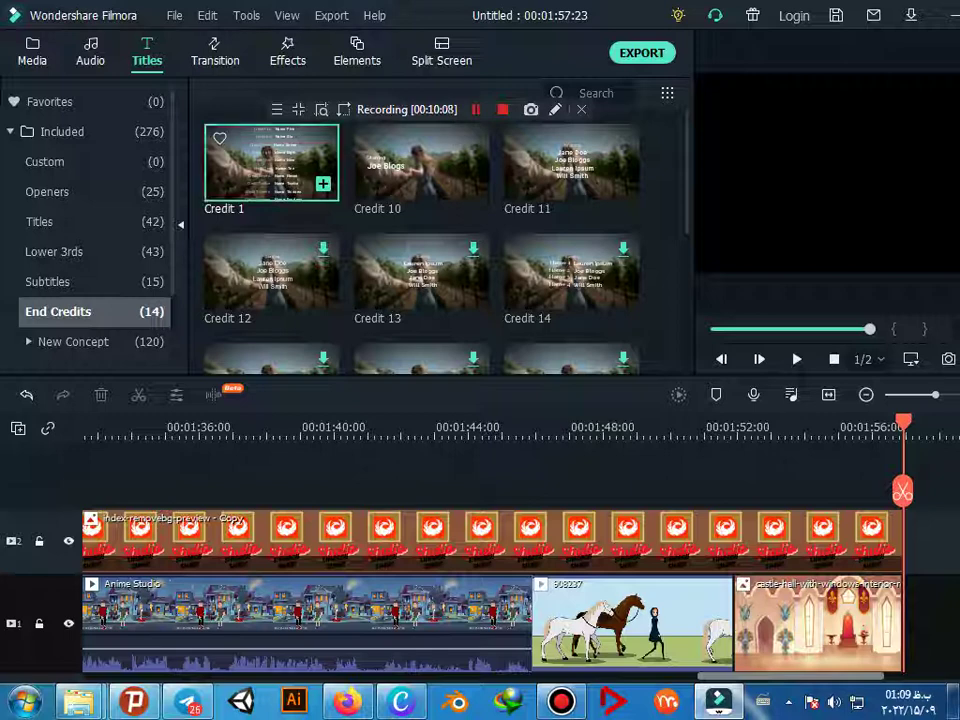
left_click_drag(270, 162, 740, 475)
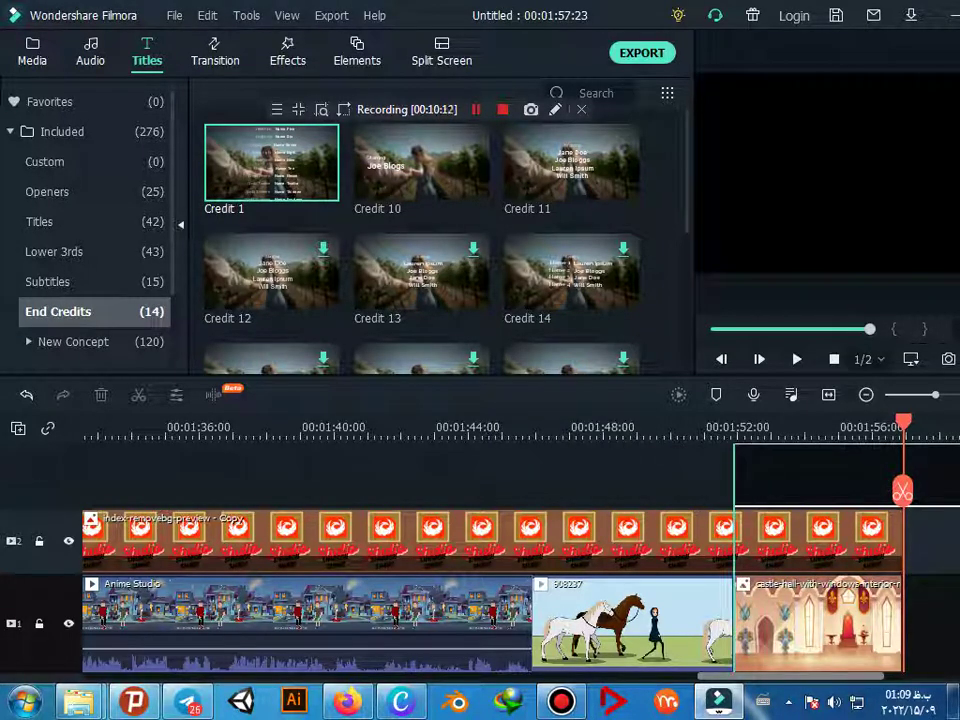
left_click_drag(740, 475, 740, 475)
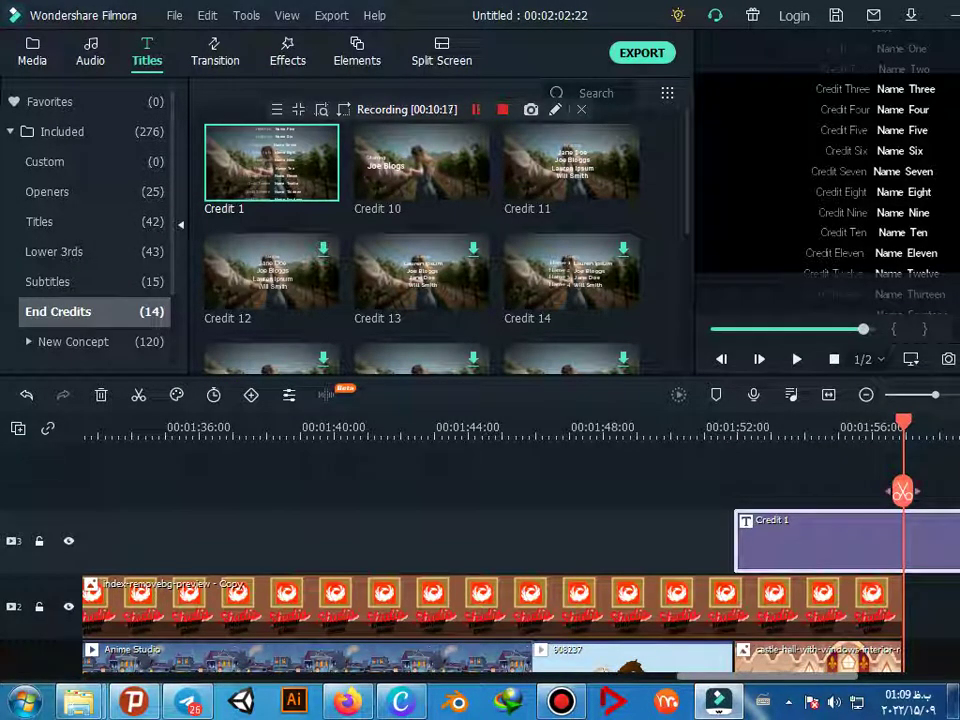
left_click(903, 490)
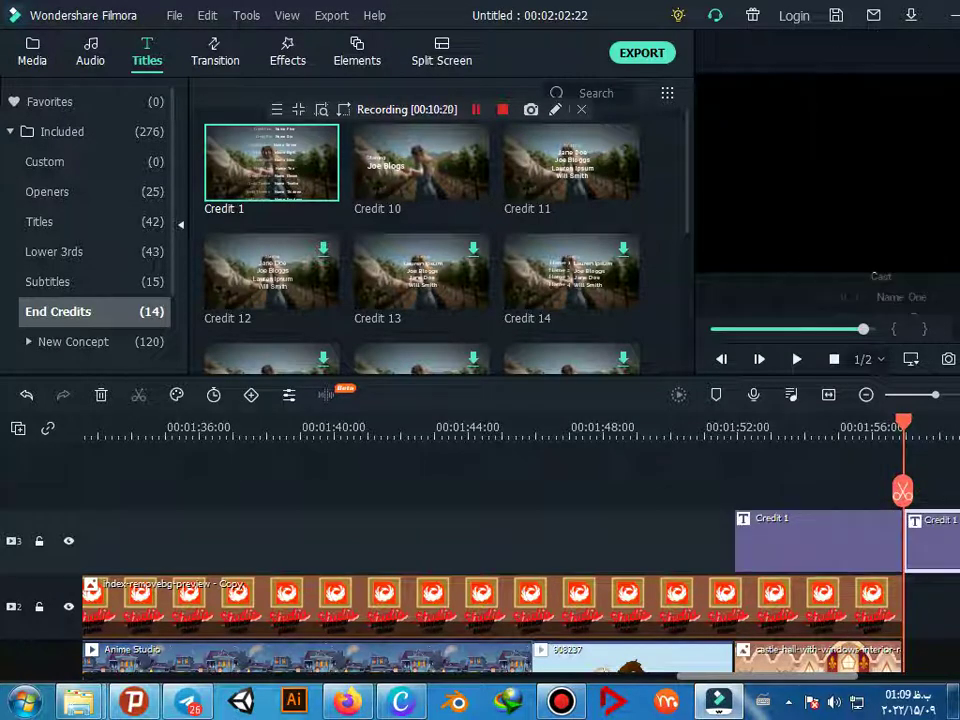
key("Delete")
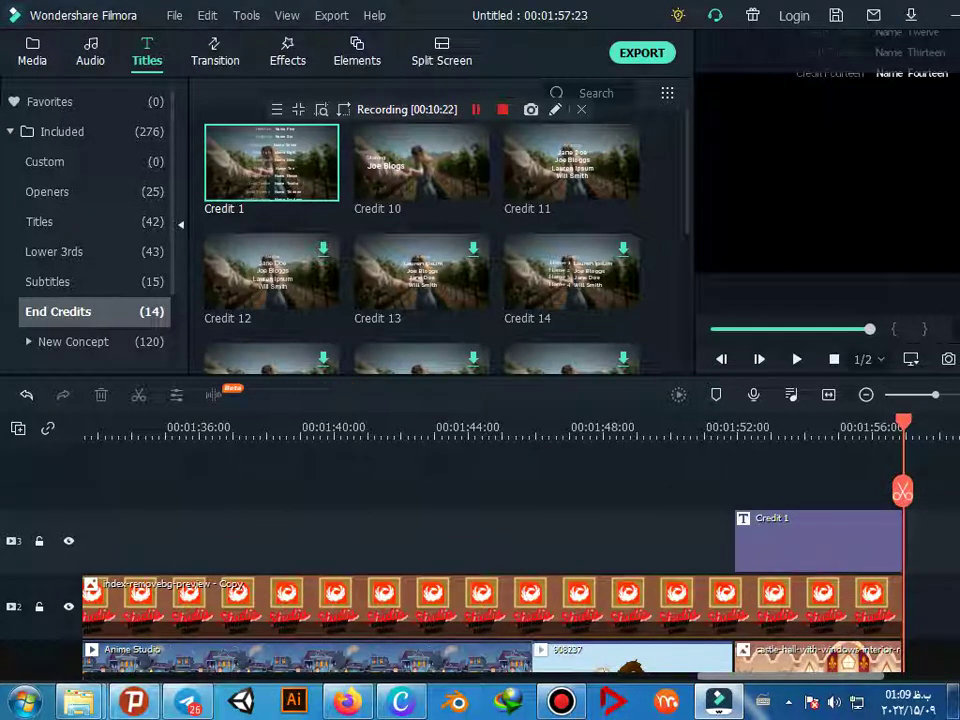
scroll(456, 600, "down", 2)
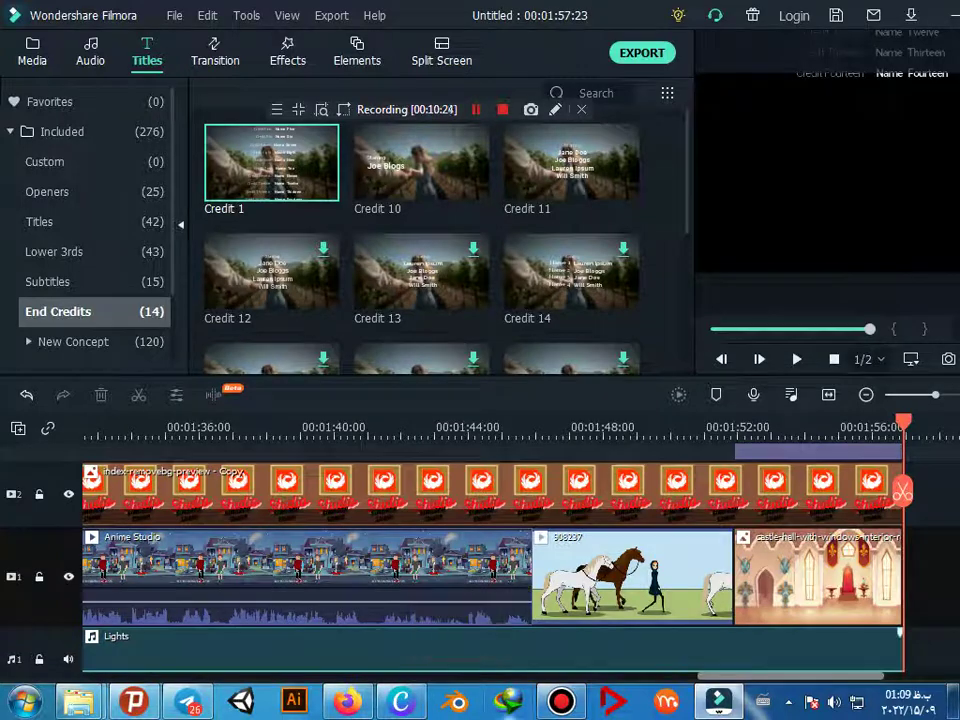
Switch the Titles library to the Included category and scroll its grid down to New Opener 37
scroll(520, 540, "left", 5)
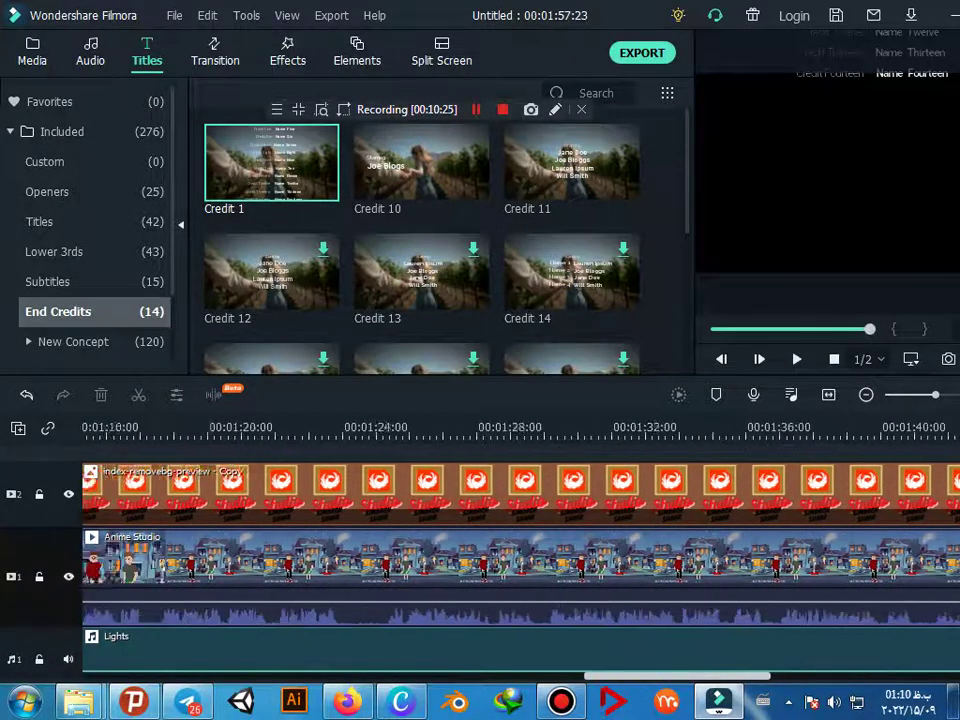
scroll(520, 540, "left", 3)
scroll(520, 540, "left", 2)
scroll(520, 540, "left", 2)
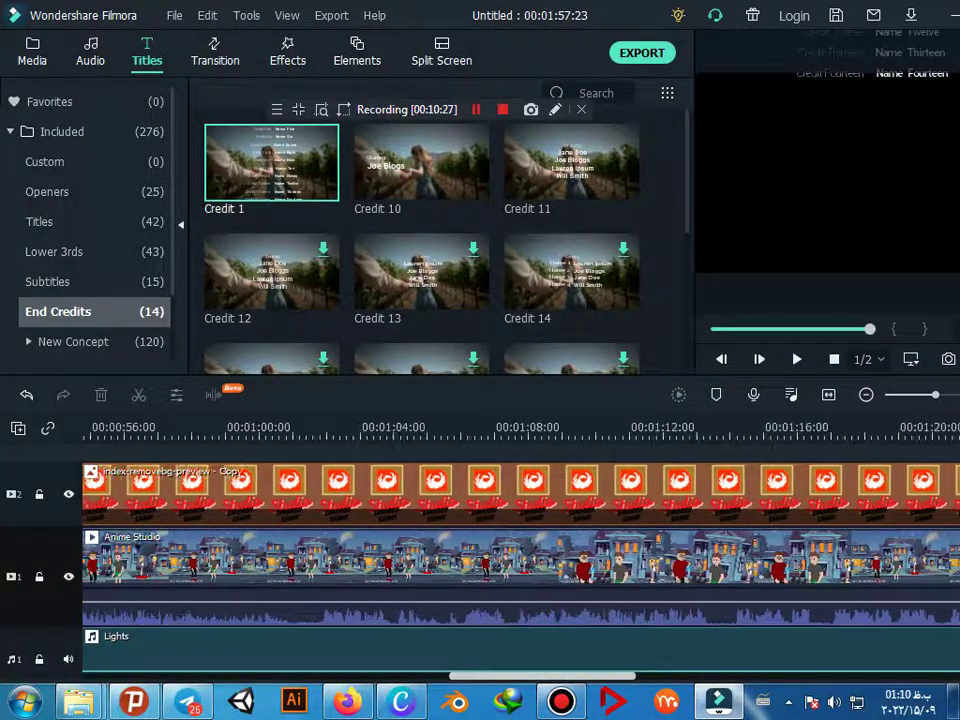
scroll(520, 540, "left", 2)
scroll(520, 540, "left", 2)
scroll(520, 560, "up", 2)
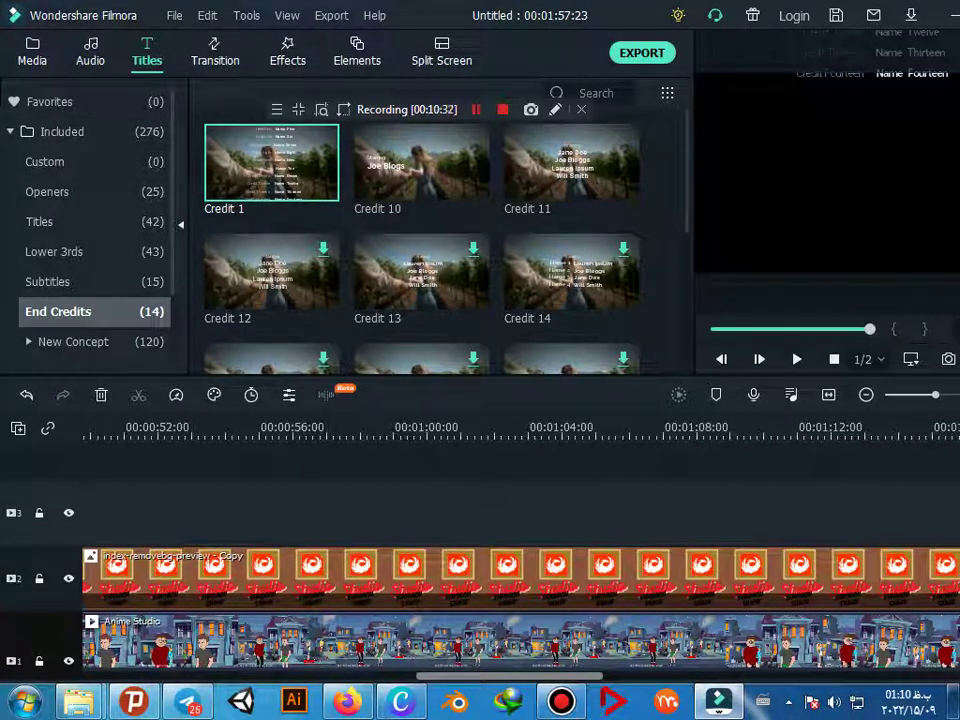
left_click(50, 101)
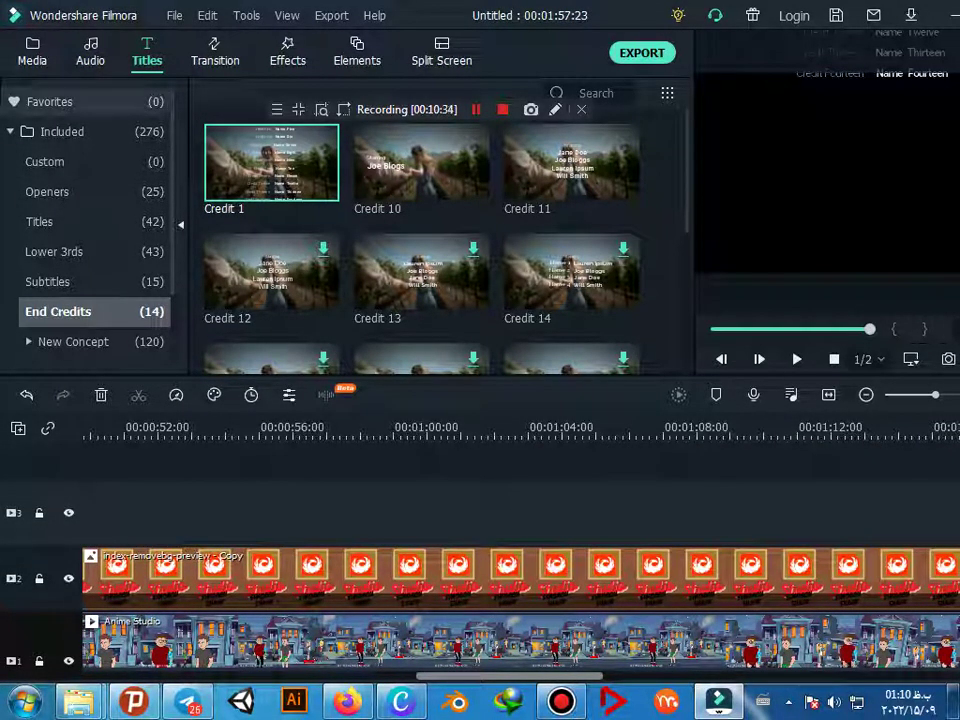
left_click(64, 131)
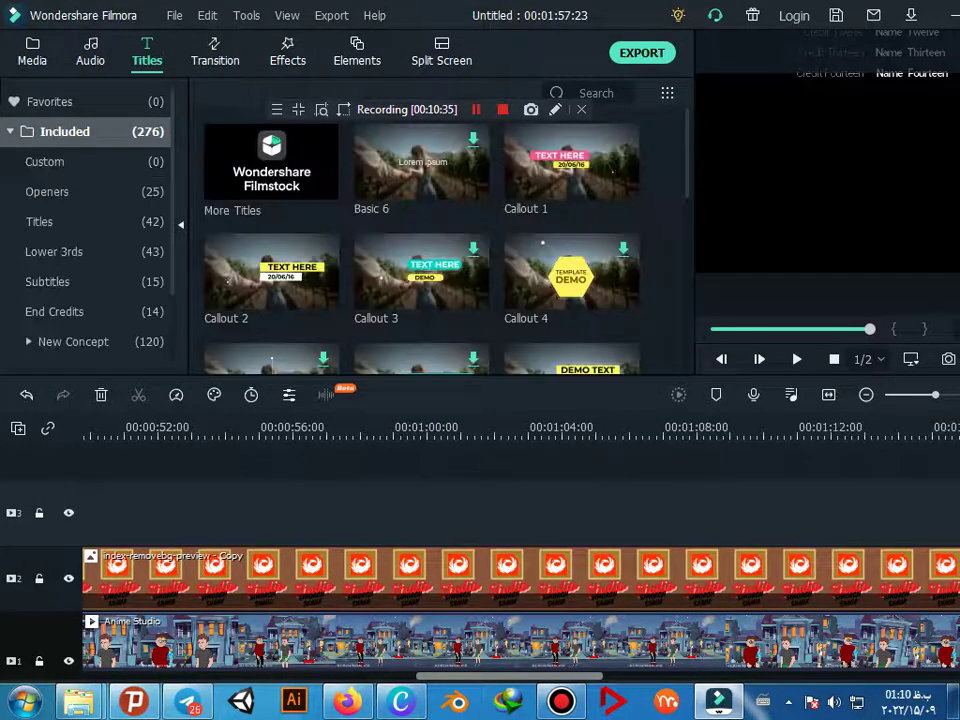
scroll(420, 270, "down", 5)
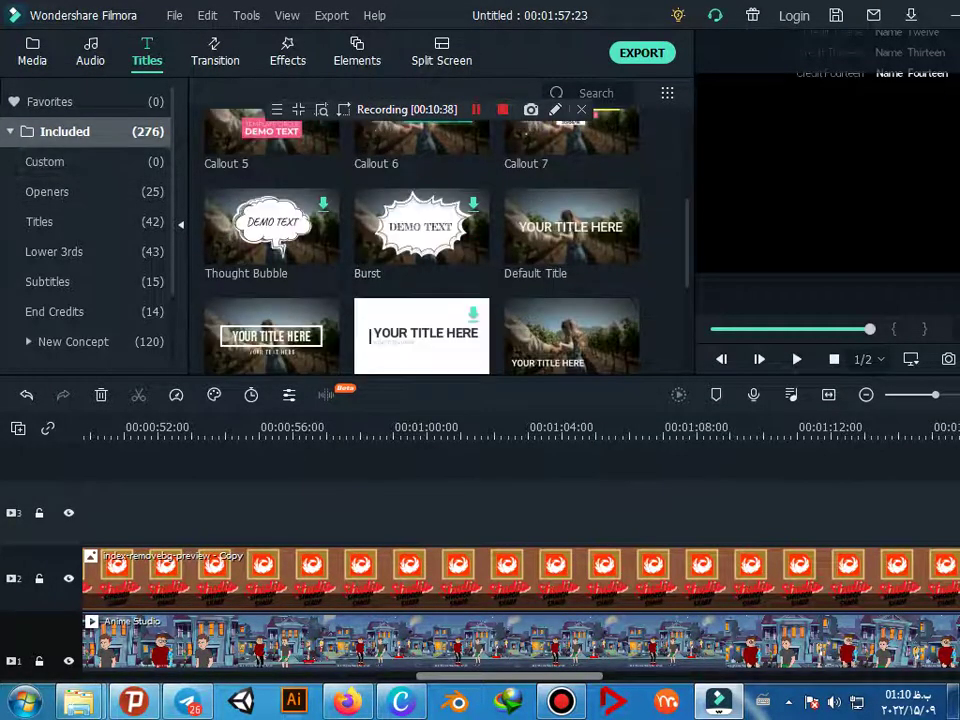
scroll(420, 270, "down", 5)
scroll(420, 320, "down", 5)
scroll(420, 320, "down", 5)
scroll(420, 320, "down", 5)
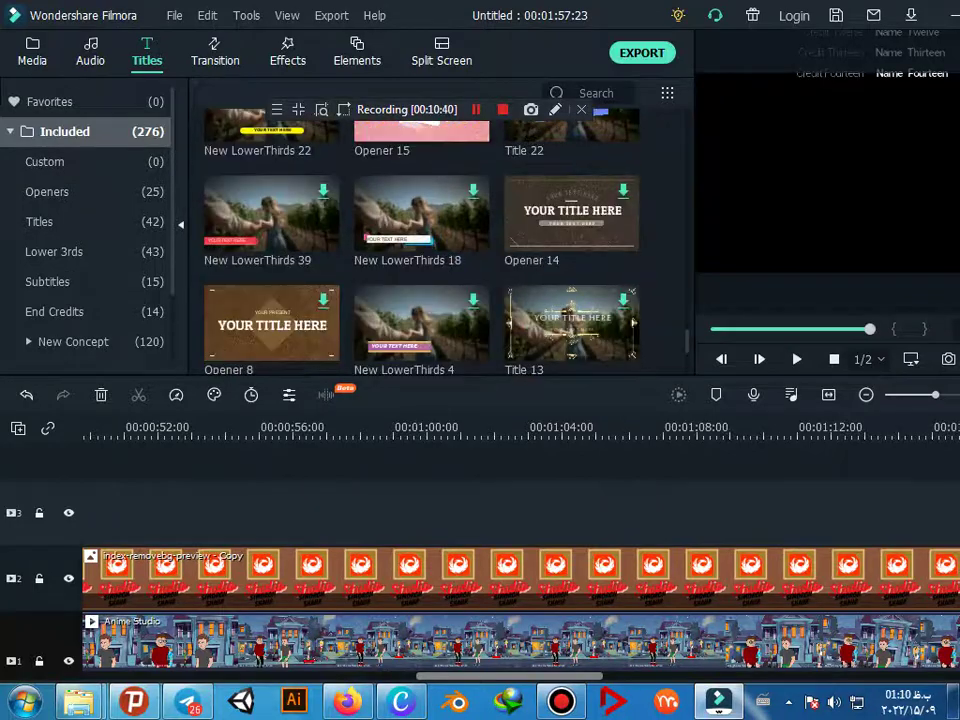
scroll(470, 335, "down", 5)
scroll(490, 320, "down", 3)
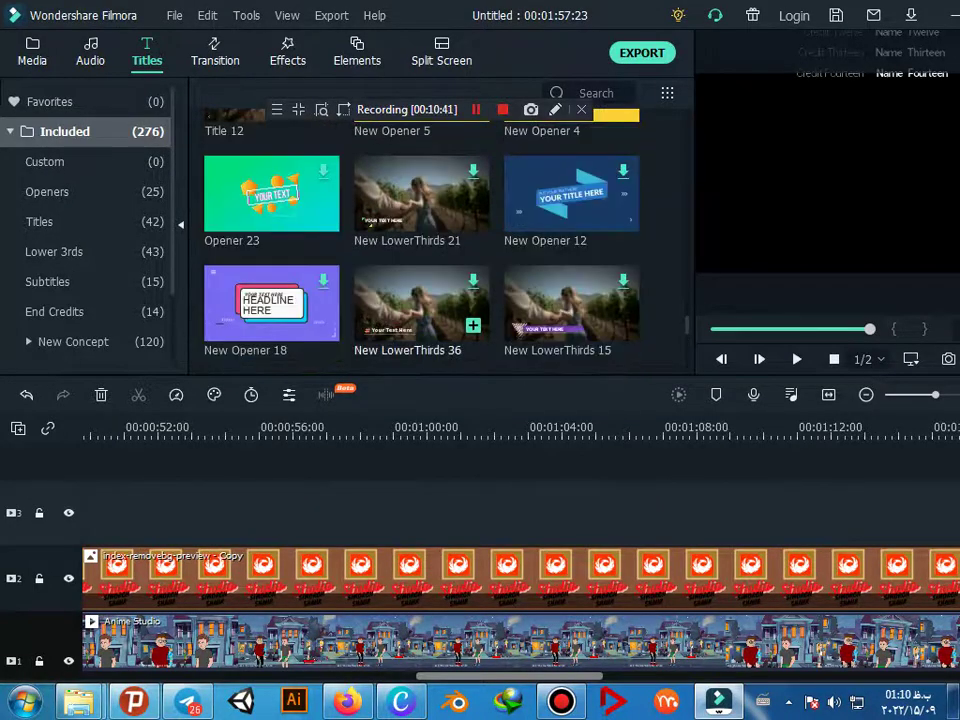
scroll(519, 305, "down", 3)
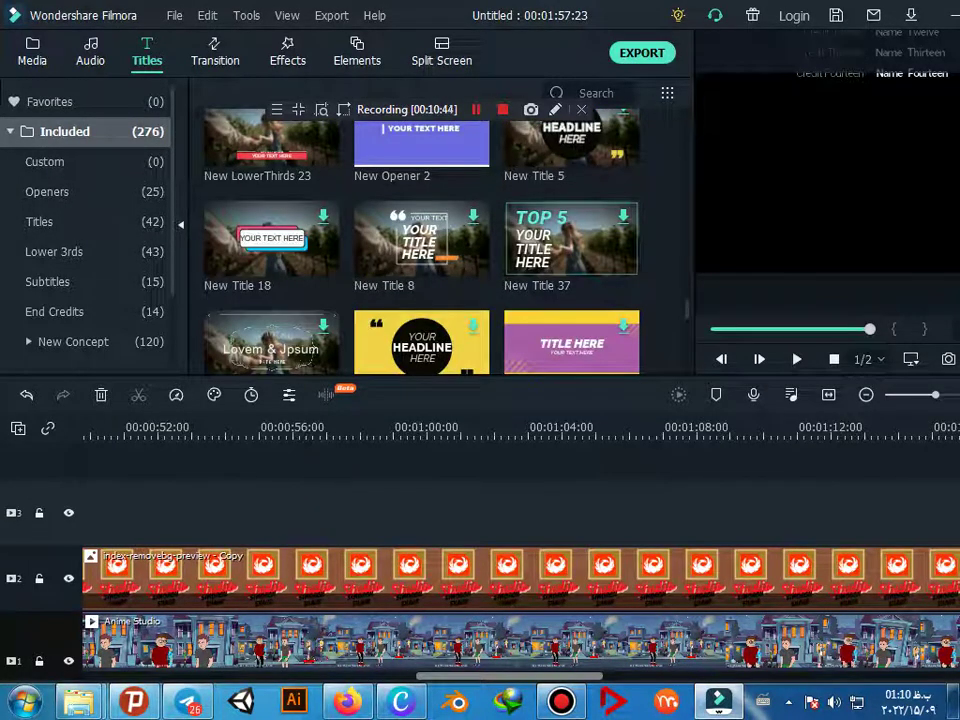
scroll(420, 300, "down", 3)
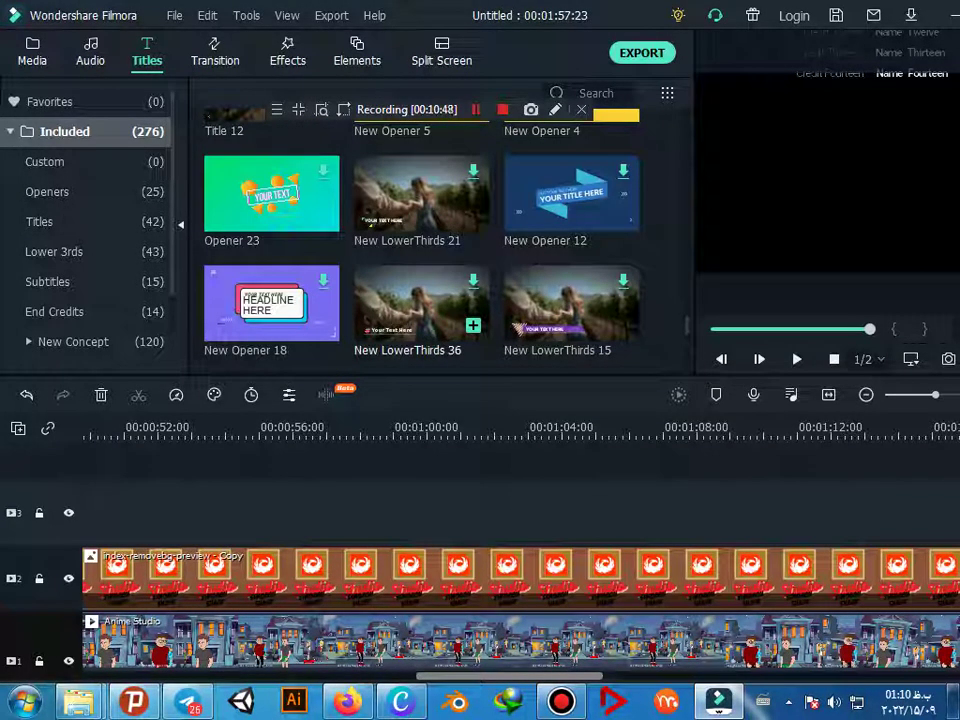
scroll(420, 300, "down", 3)
scroll(420, 300, "down", 3)
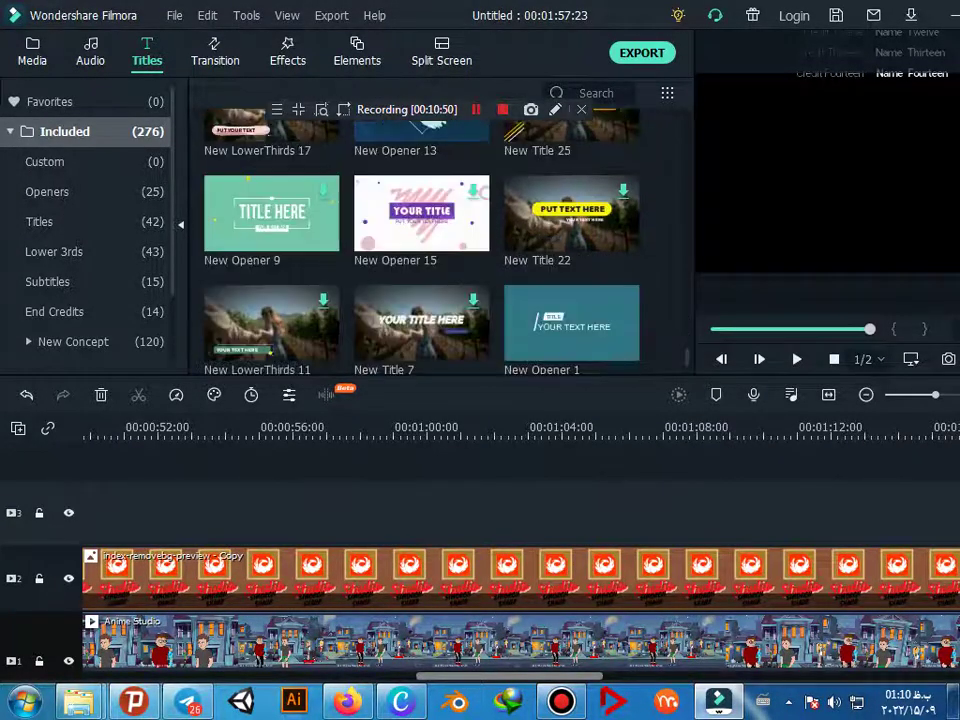
scroll(420, 240, "down", 3)
scroll(420, 240, "down", 3)
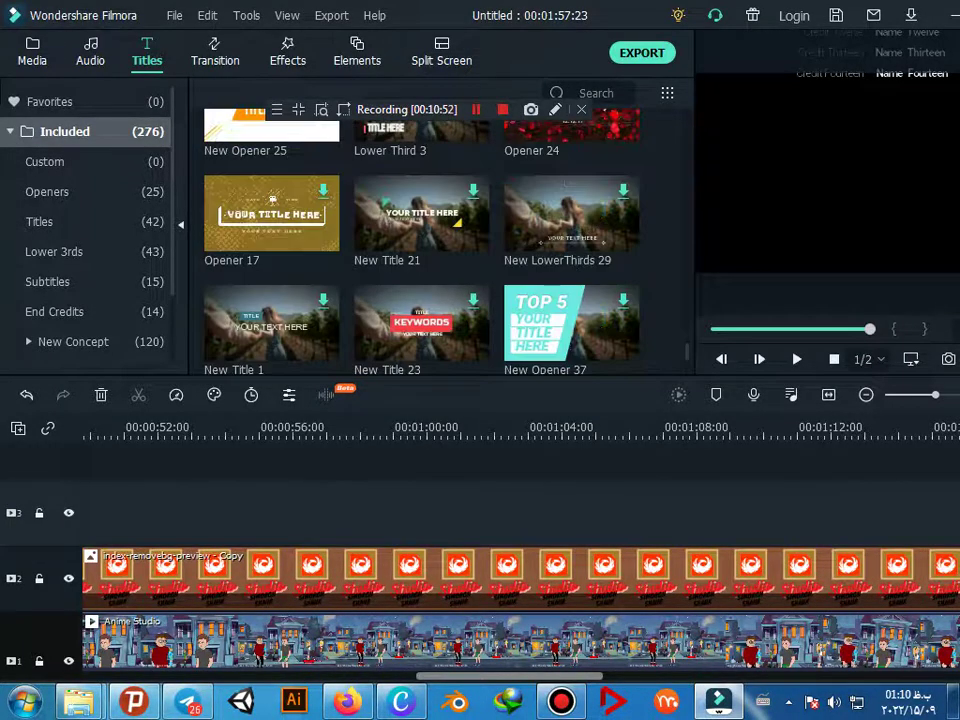
scroll(420, 240, "down", 2)
scroll(420, 240, "up", 2)
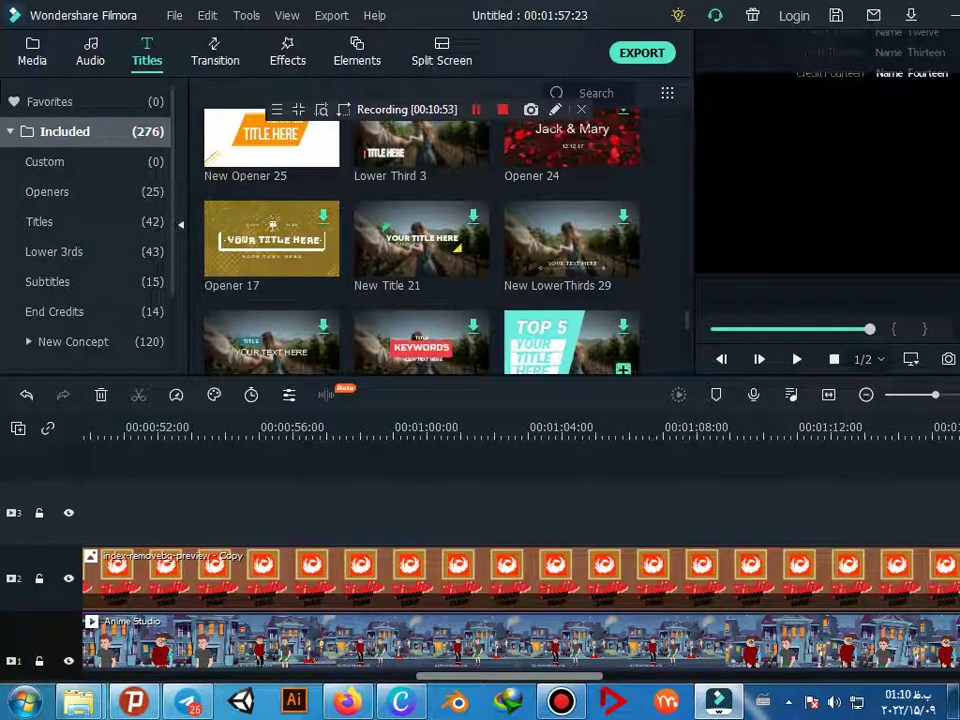
Drag New Opener 37 onto track 3 starting around 00:00:58, above the logo overlay
mouse_move(570, 340)
left_mouse_down()
mouse_move(450, 512)
mouse_move(427, 512)
left_mouse_up()
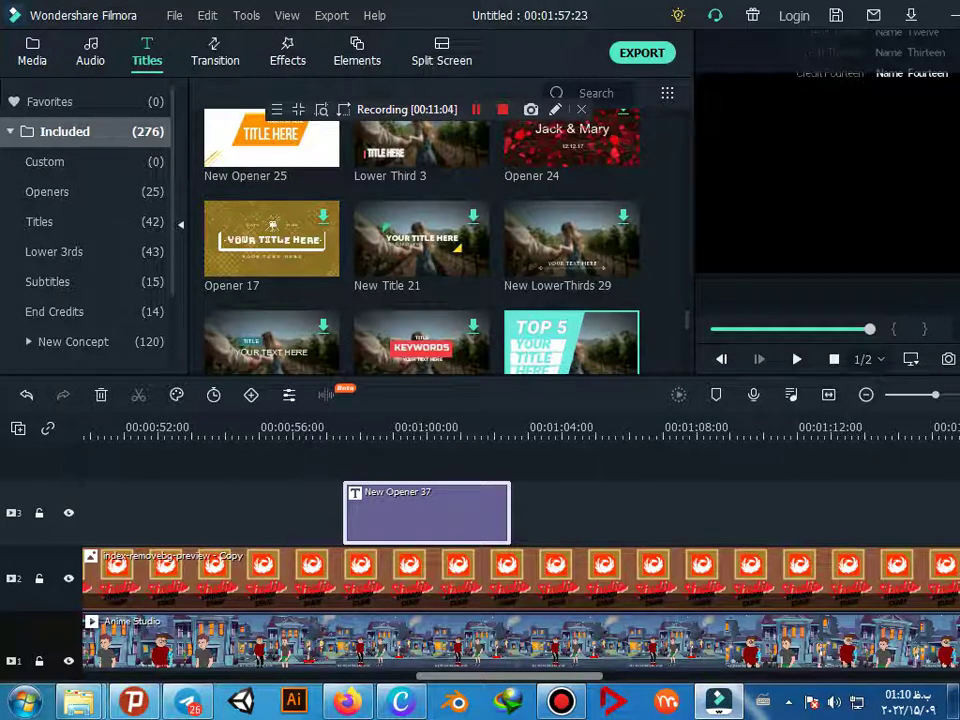
scroll(480, 580, "down", 1)
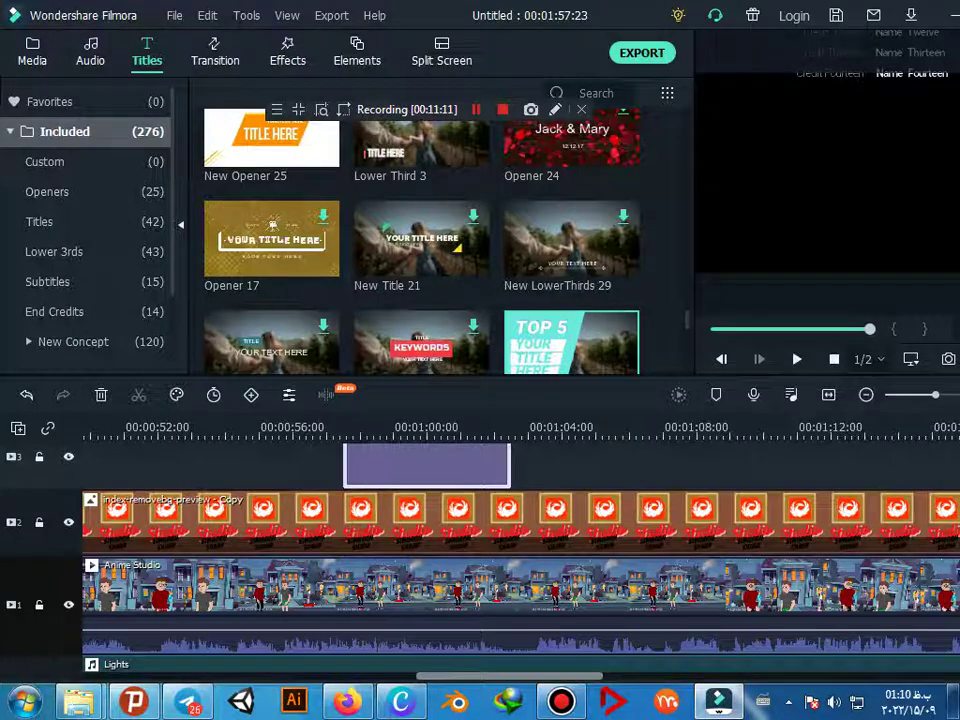
key("super+d")
key("super+d")
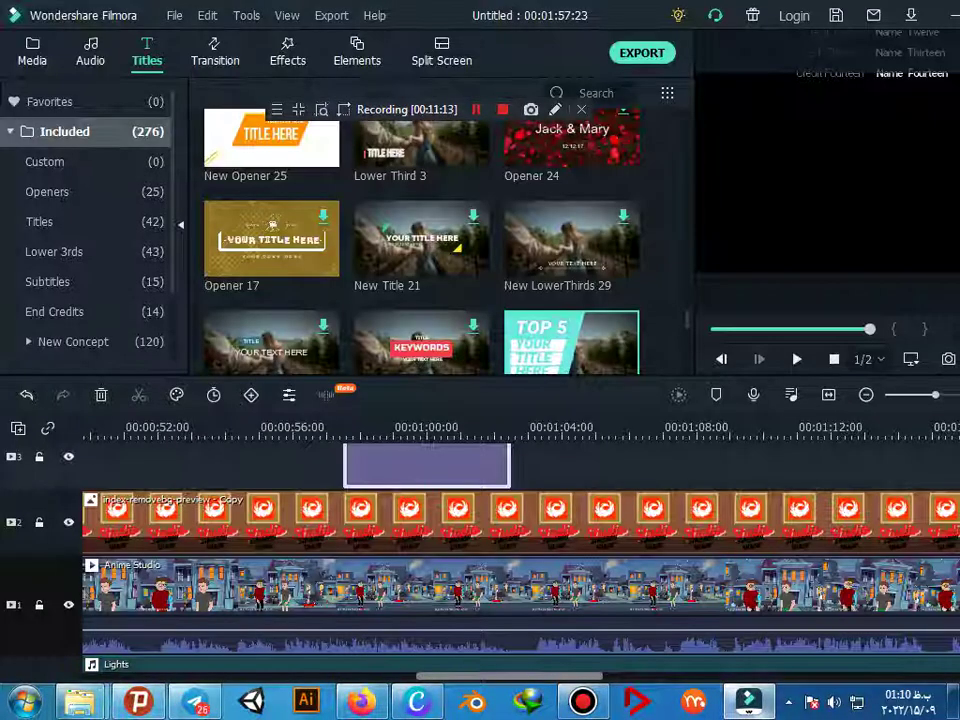
double_click(350, 466)
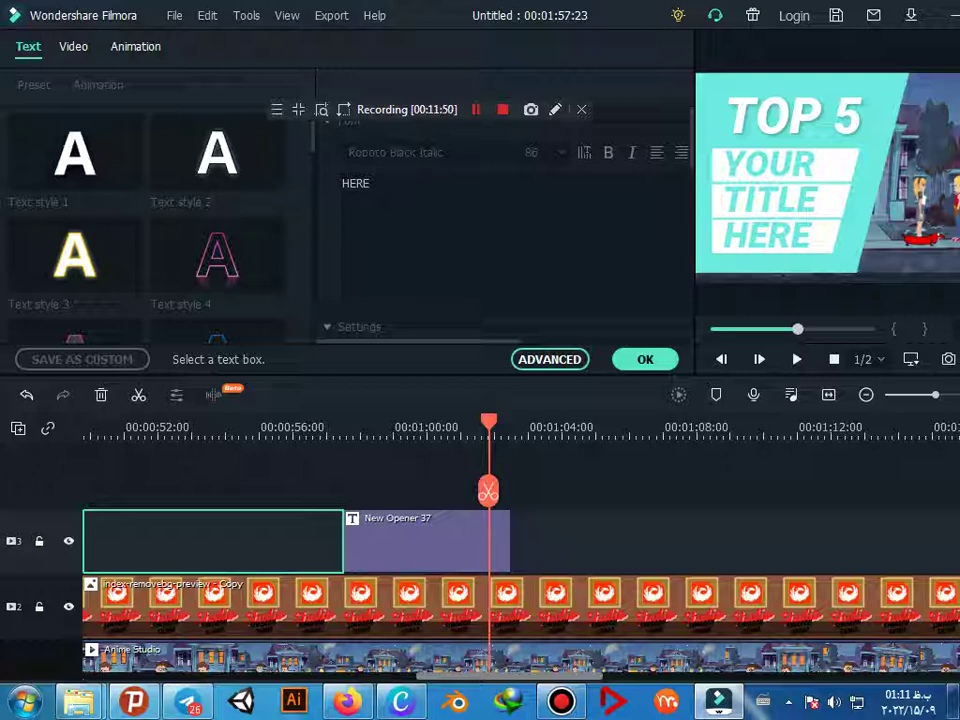
Close the New Opener 37 title text editor
left_click(645, 359)
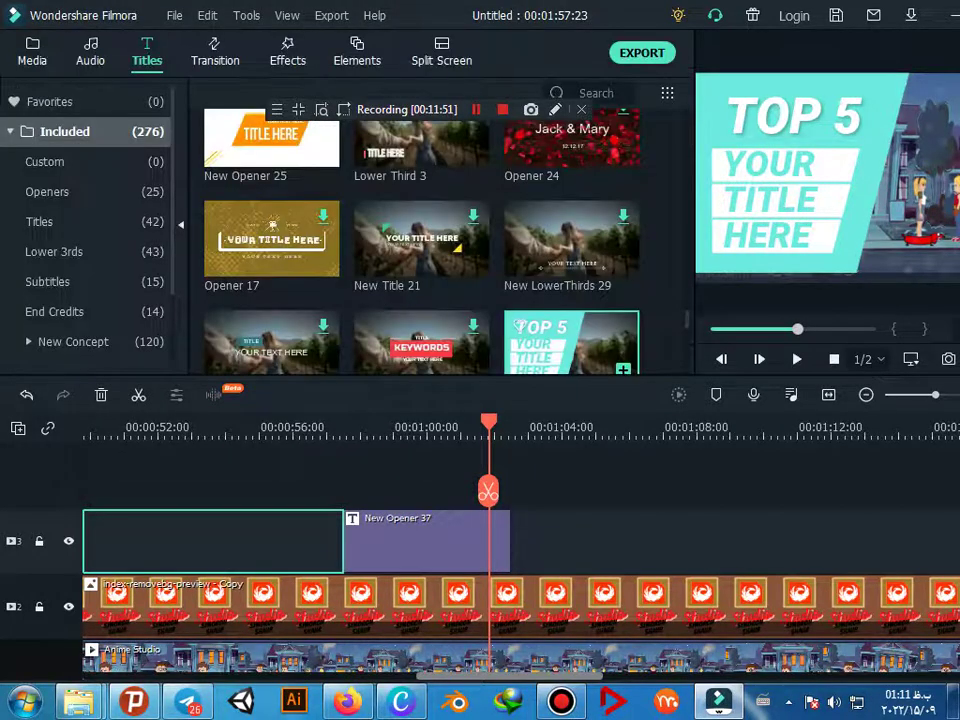
scroll(488, 490, "down", 1)
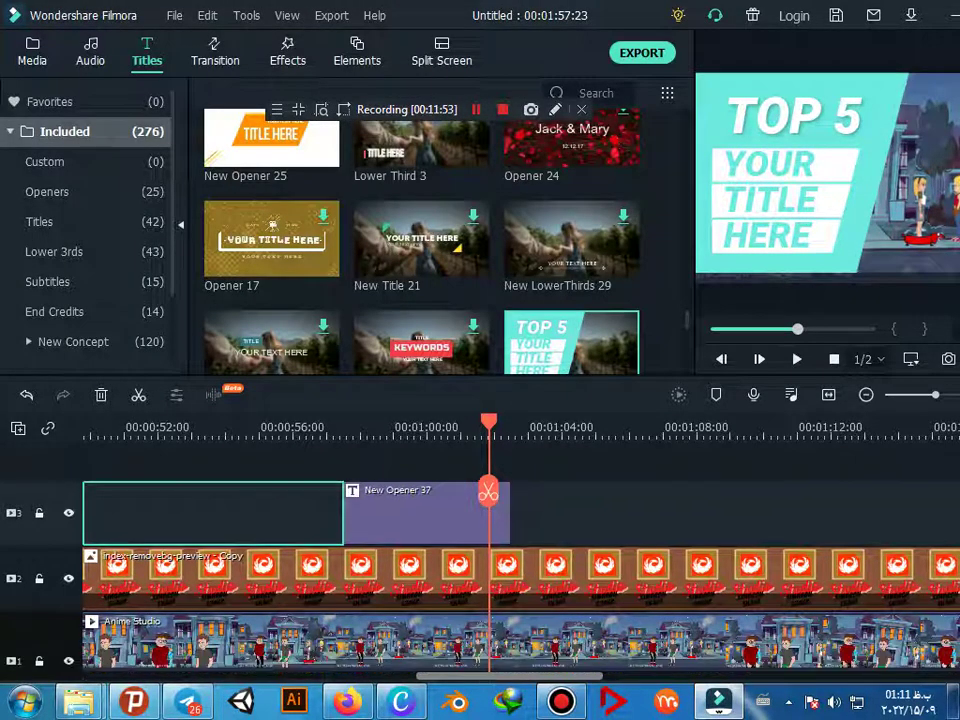
scroll(488, 490, "down", 1)
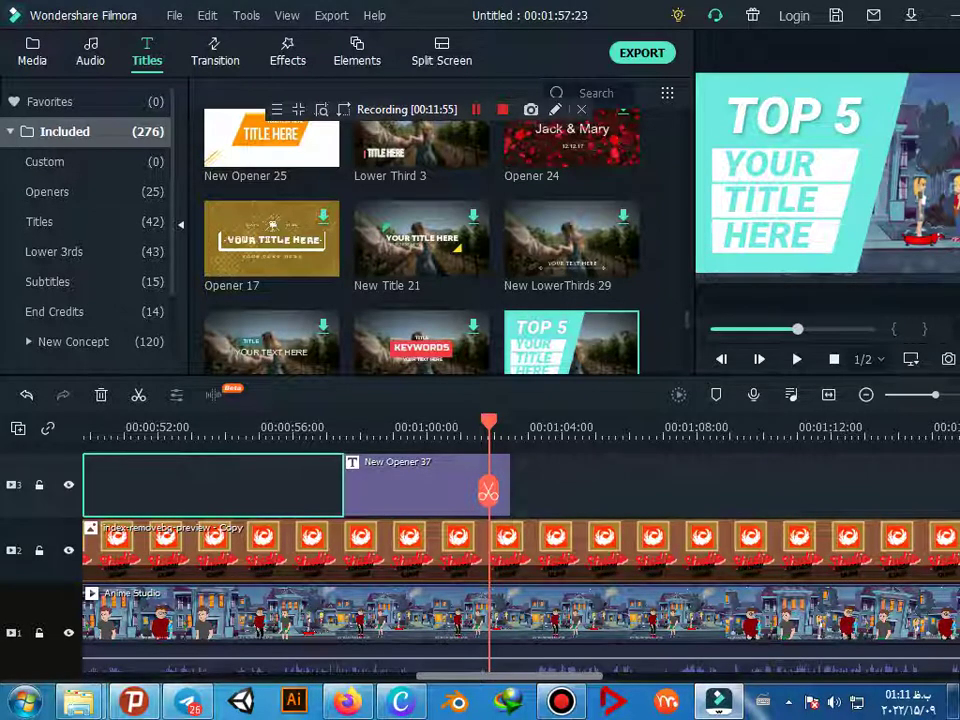
scroll(488, 490, "up", 1)
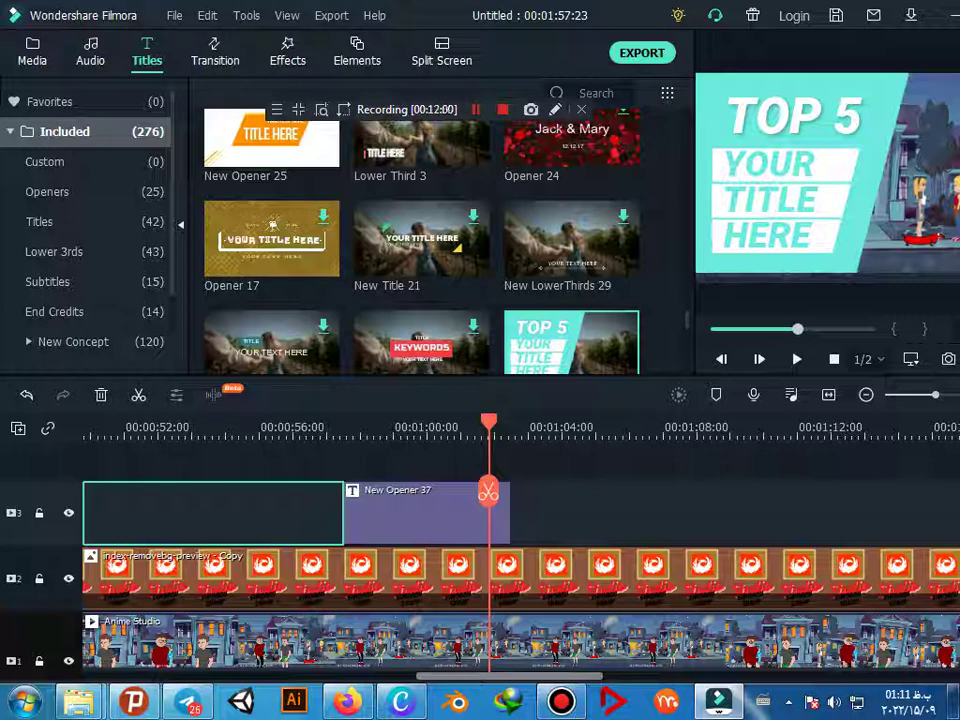
Delete the empty dark clip left of New Opener 37 and park the playhead at the title's end
left_click_drag(488, 491, 201, 491)
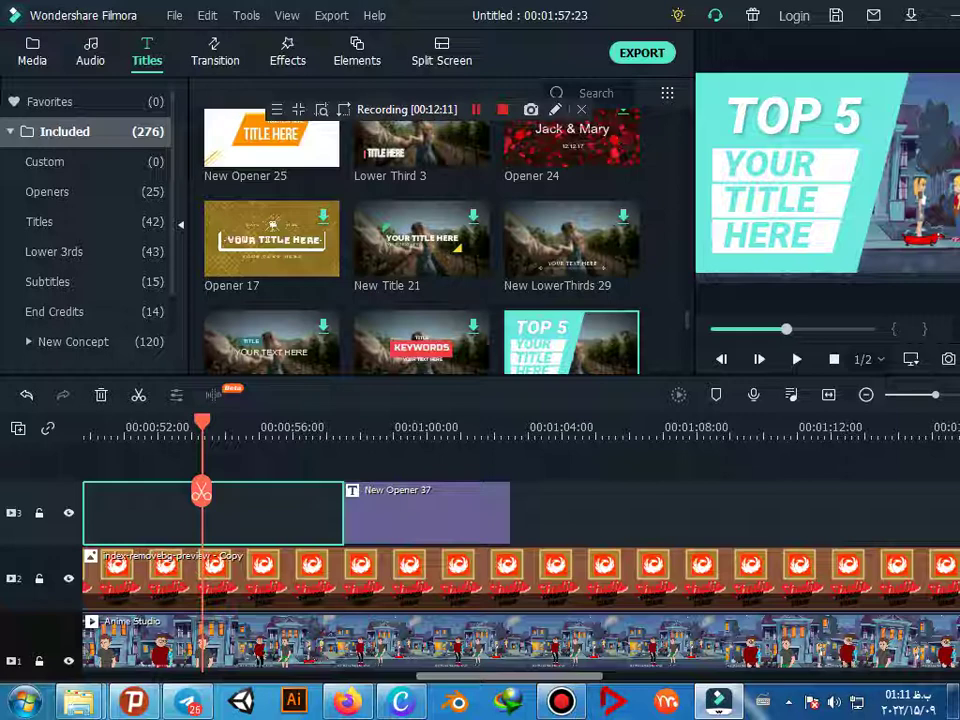
key("Delete")
key("Delete")
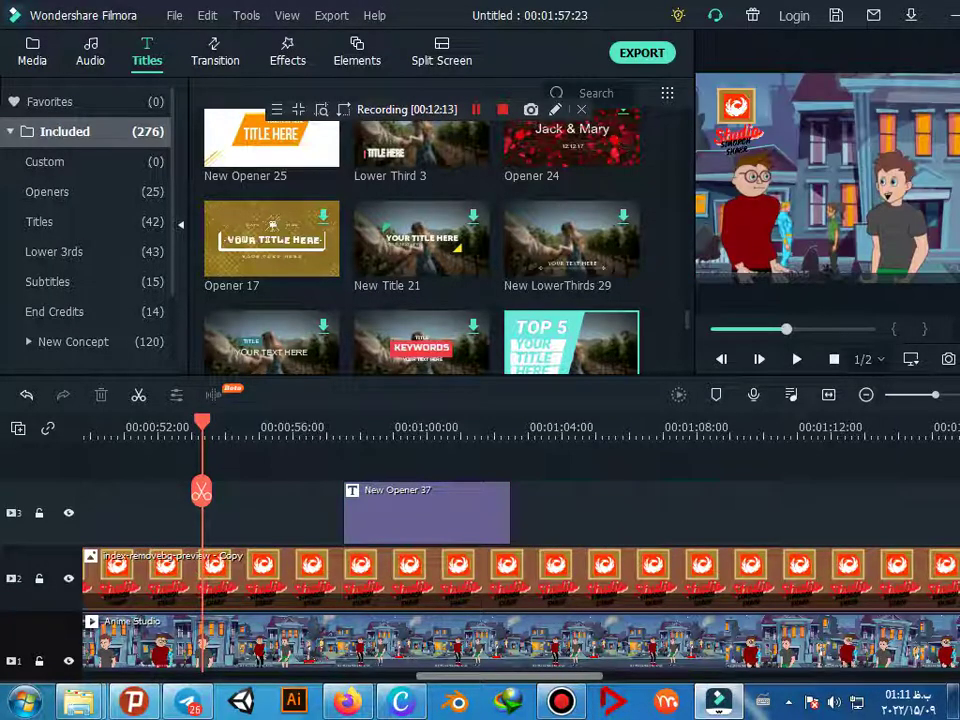
left_click_drag(201, 490, 515, 490)
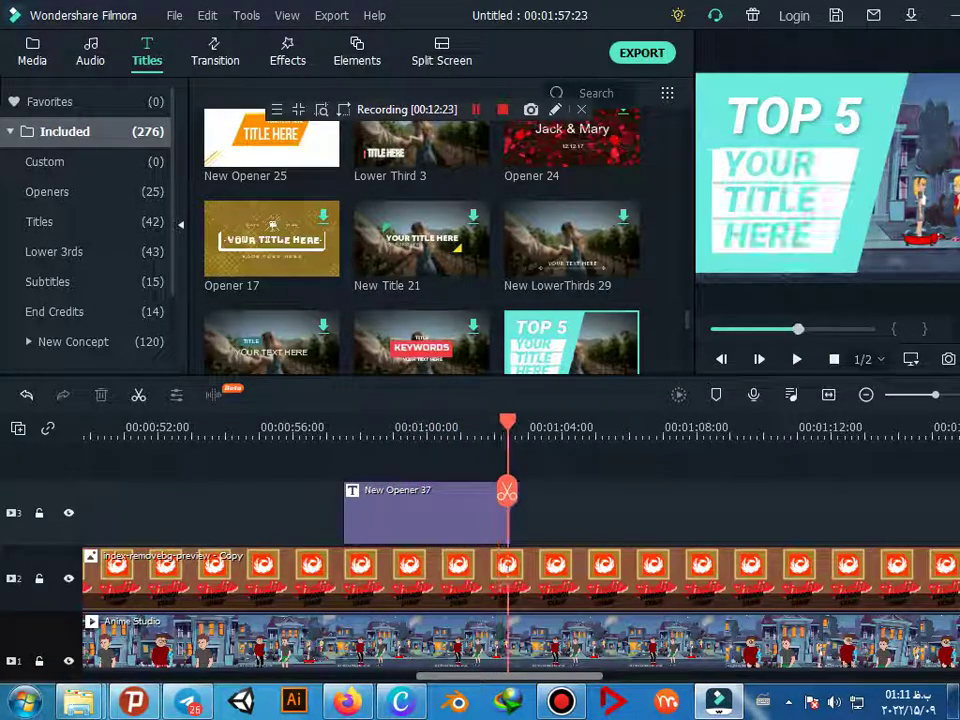
Split the logo overlay and Anime Studio clips at the title's end, and collapse Title Group Controller
left_click(515, 490)
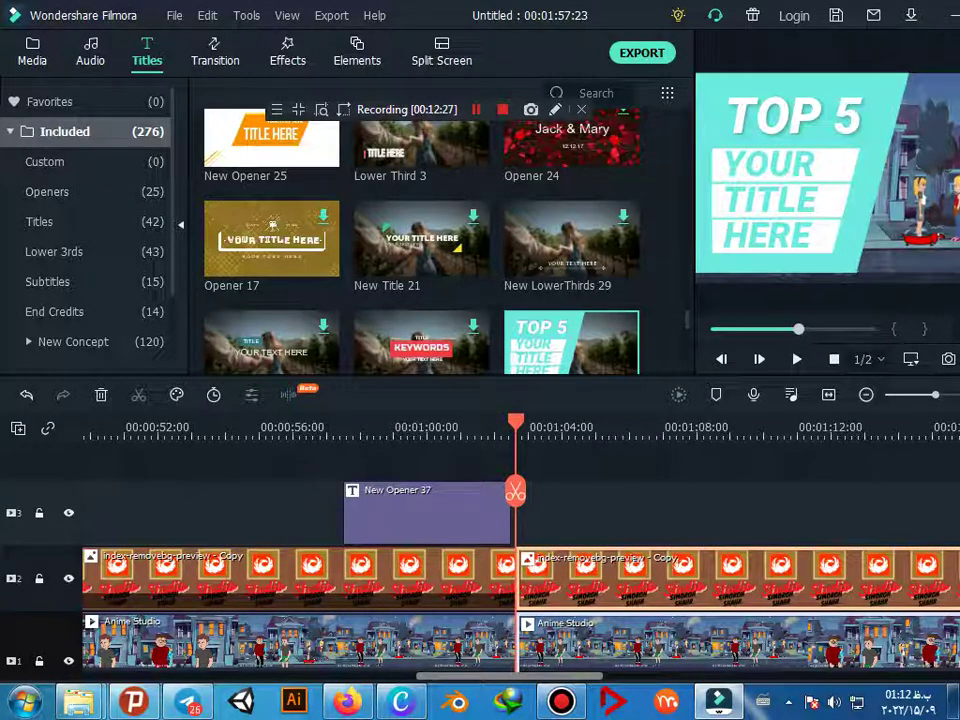
left_click(505, 500)
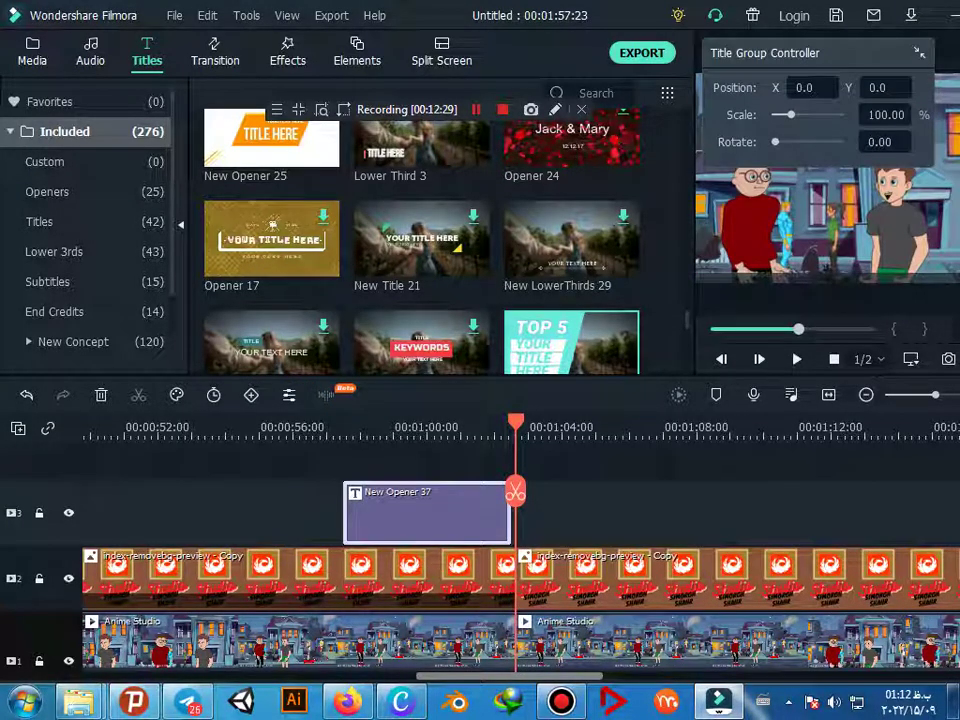
left_click(919, 52)
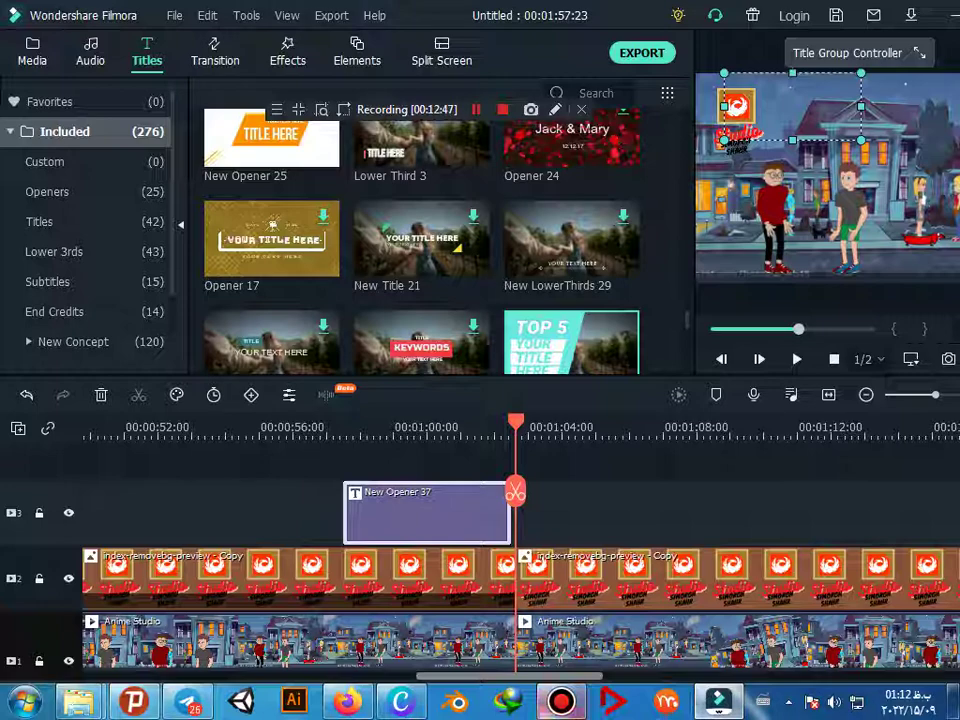
left_click(561, 700)
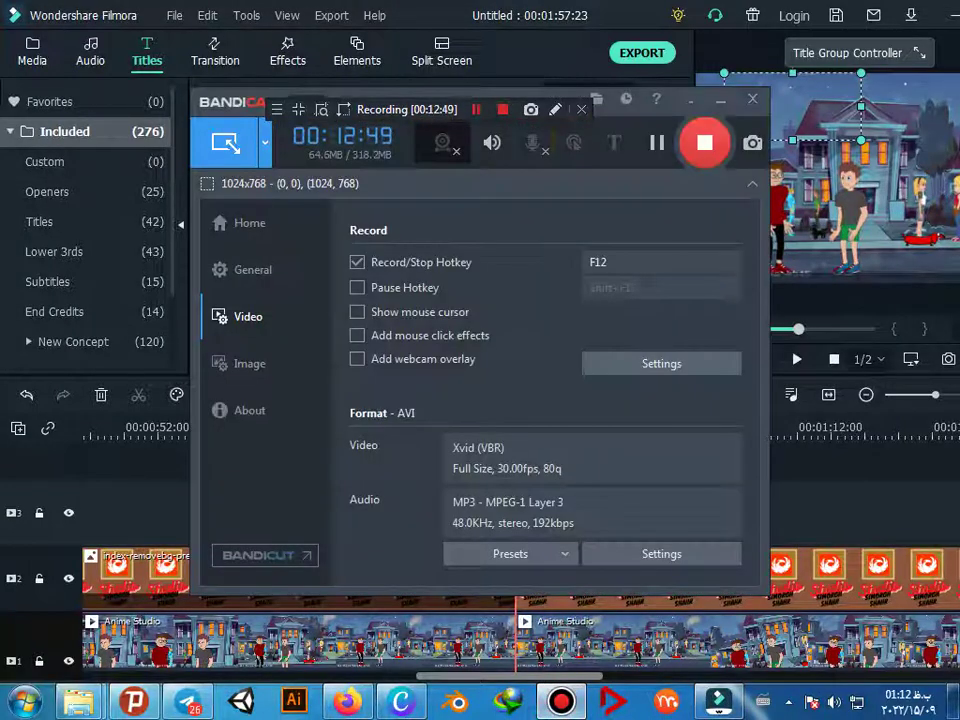